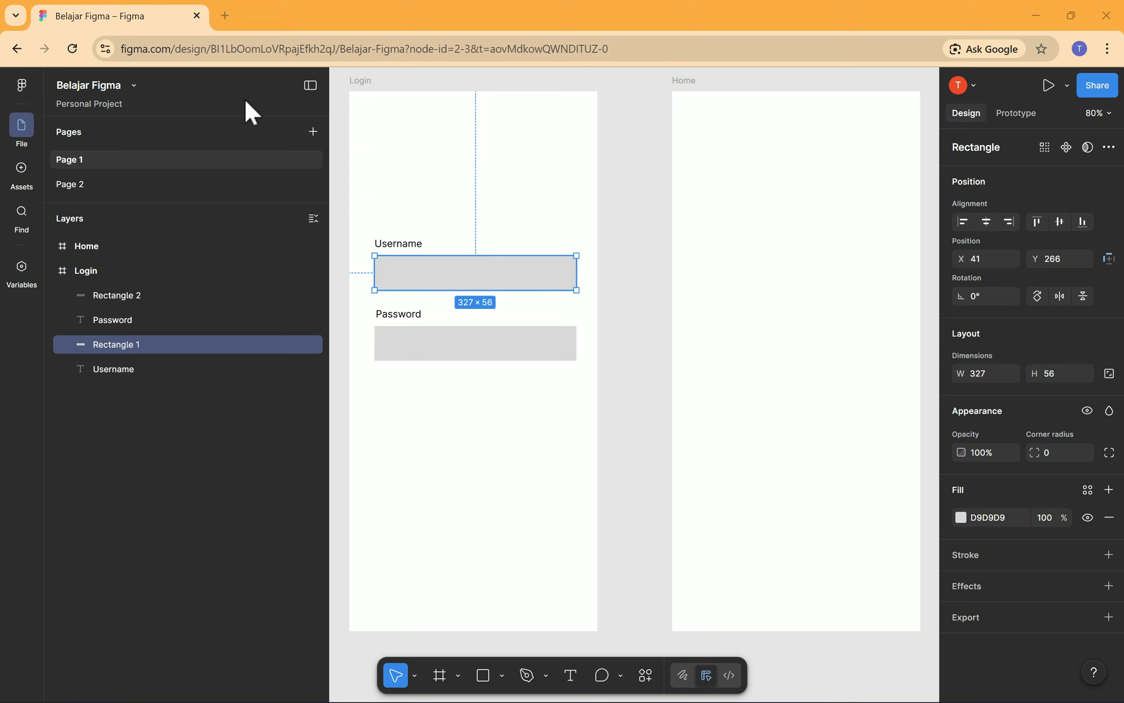
# Minimise the interface panels and set the width of the rectangle under the Username label to 311.
pyautogui.click(310, 86)
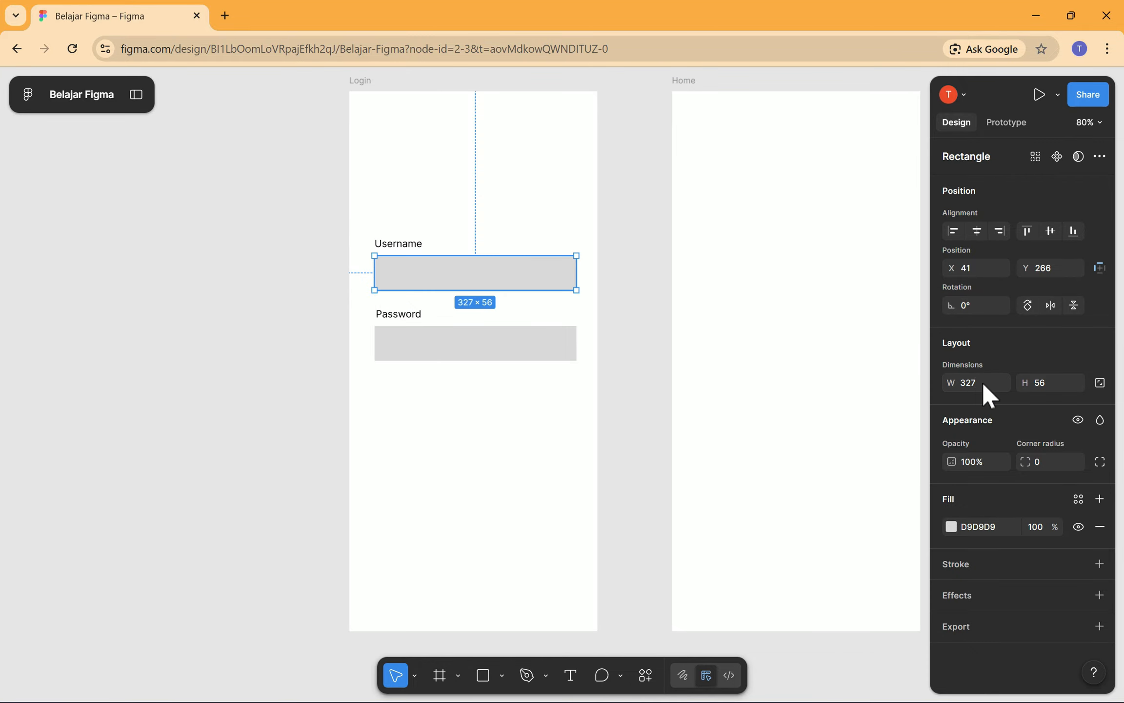
pyautogui.write('311')
pyautogui.click(1055, 380)
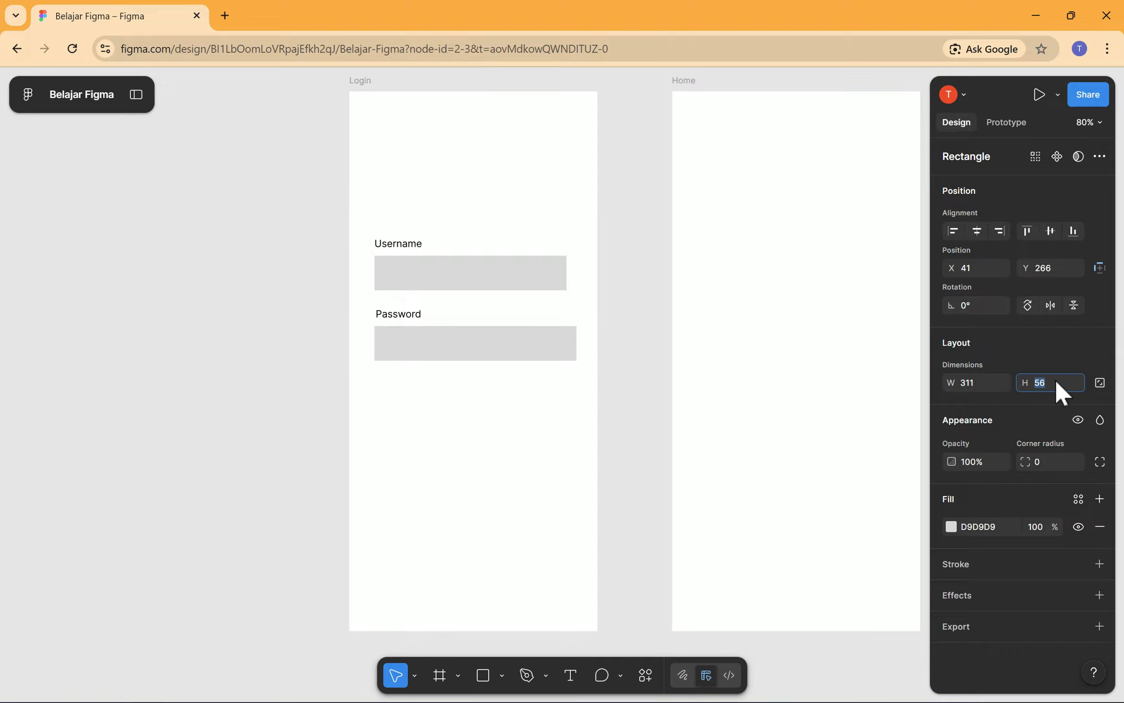
pyautogui.click(1055, 380)
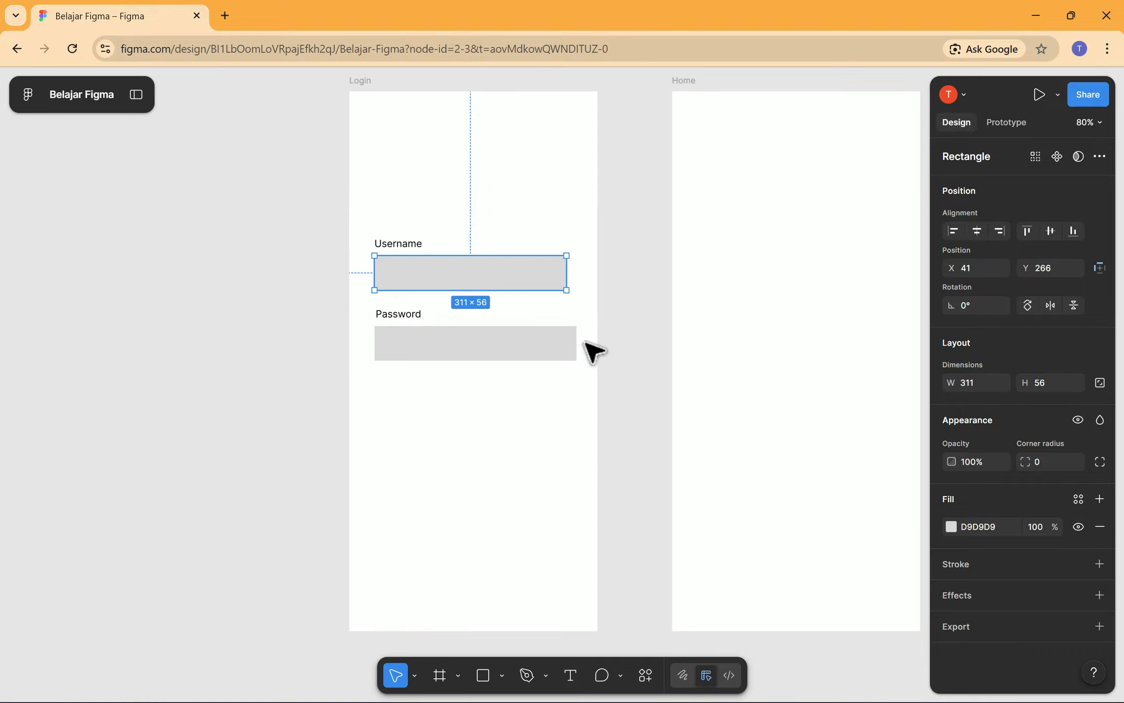
# Set the width of the rectangle under the Password label to 311.
pyautogui.click(565, 348)
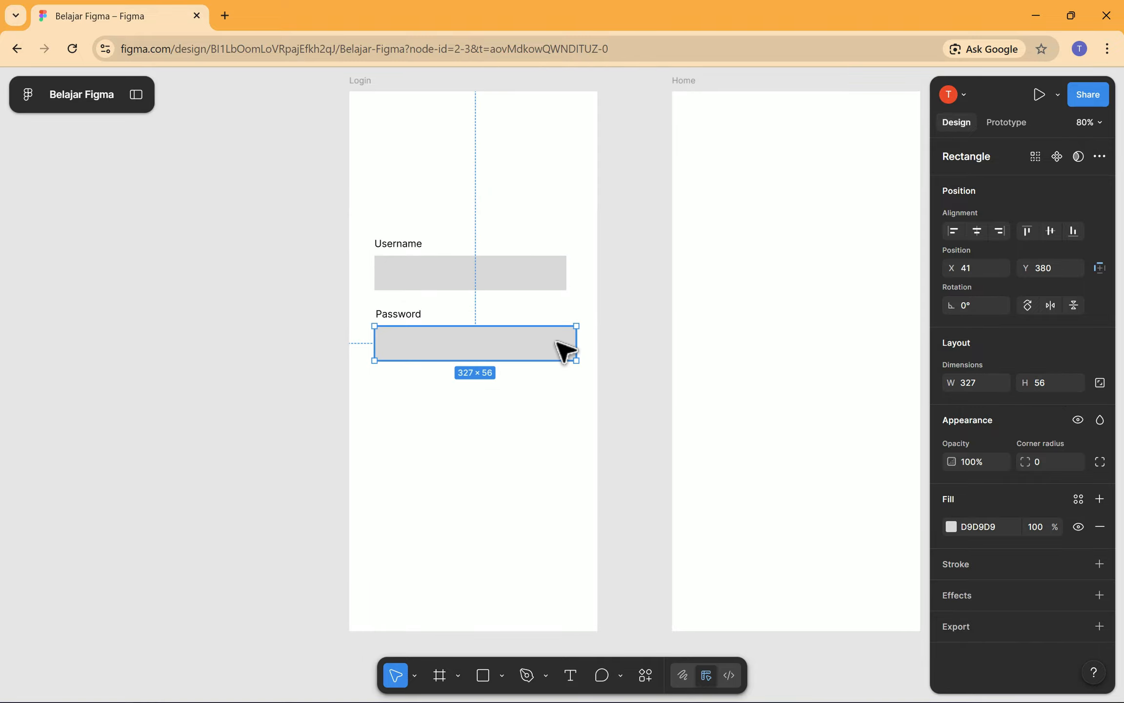
pyautogui.click(977, 380)
pyautogui.write('311')
pyautogui.click(1053, 386)
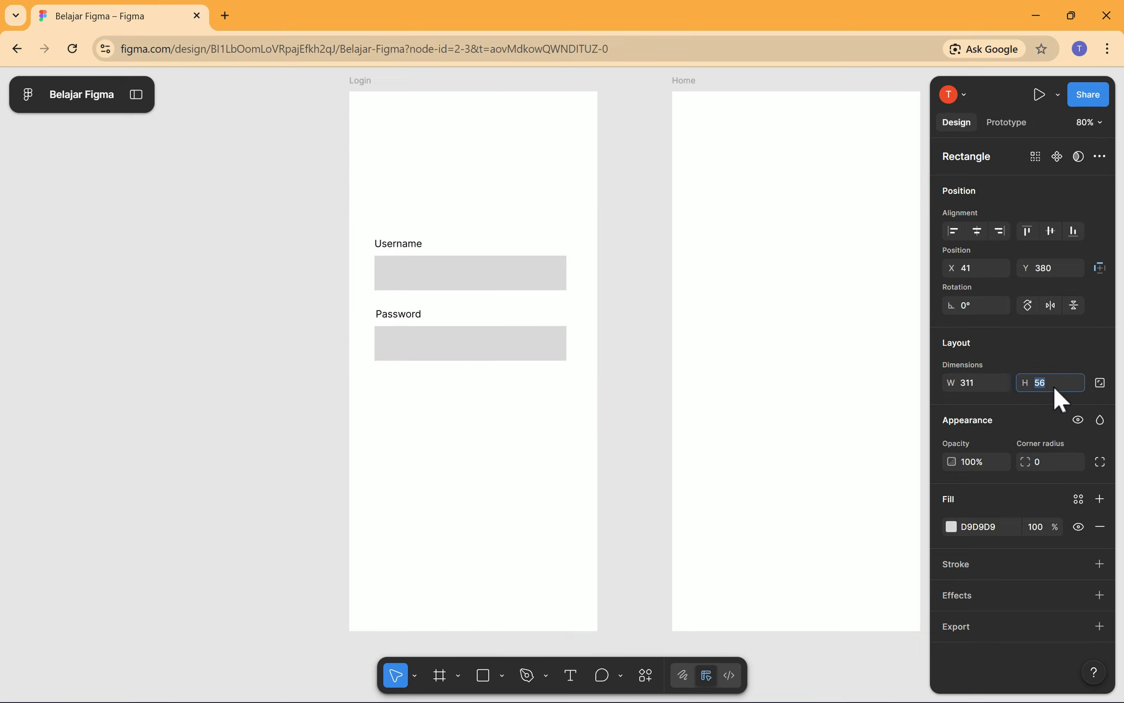
pyautogui.click(540, 414)
pyautogui.click(512, 342)
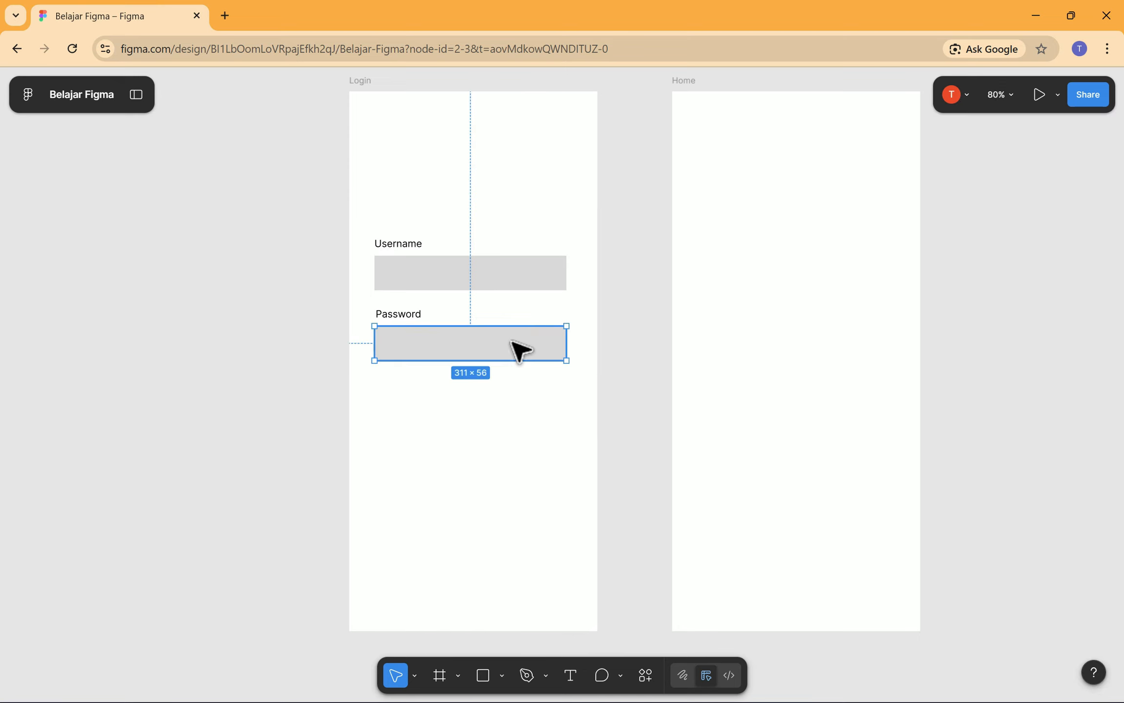
# Round the corners of the Username rectangle with a corner radius of 8.
pyautogui.click(518, 288)
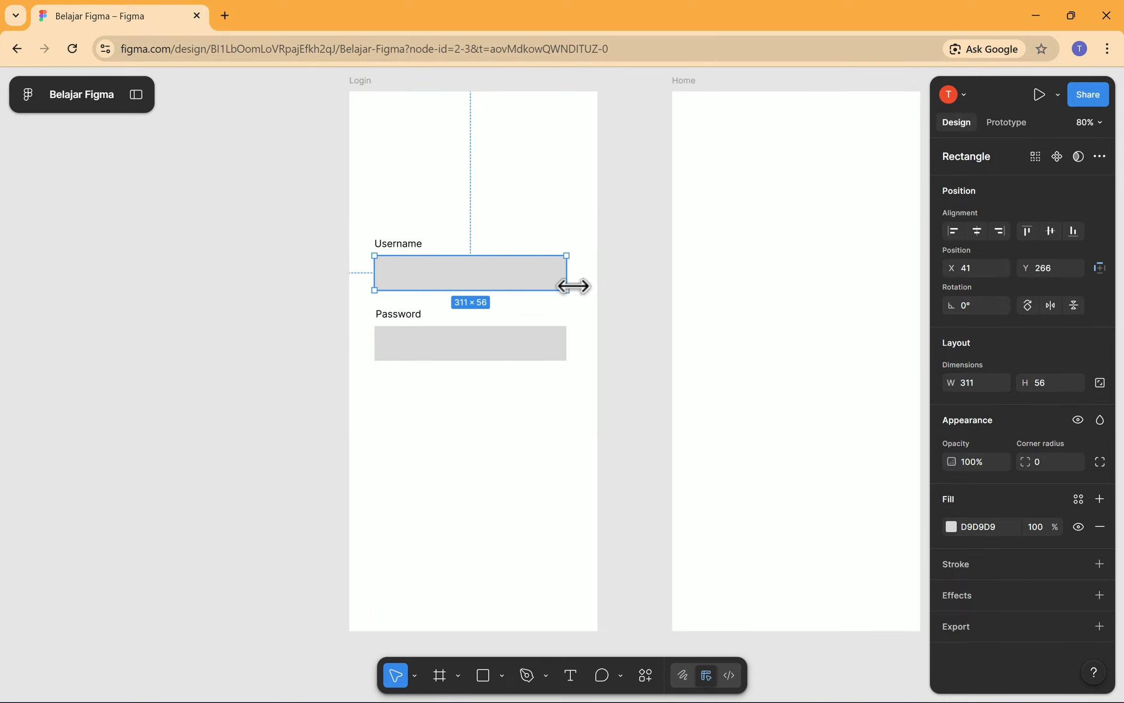
pyautogui.scroll(5, 576, 285)
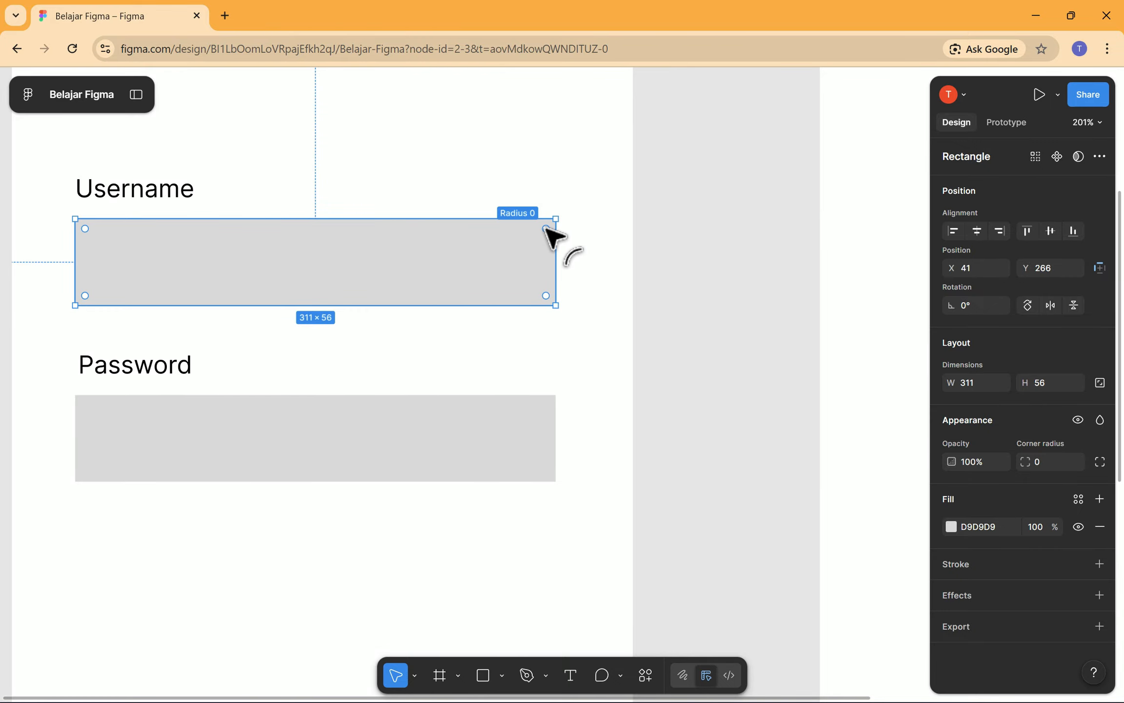
pyautogui.moveTo(545, 228); pyautogui.dragTo(542, 232)
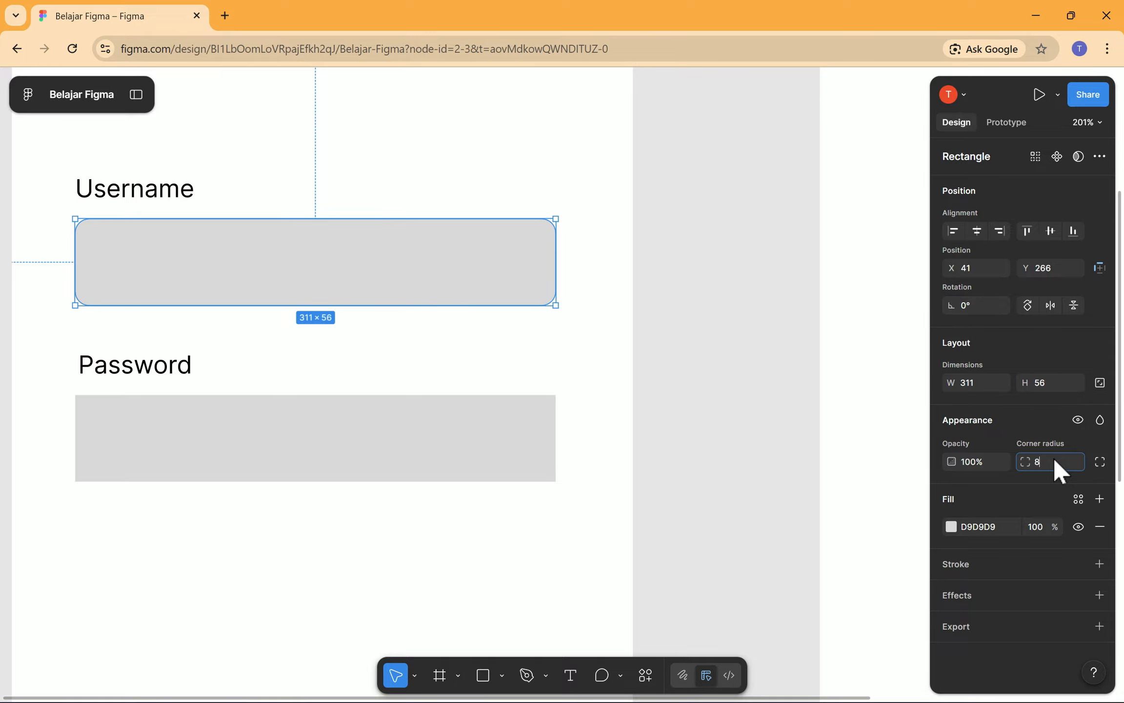
pyautogui.press('Return')
pyautogui.click(769, 397)
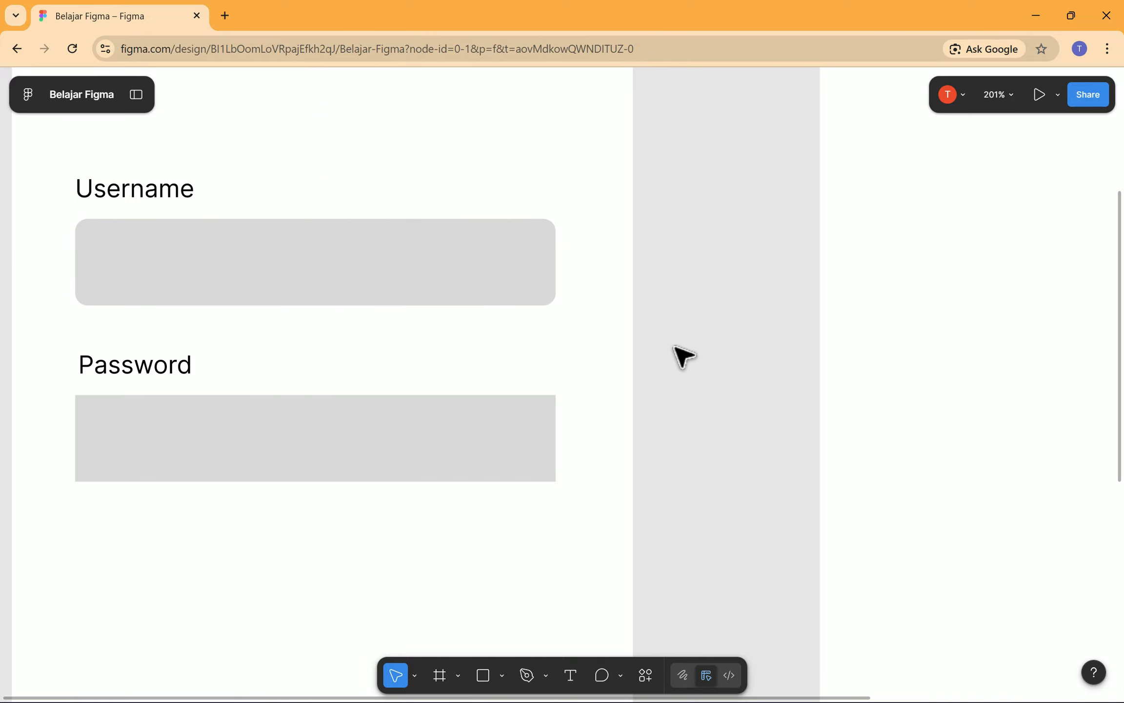
# Set the corner radius of the Password rectangle to 8.
pyautogui.click(504, 444)
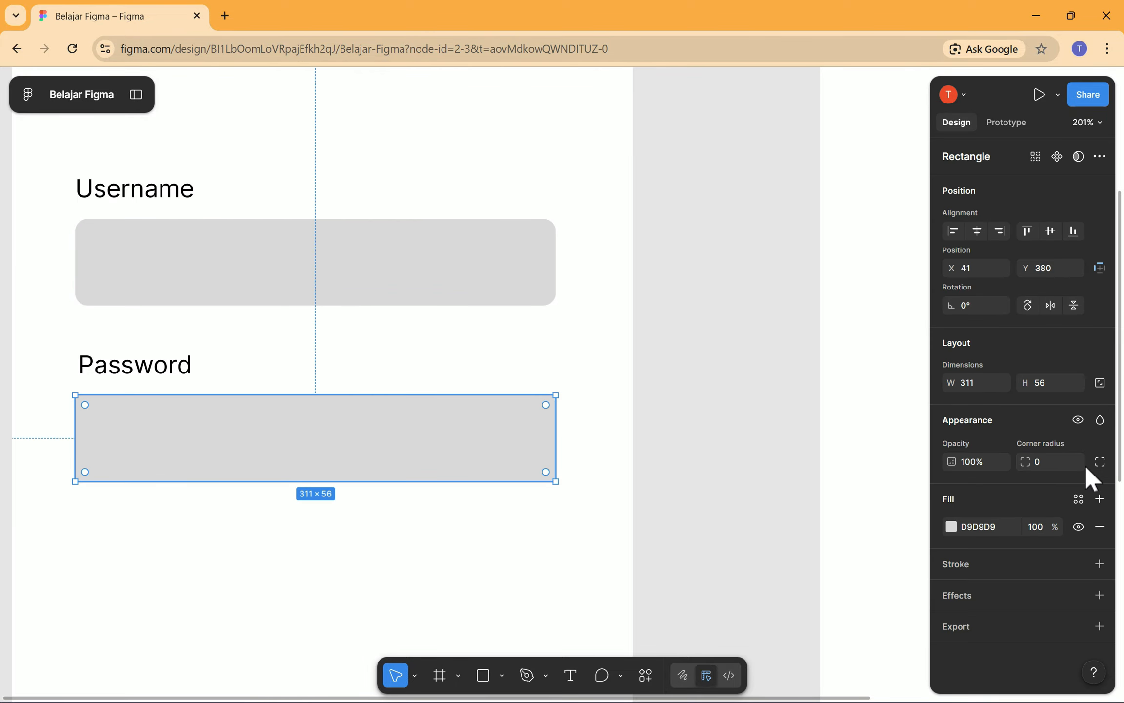
pyautogui.click(1057, 464)
pyautogui.write('8')
pyautogui.press('Return')
# Add a black 000000 inside stroke with weight 1 to the Password rectangle.
pyautogui.click(1099, 565)
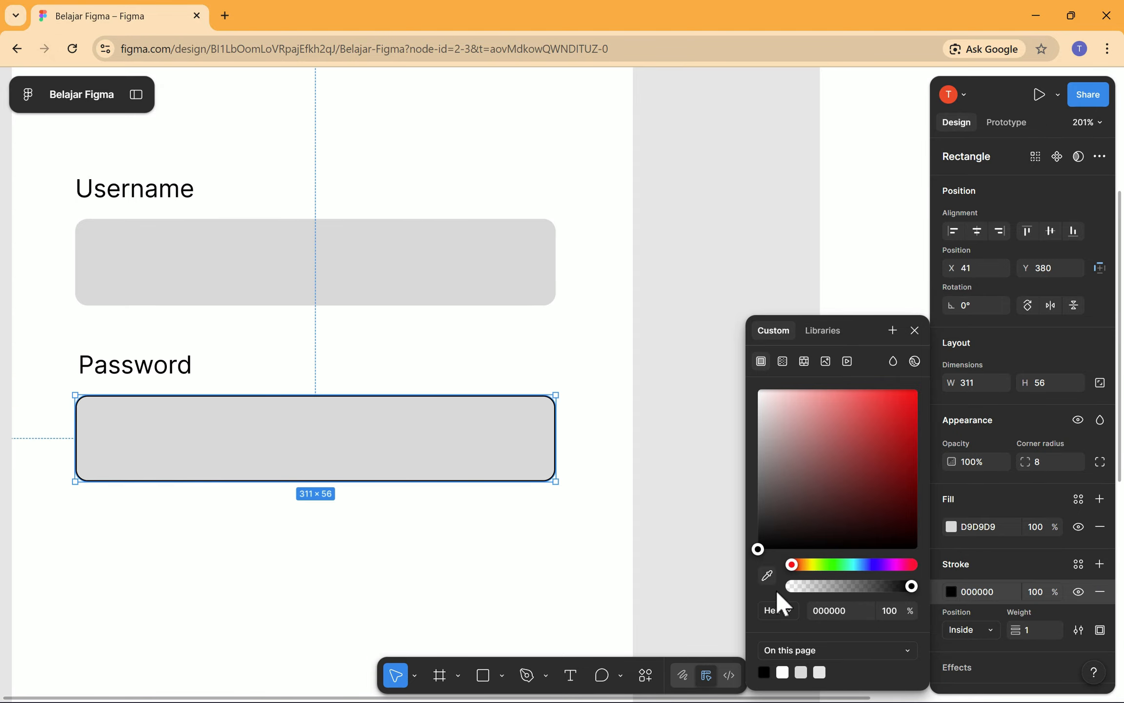
pyautogui.press('Escape')
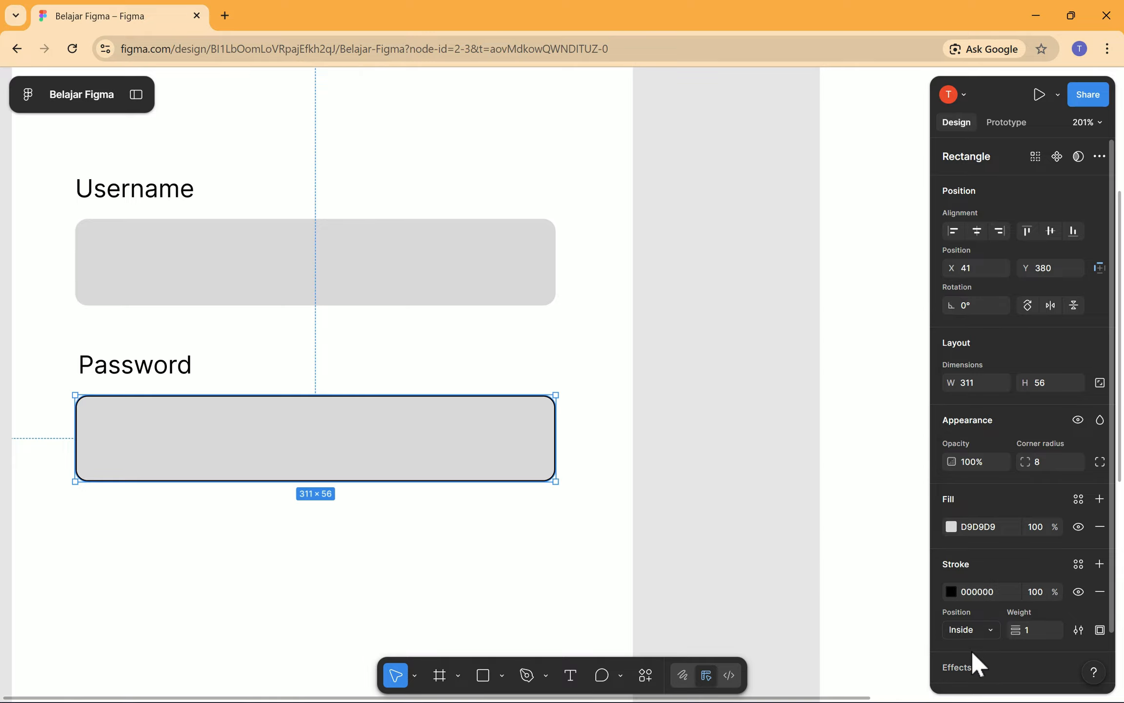
pyautogui.click(598, 508)
pyautogui.click(501, 457)
pyautogui.click(599, 506)
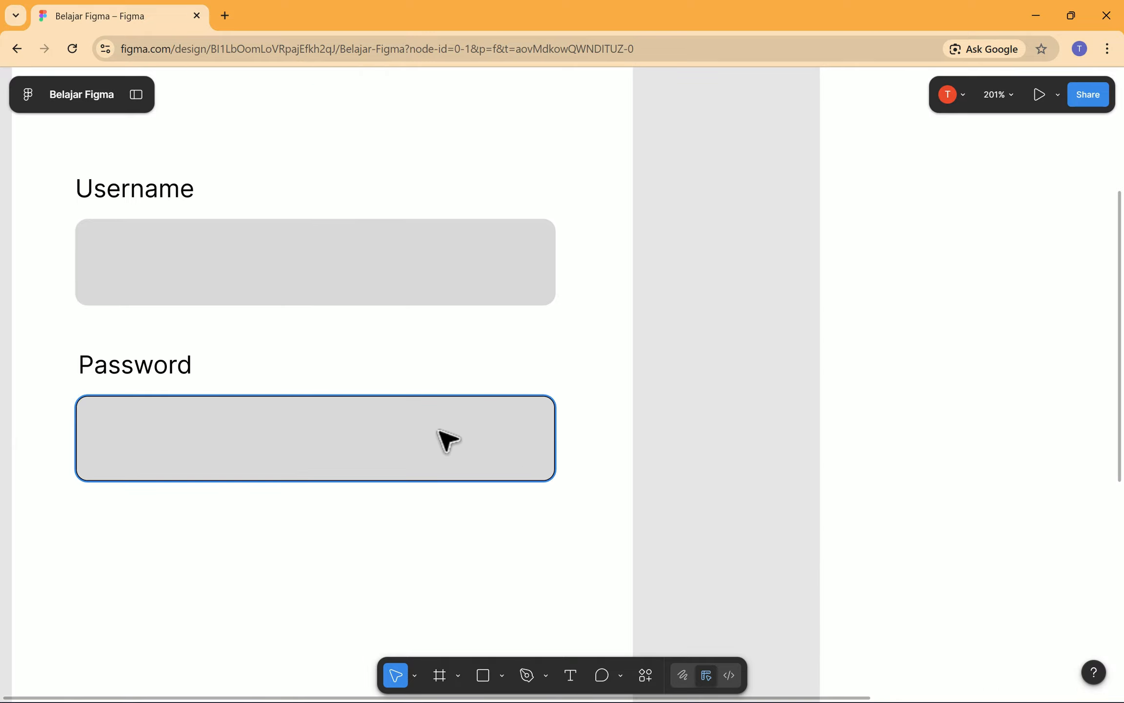
# Change the fill of the Password rectangle to white FFFFFF.
pyautogui.click(461, 415)
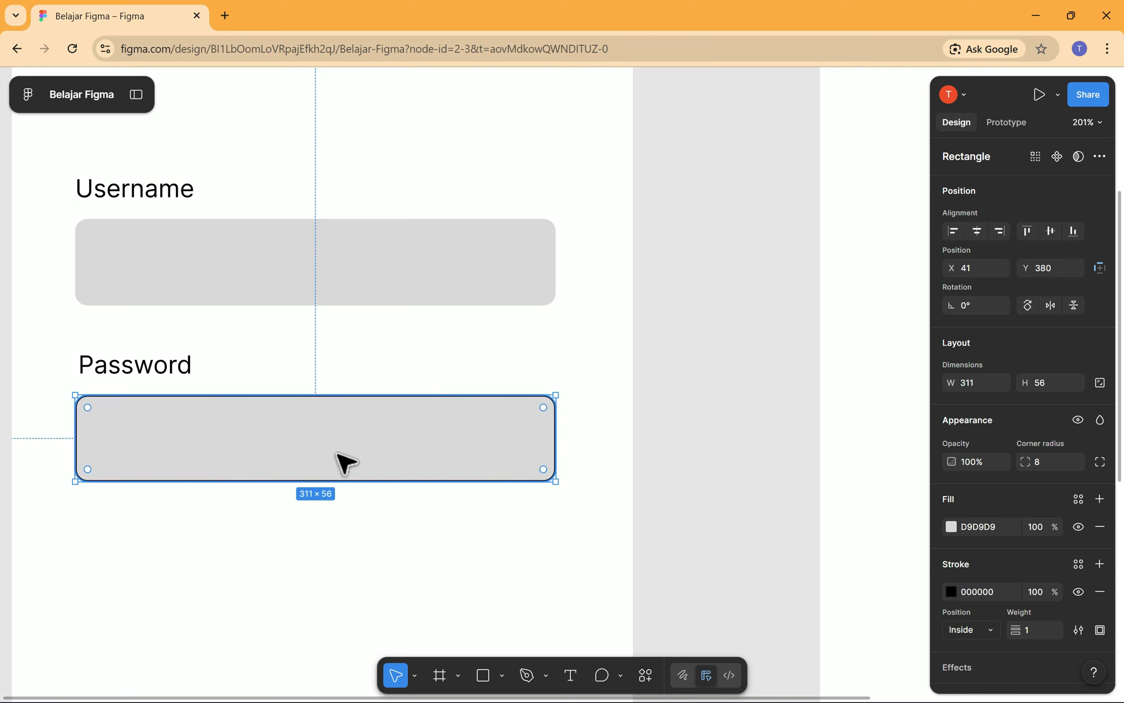
pyautogui.click(950, 525)
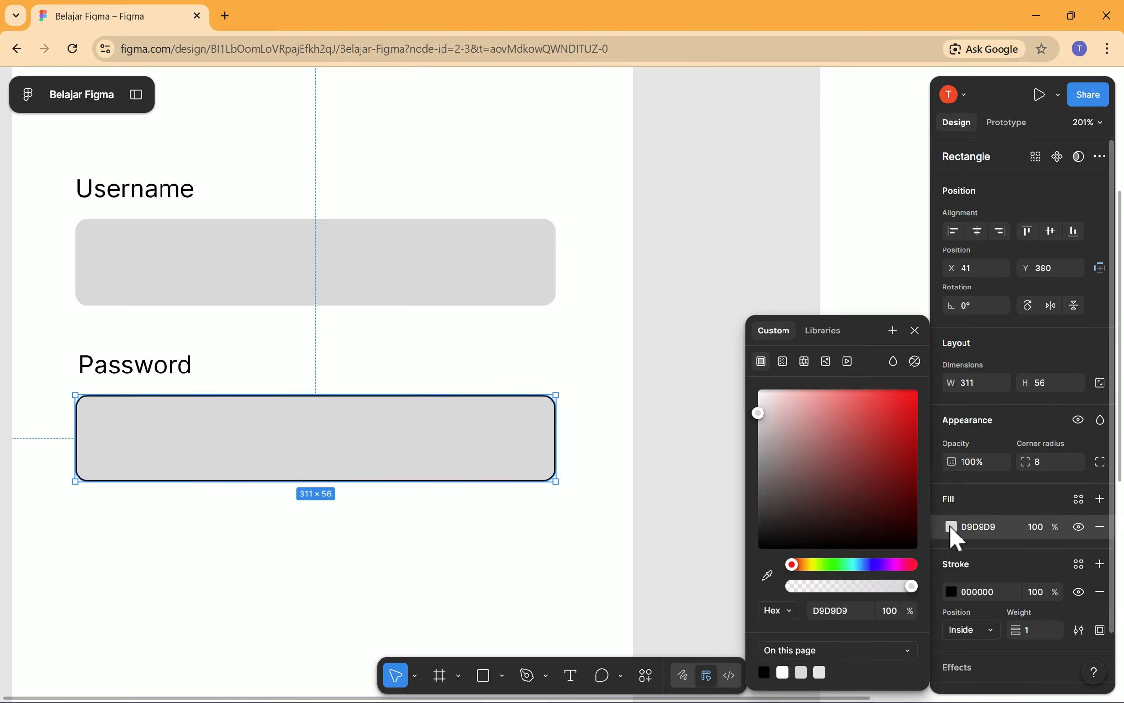
pyautogui.click(783, 673)
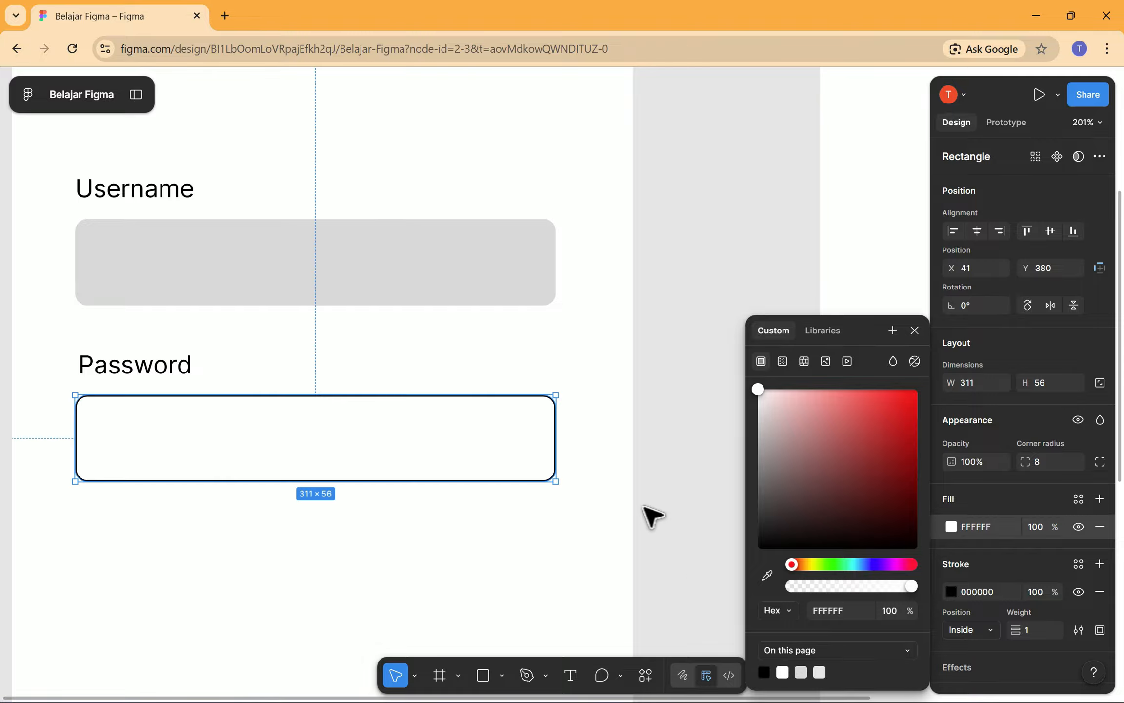
pyautogui.click(648, 515)
# Give the Username rectangle a black 000000 inside stroke of weight 1 and a white FFFFFF fill.
pyautogui.click(469, 280)
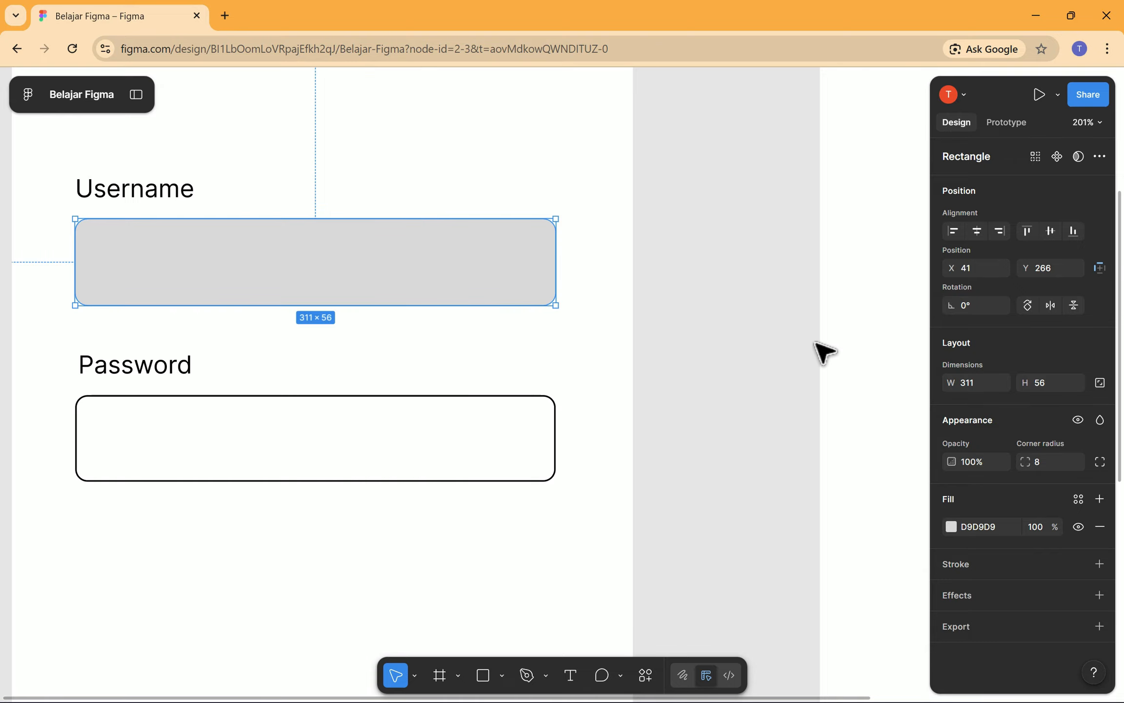
pyautogui.click(1100, 563)
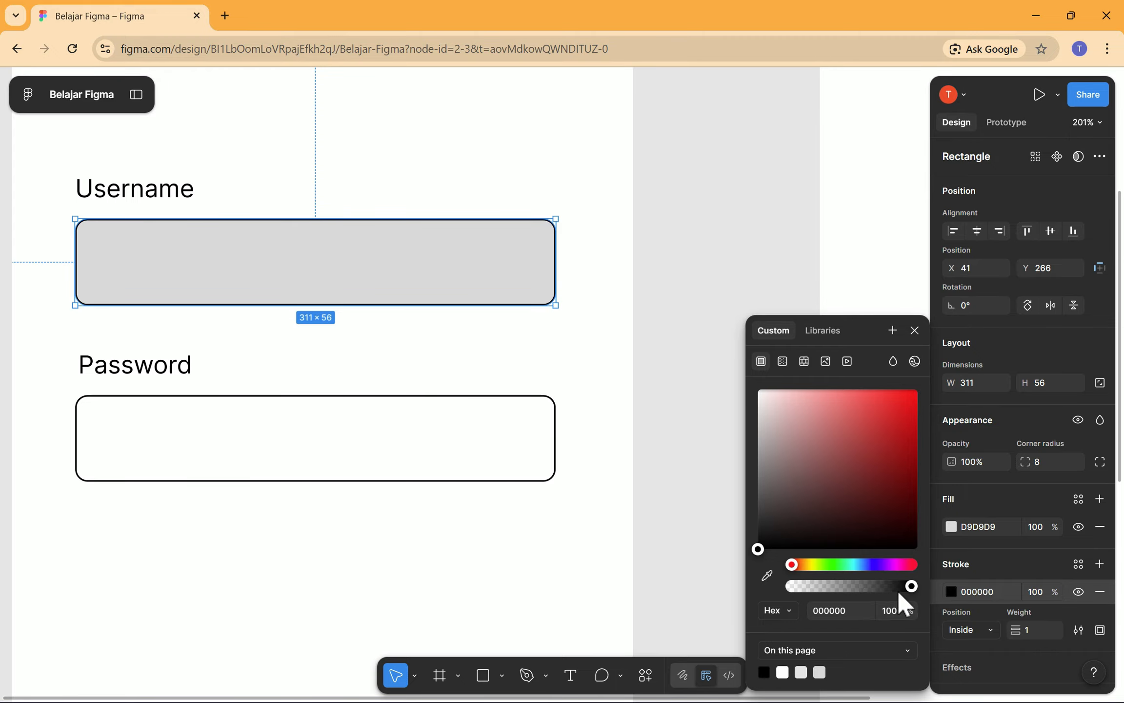
pyautogui.click(951, 527)
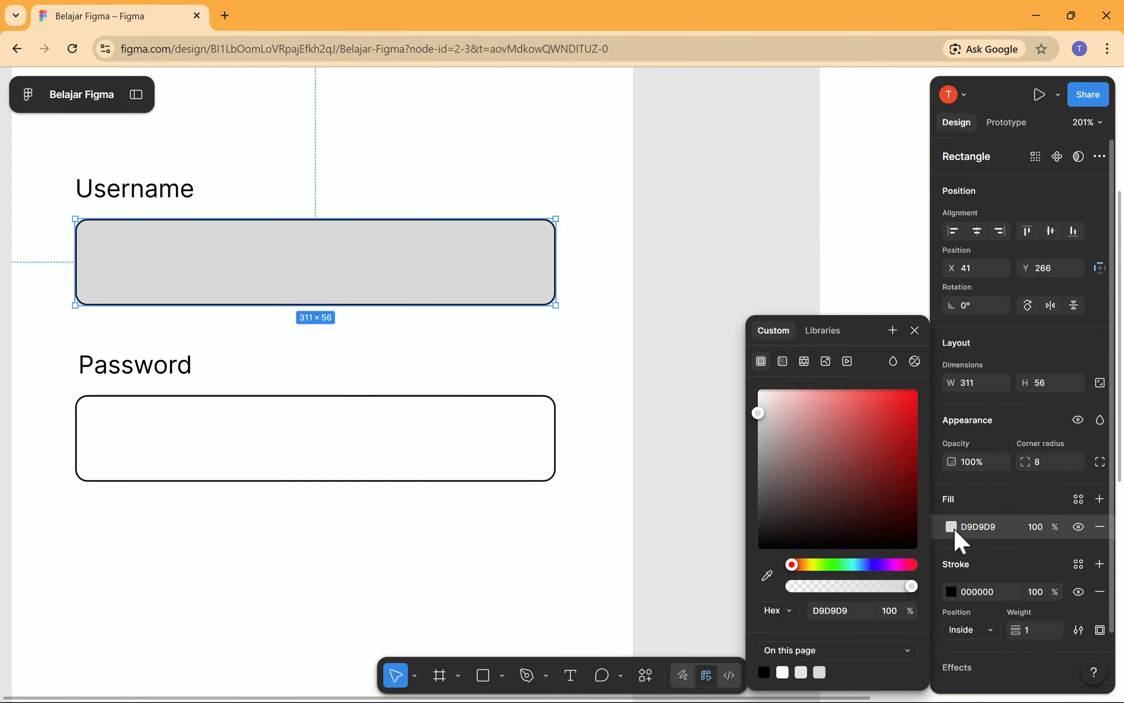
pyautogui.click(953, 526)
pyautogui.click(981, 526)
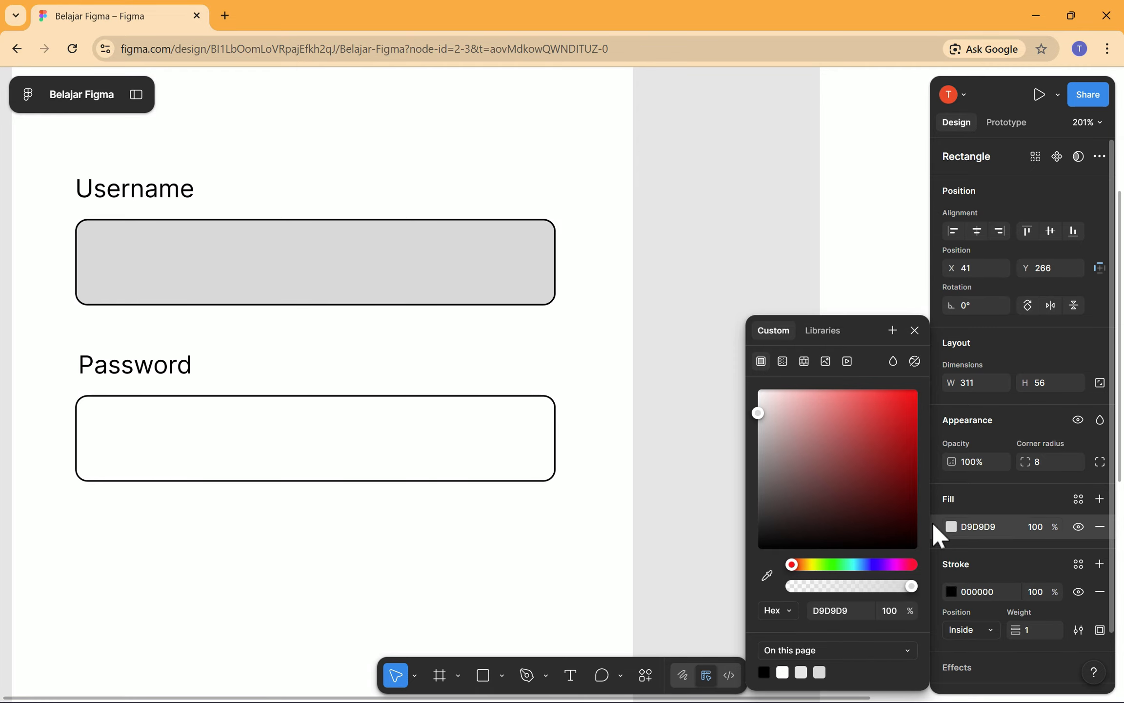
pyautogui.click(782, 672)
pyautogui.click(724, 557)
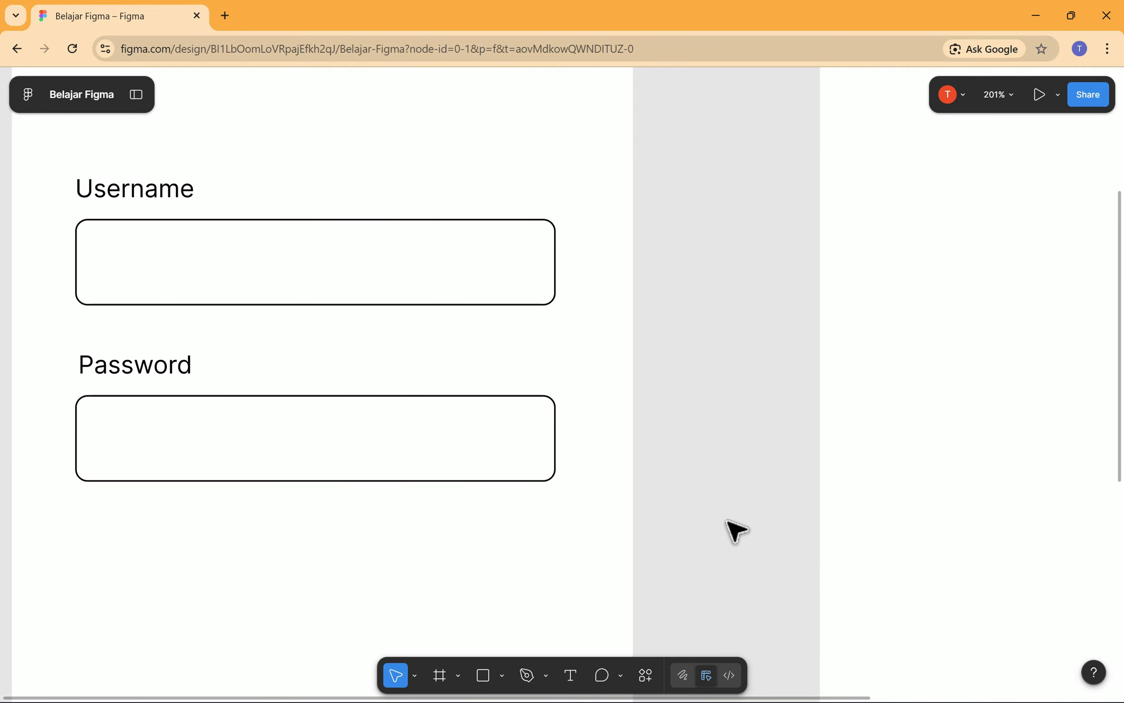
# Draw a button rectangle about 309 wide below the Password field in the Login frame and reduce its height to about 43.
pyautogui.scroll(1, 728, 520)
pyautogui.scroll(-5, 728, 519)
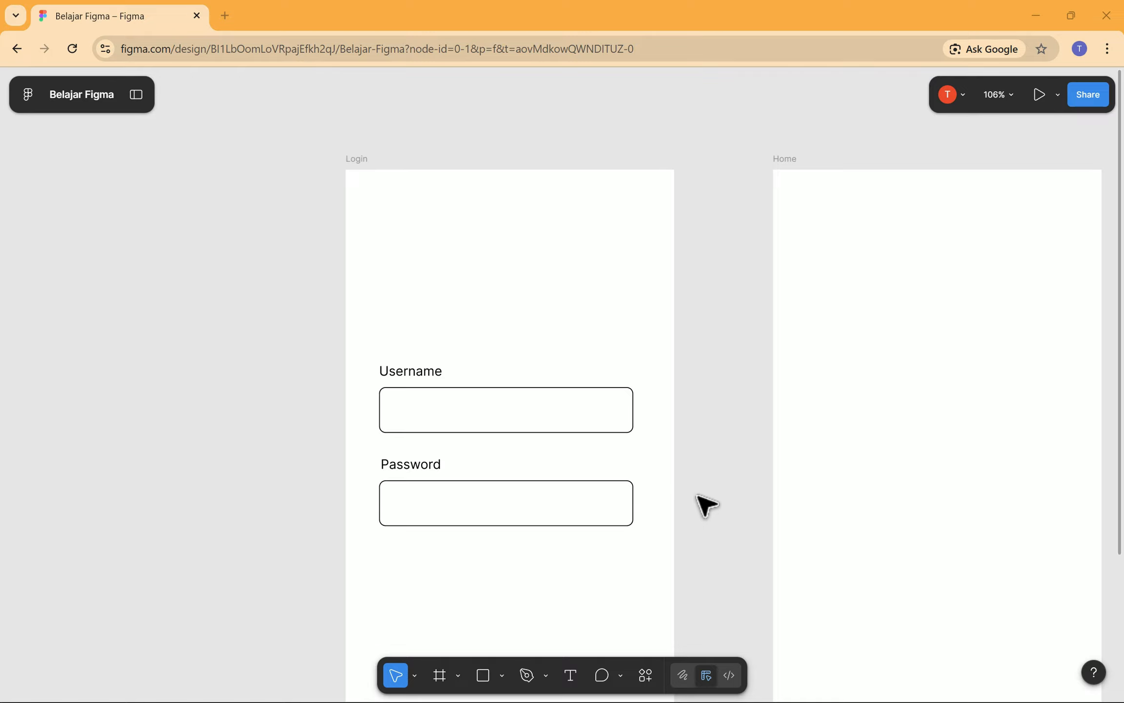
pyautogui.scroll(-5, 700, 502)
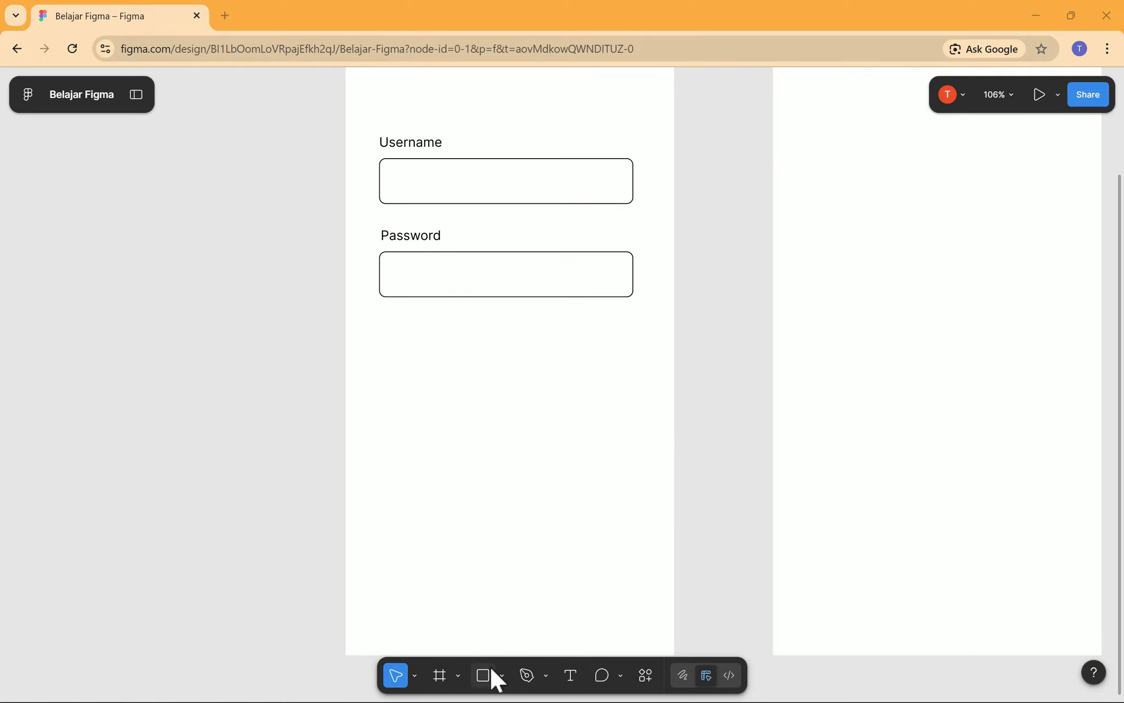
pyautogui.click(488, 674)
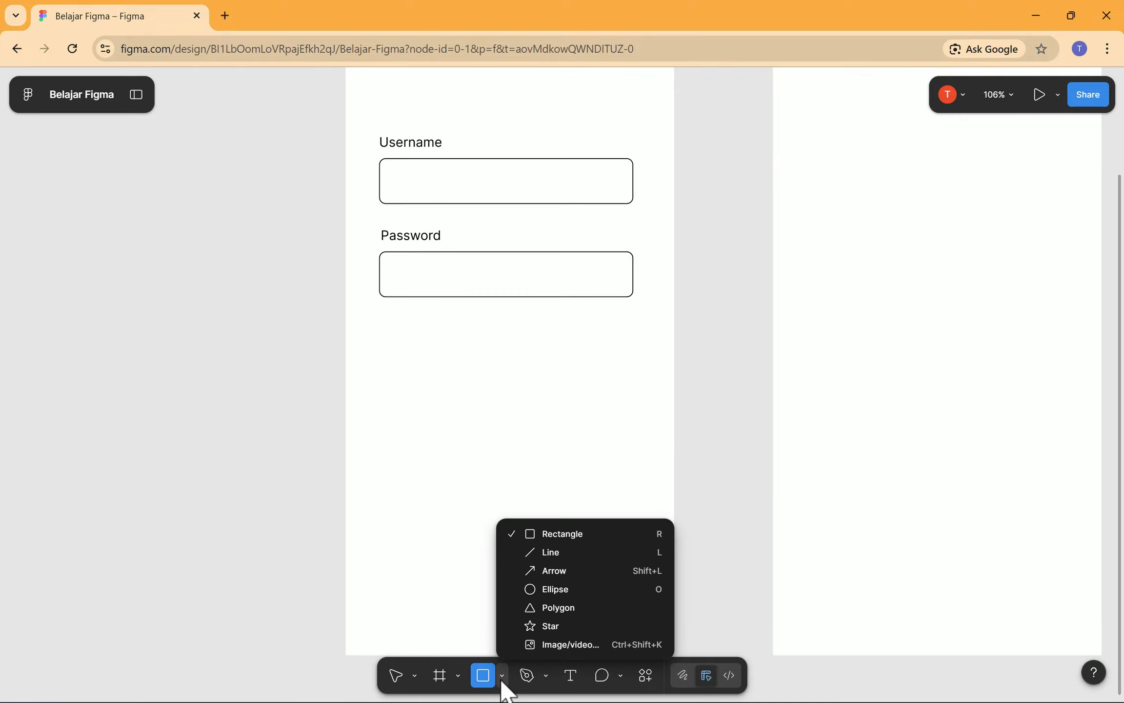
pyautogui.click(502, 675)
pyautogui.click(523, 537)
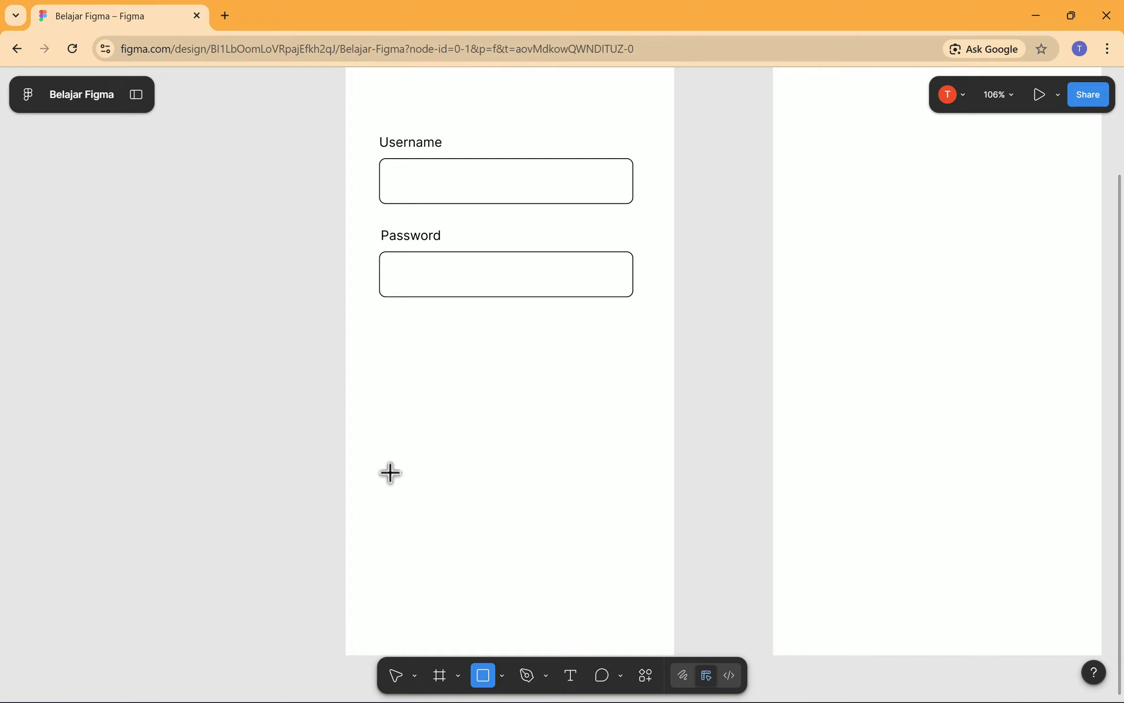
pyautogui.moveTo(392, 472); pyautogui.dragTo(634, 492)
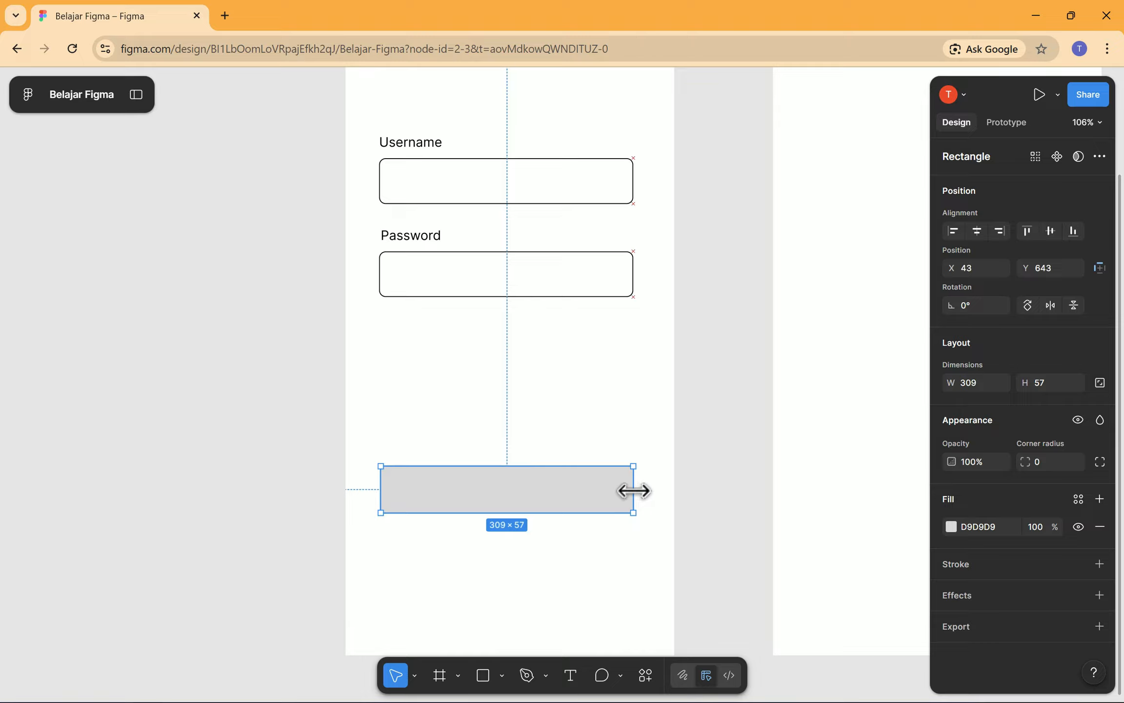
pyautogui.moveTo(528, 466); pyautogui.dragTo(528, 478)
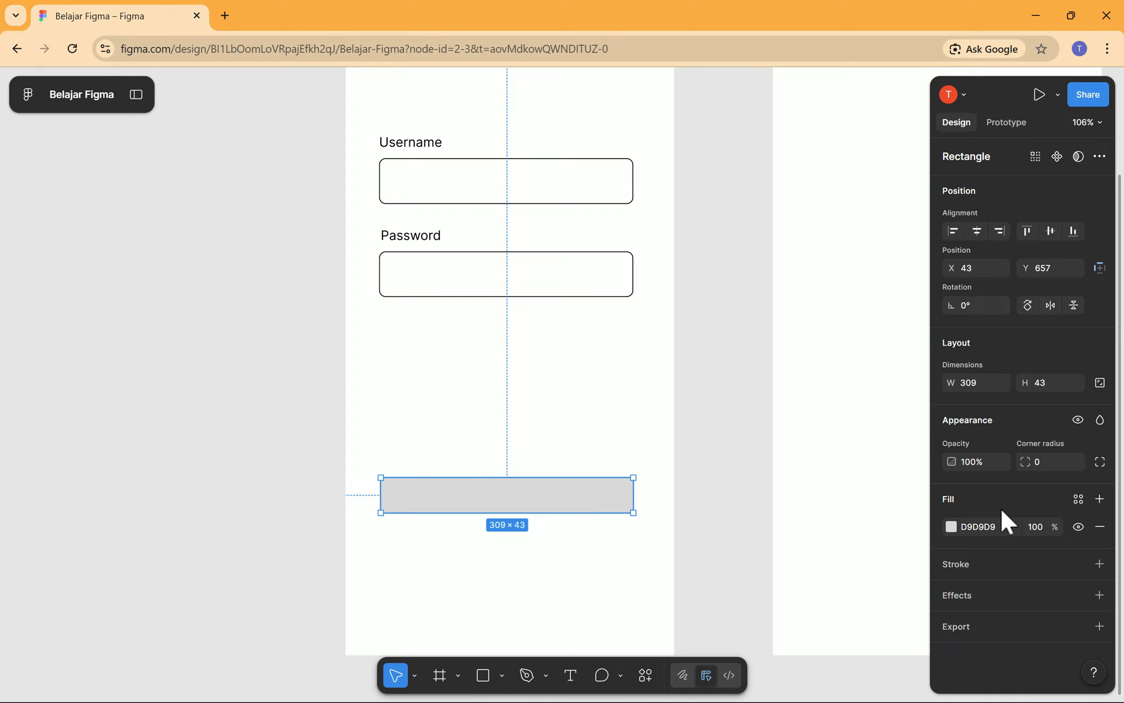
# Fill the new button rectangle with dark grey 484848.
pyautogui.click(952, 526)
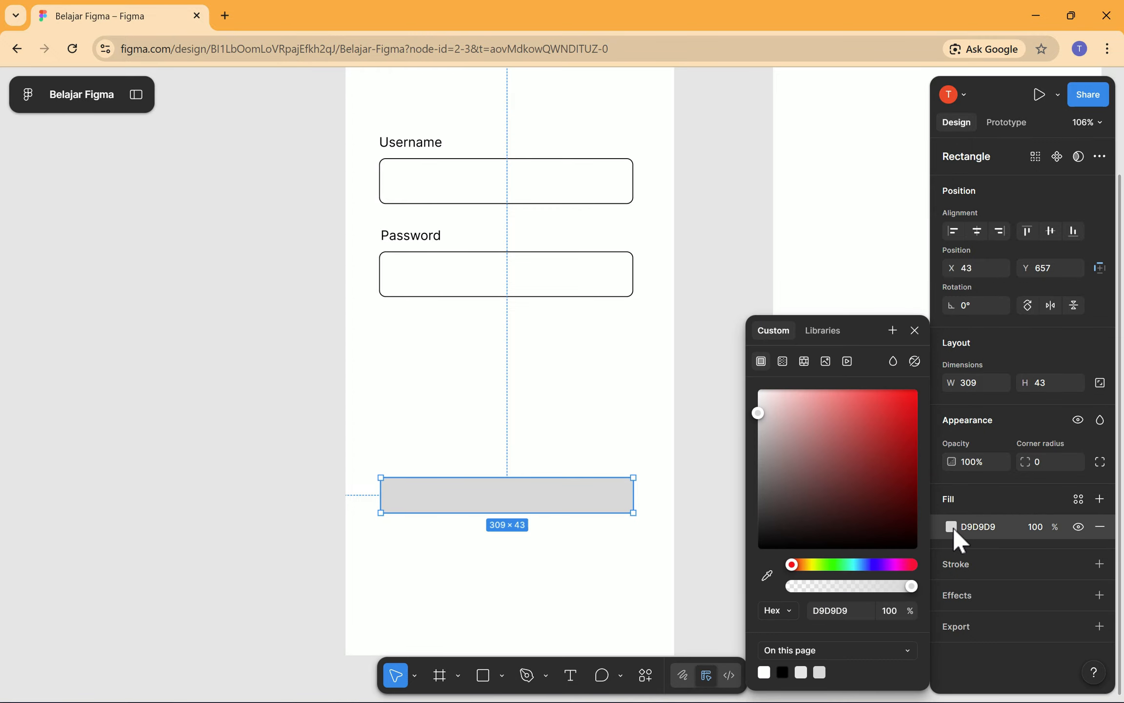
pyautogui.click(782, 673)
pyautogui.moveTo(758, 547); pyautogui.dragTo(758, 504)
# Move the button rectangle to about X 47, Y 665 and round its corners.
pyautogui.moveTo(614, 495); pyautogui.dragTo(617, 501)
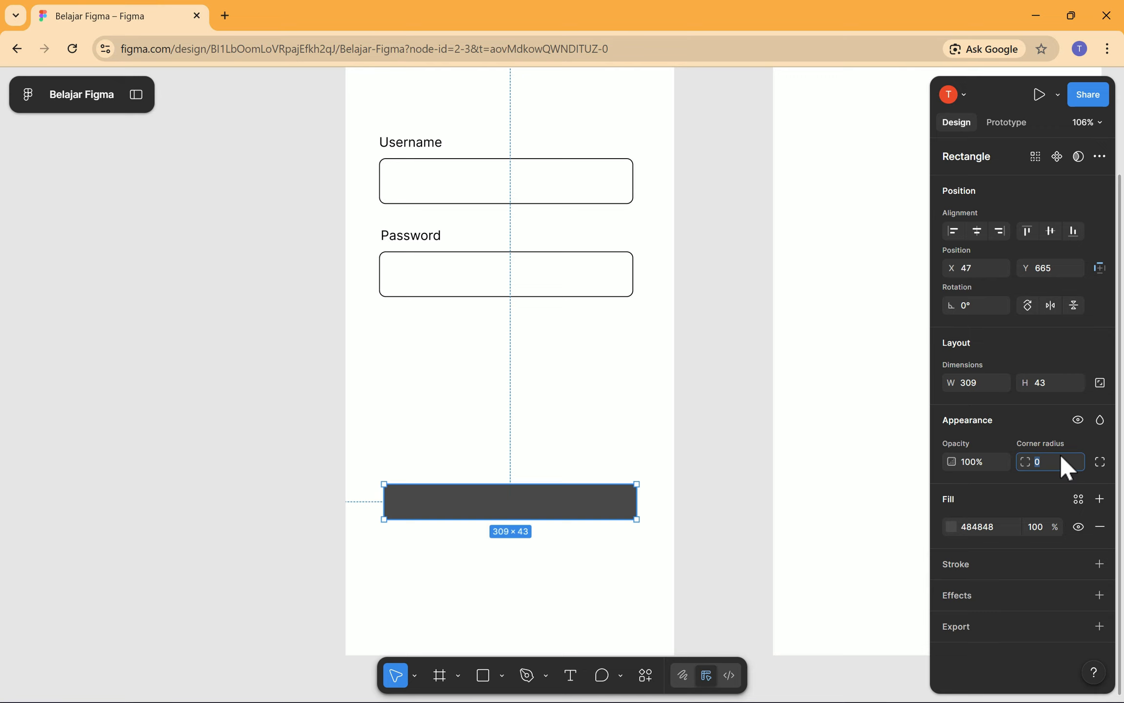
pyautogui.press('Return')
pyautogui.click(873, 513)
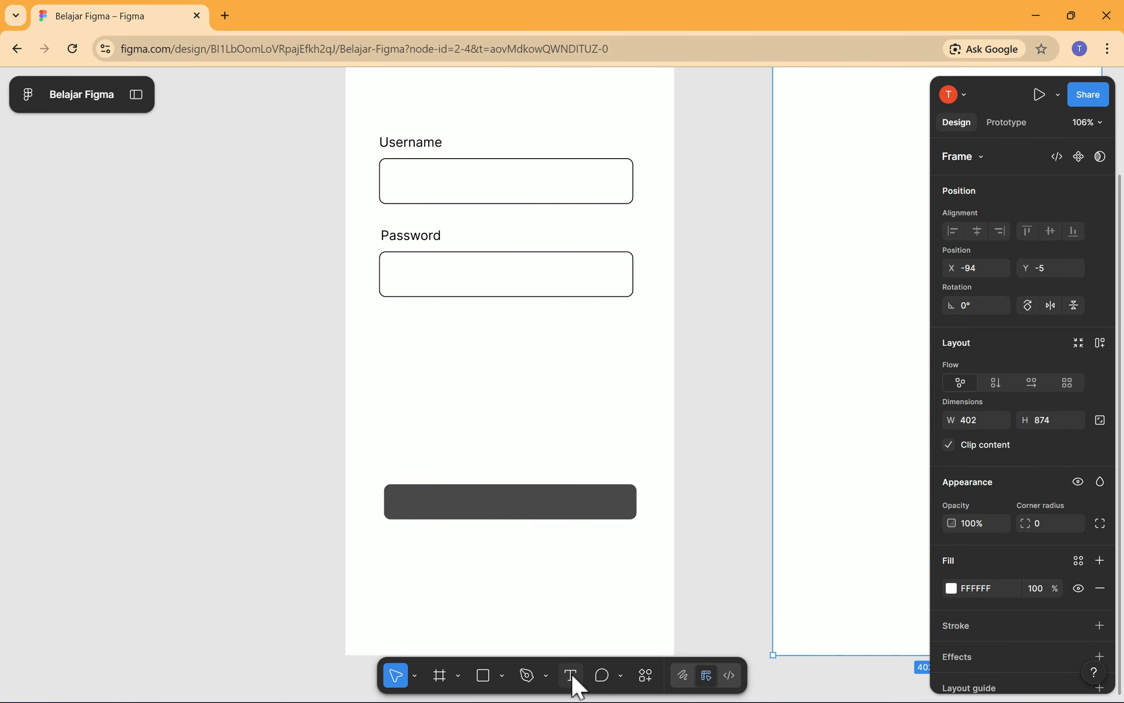
# Add the text "Login" on the dark button and move it to the button's centre.
pyautogui.click(571, 676)
pyautogui.click(459, 497)
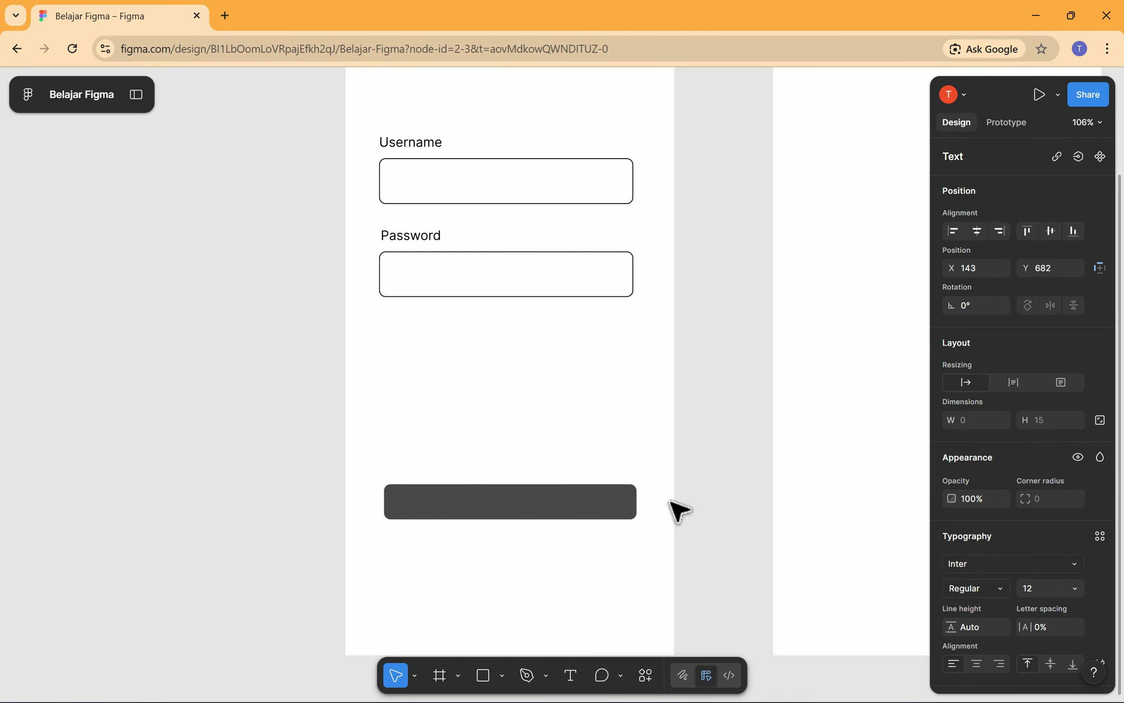
pyautogui.write('Login')
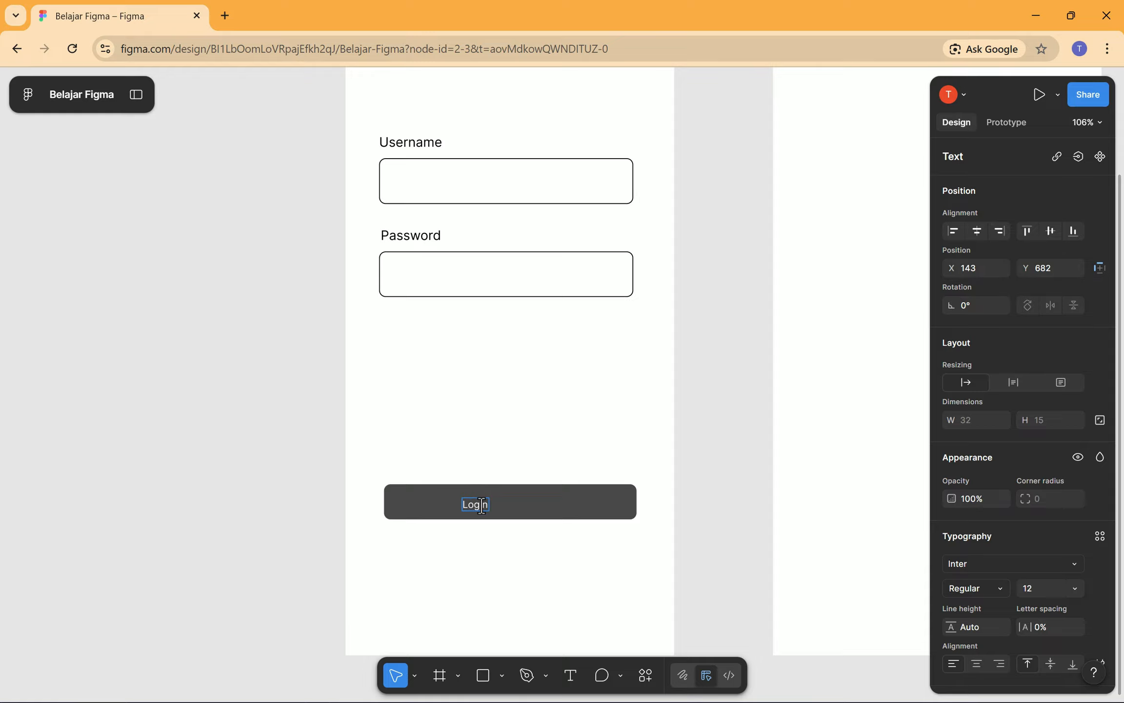
pyautogui.click(501, 525)
pyautogui.moveTo(469, 499); pyautogui.dragTo(511, 499)
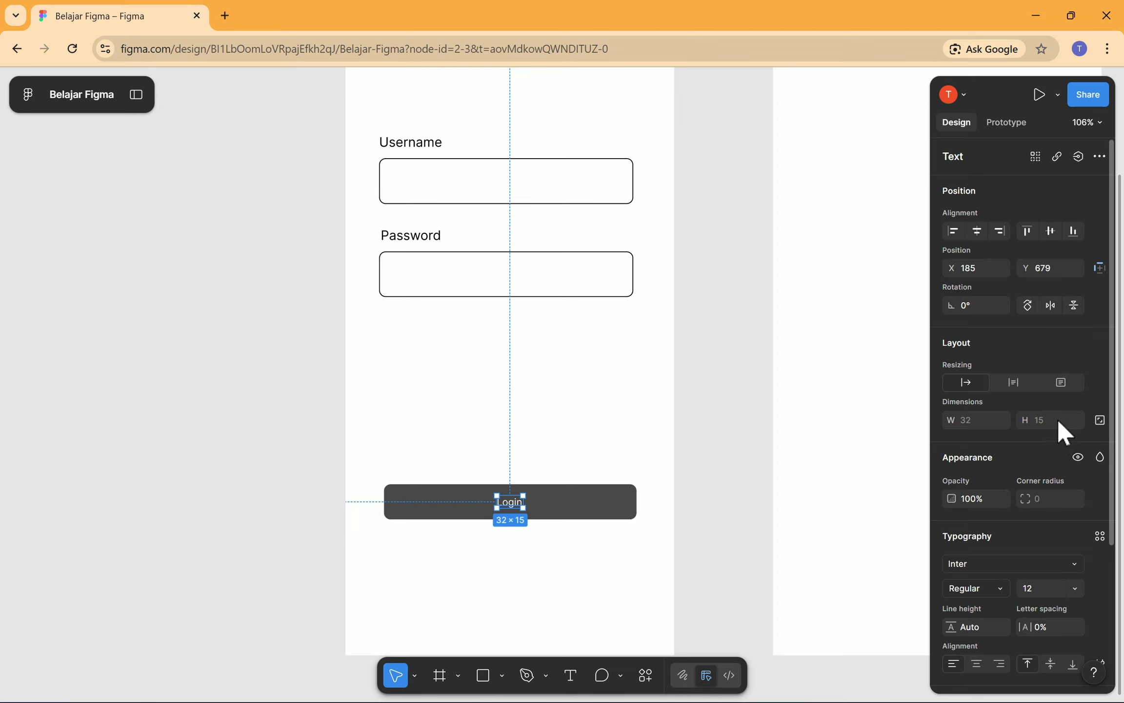
pyautogui.scroll(-4, 1030, 538)
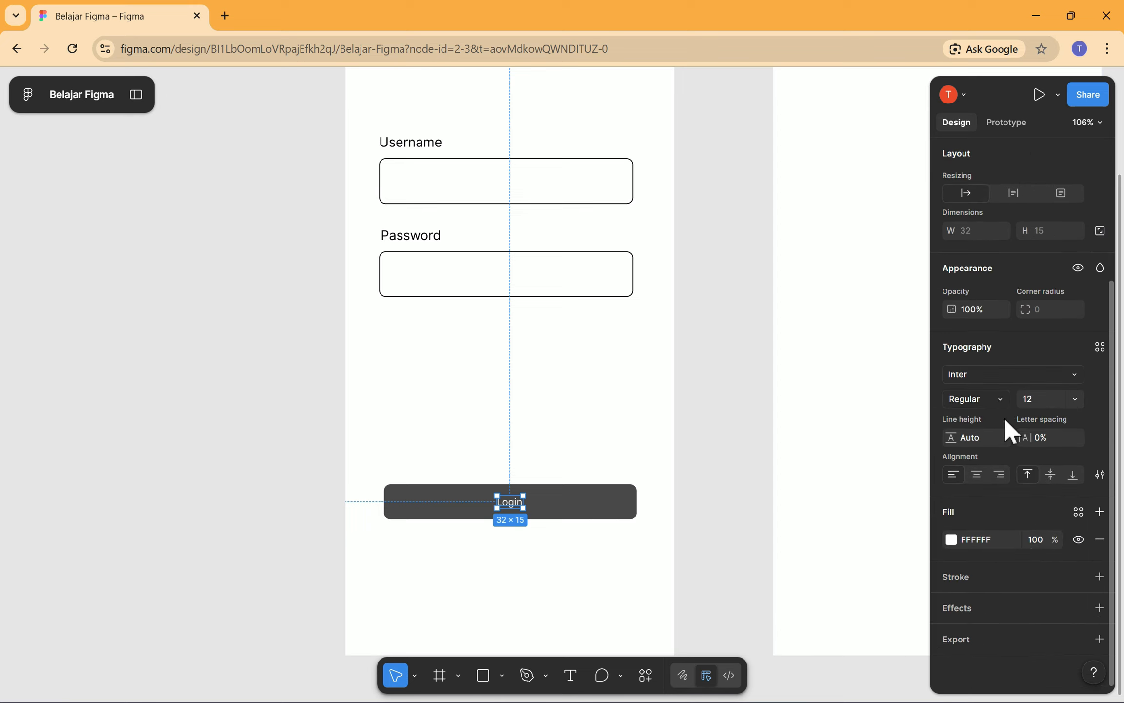
# Set the Login button text to size 16 with Semi Bold weight.
pyautogui.click(1072, 398)
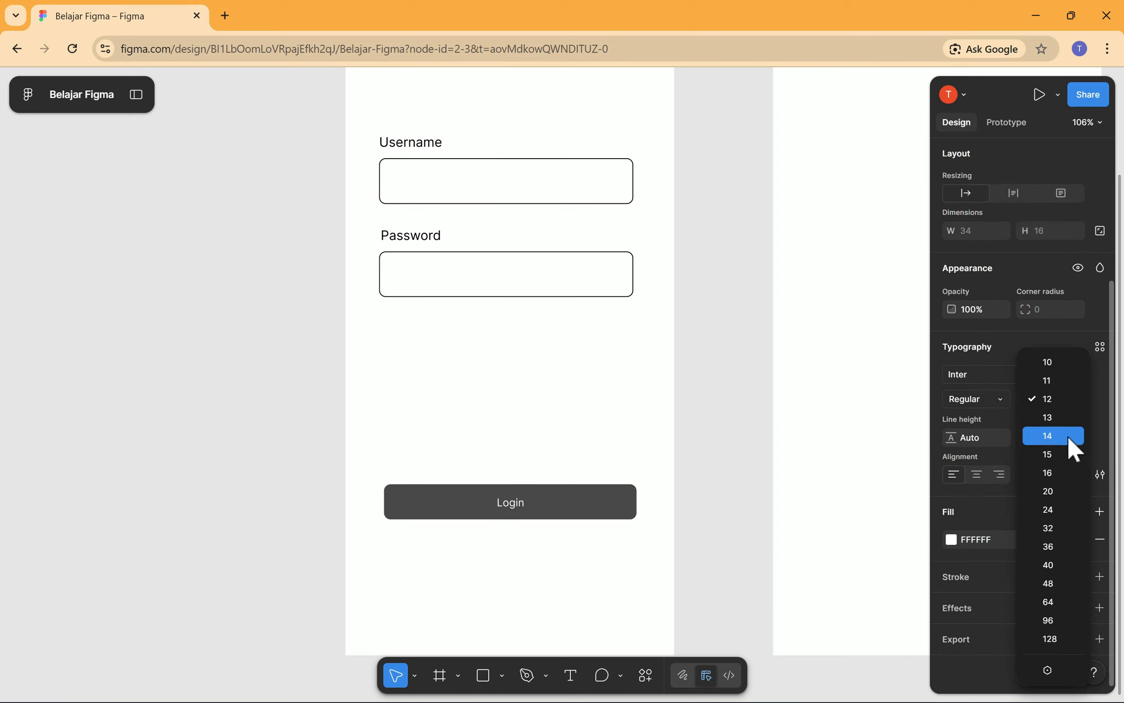
pyautogui.click(1057, 458)
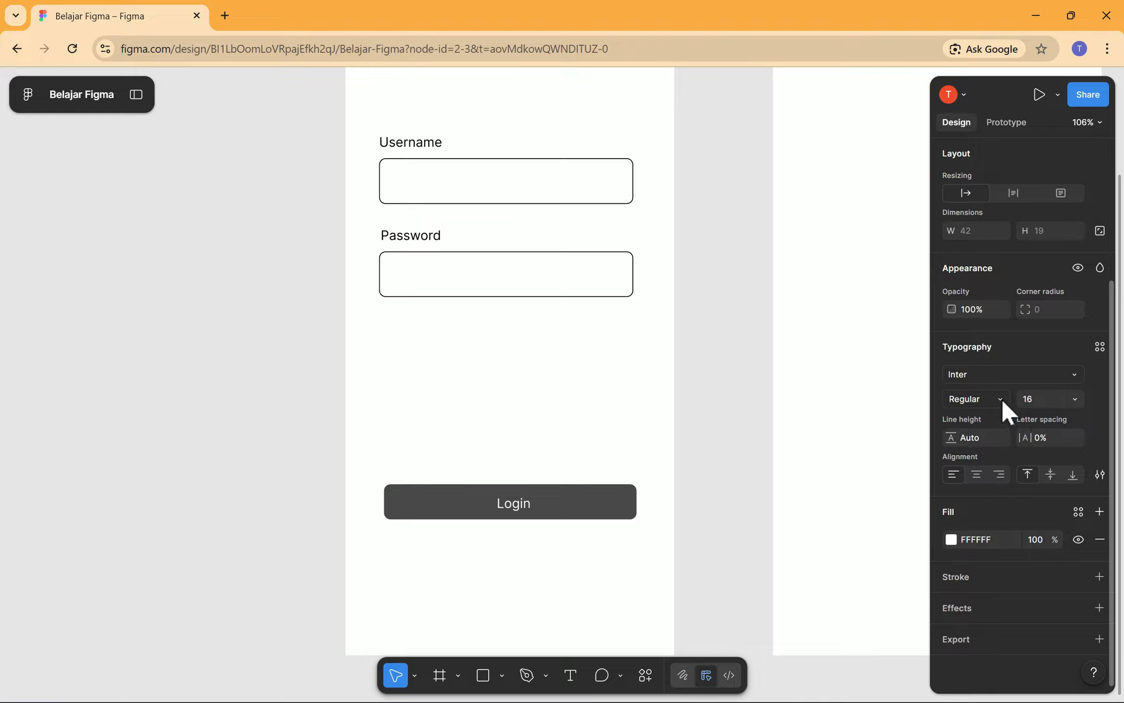
pyautogui.click(1001, 398)
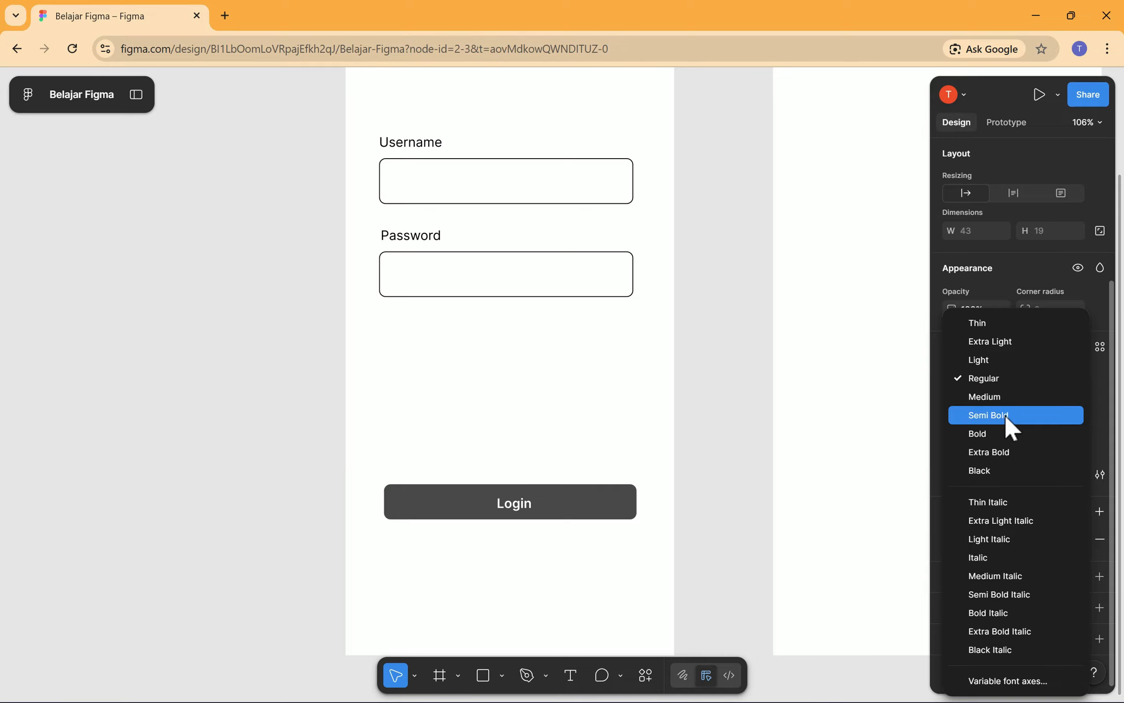
pyautogui.click(1004, 415)
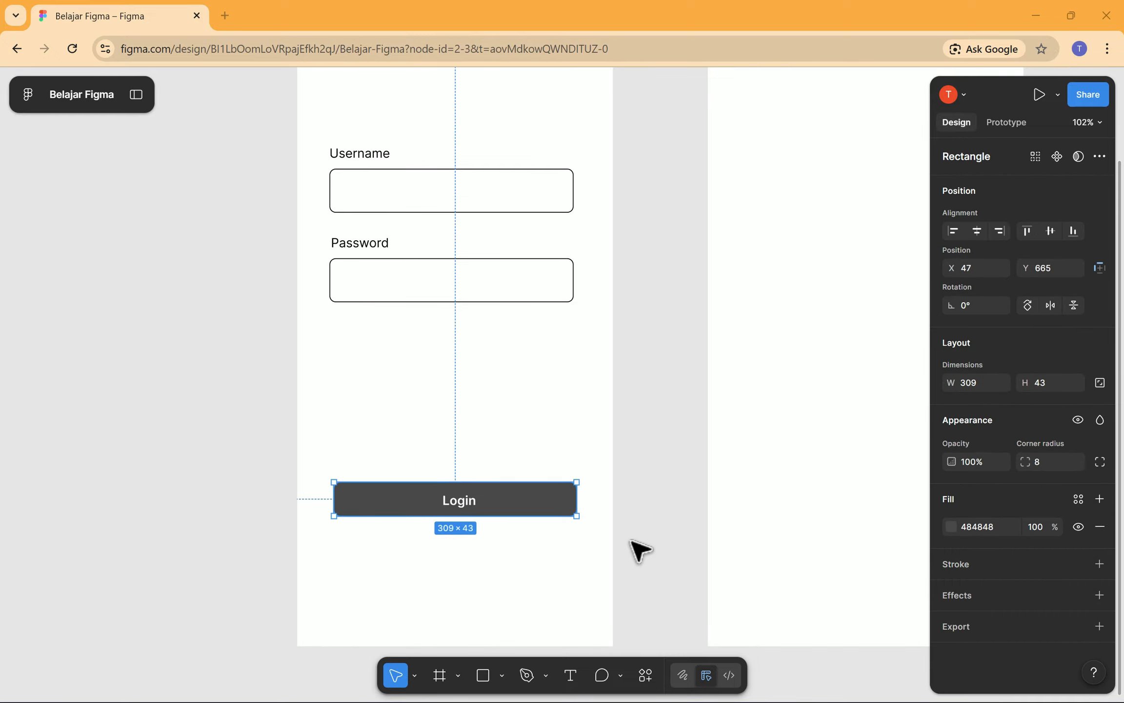
pyautogui.click(629, 541)
# Set the Login button rectangle's height to 48 and move its text back to the button's vertical centre.
pyautogui.click(556, 507)
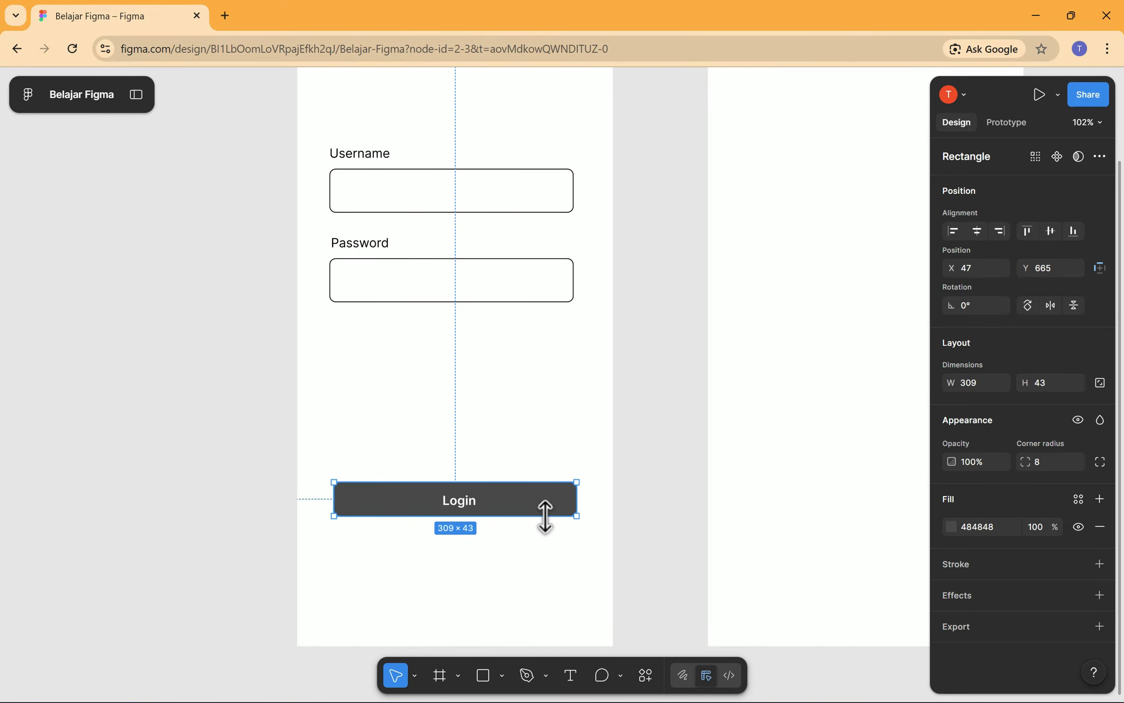
pyautogui.click(1071, 389)
pyautogui.write('48')
pyautogui.press('Return')
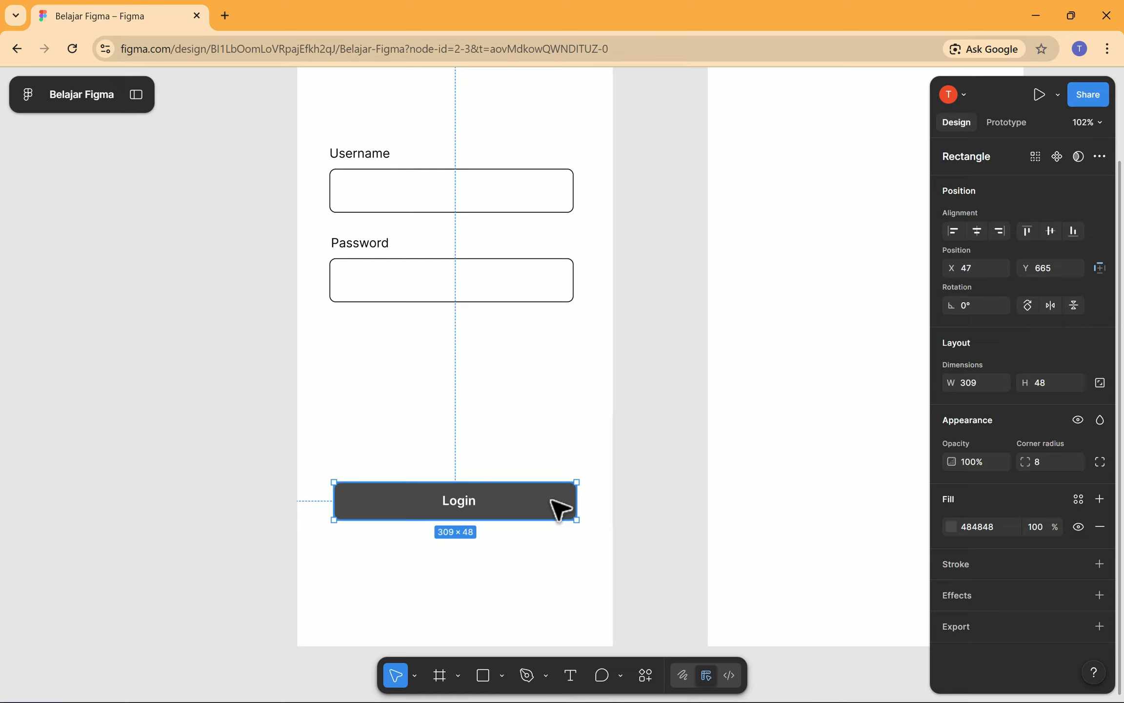
pyautogui.click(459, 499)
pyautogui.moveTo(460, 499); pyautogui.dragTo(454, 502)
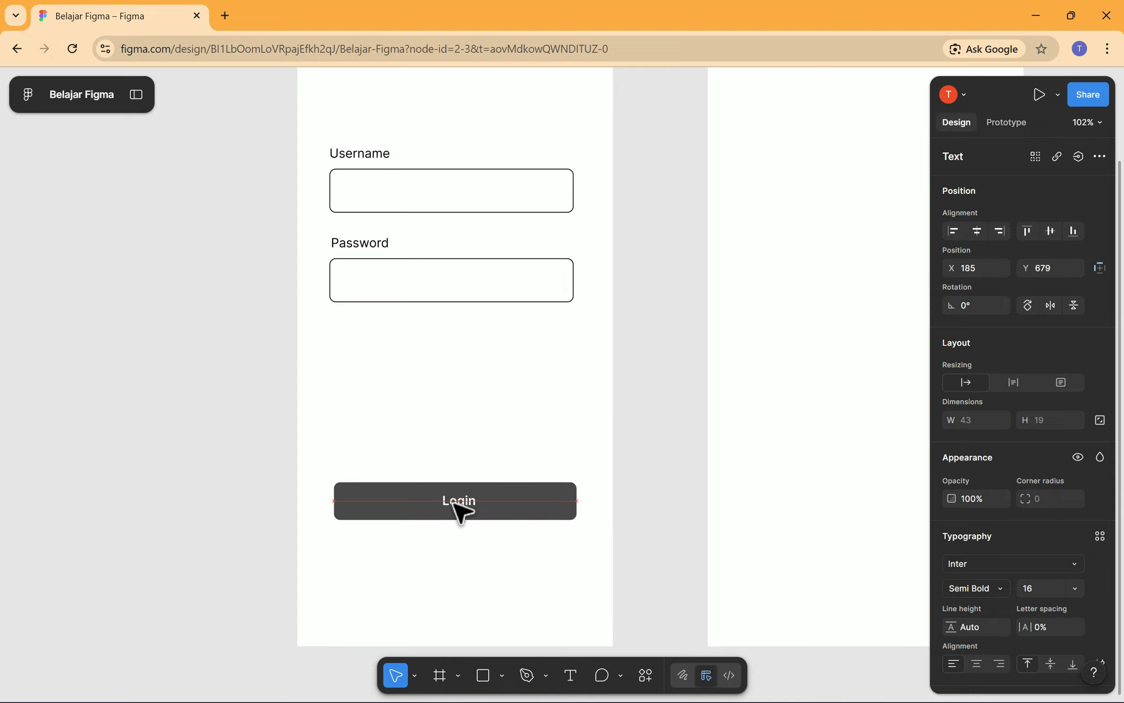
# Change the Login button rectangle's fill to 545F71.
pyautogui.click(575, 493)
pyautogui.click(952, 527)
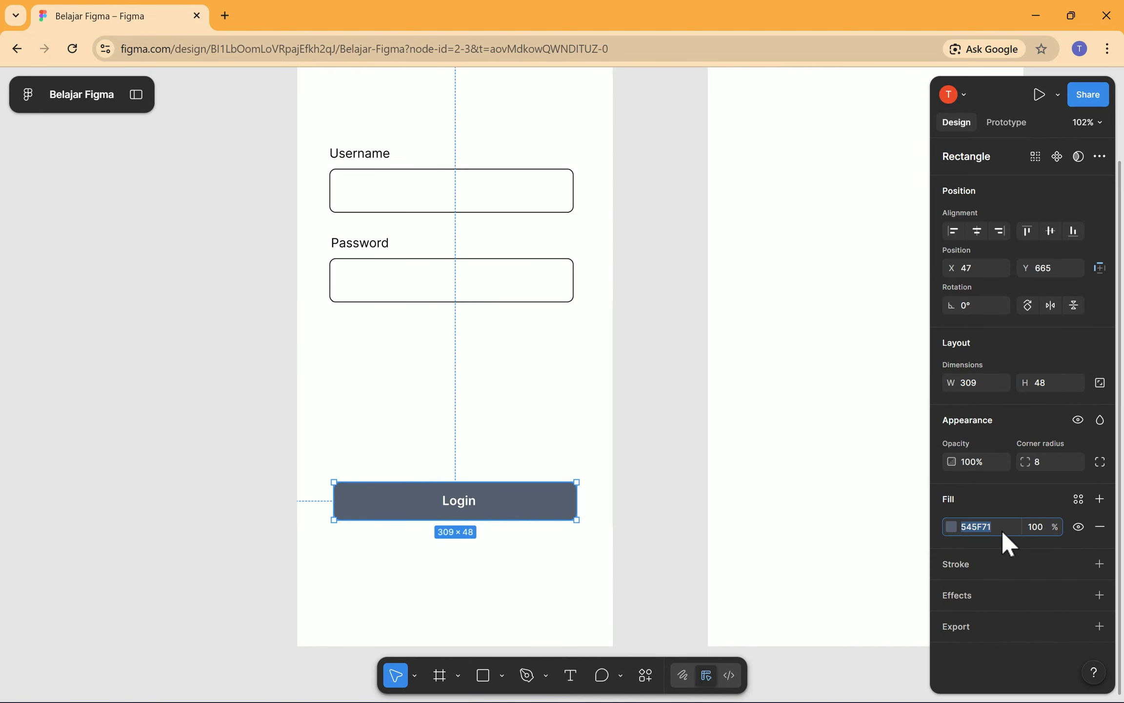
pyautogui.write('545F71')
pyautogui.press('Return')
pyautogui.click(666, 456)
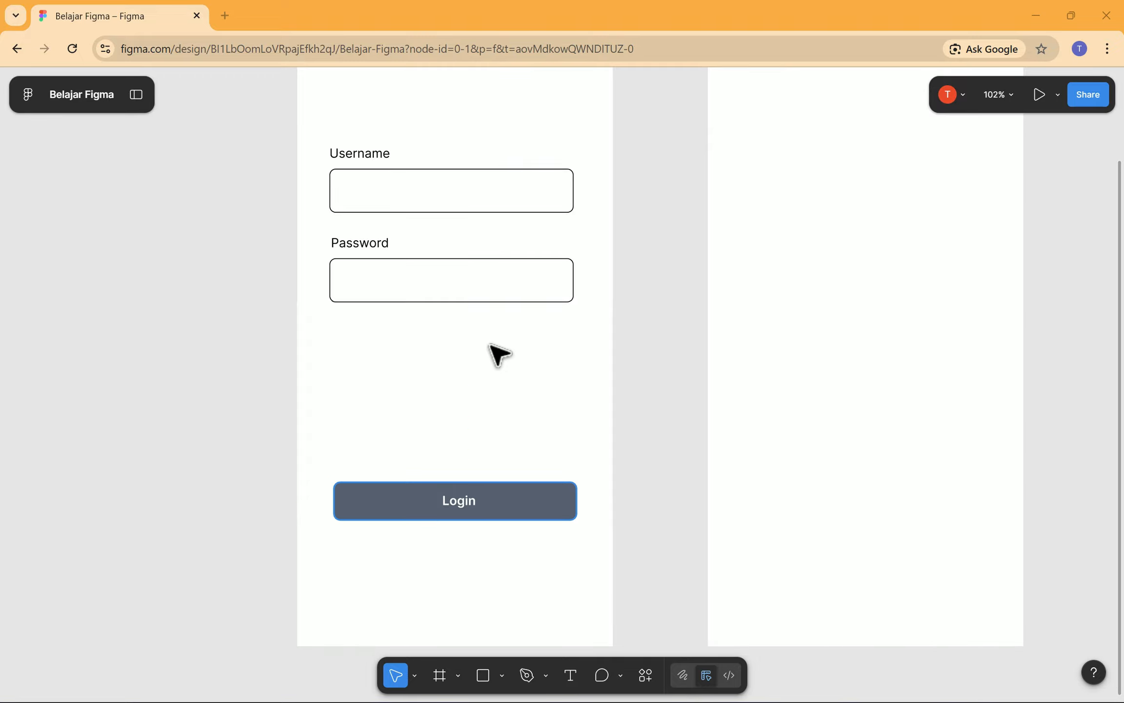
# Draw an ellipse about 42 by 39 in the upper-left area of the Login frame, above the Username label.
pyautogui.click(620, 675)
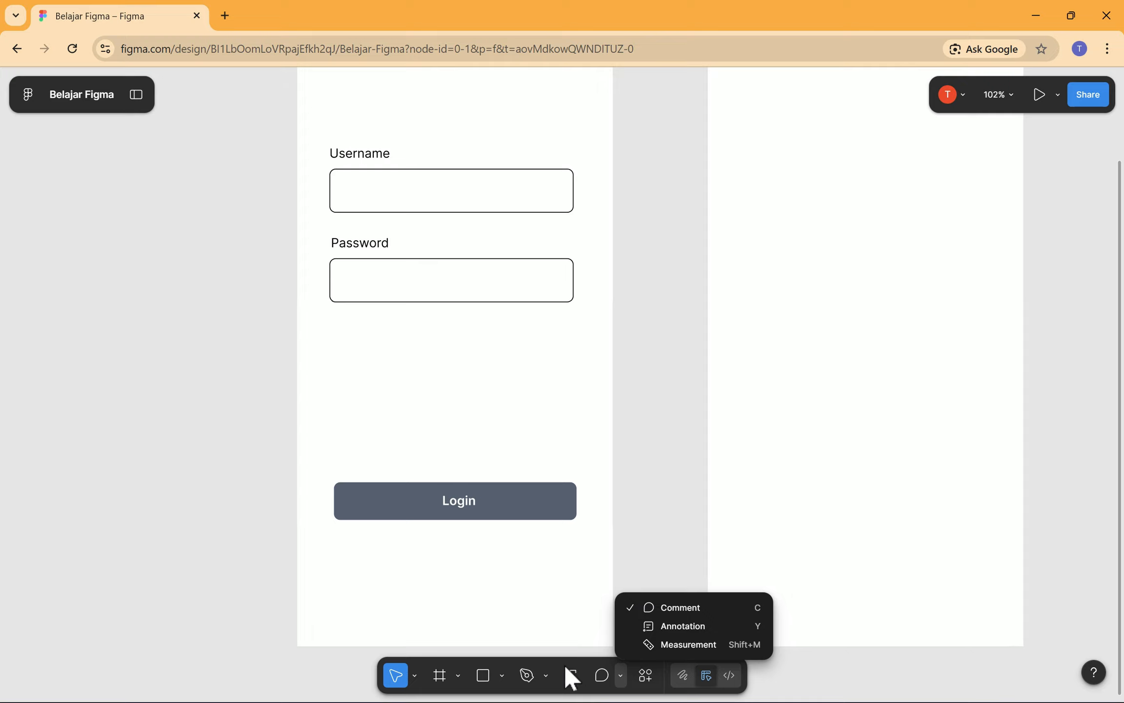
pyautogui.click(502, 678)
pyautogui.click(501, 677)
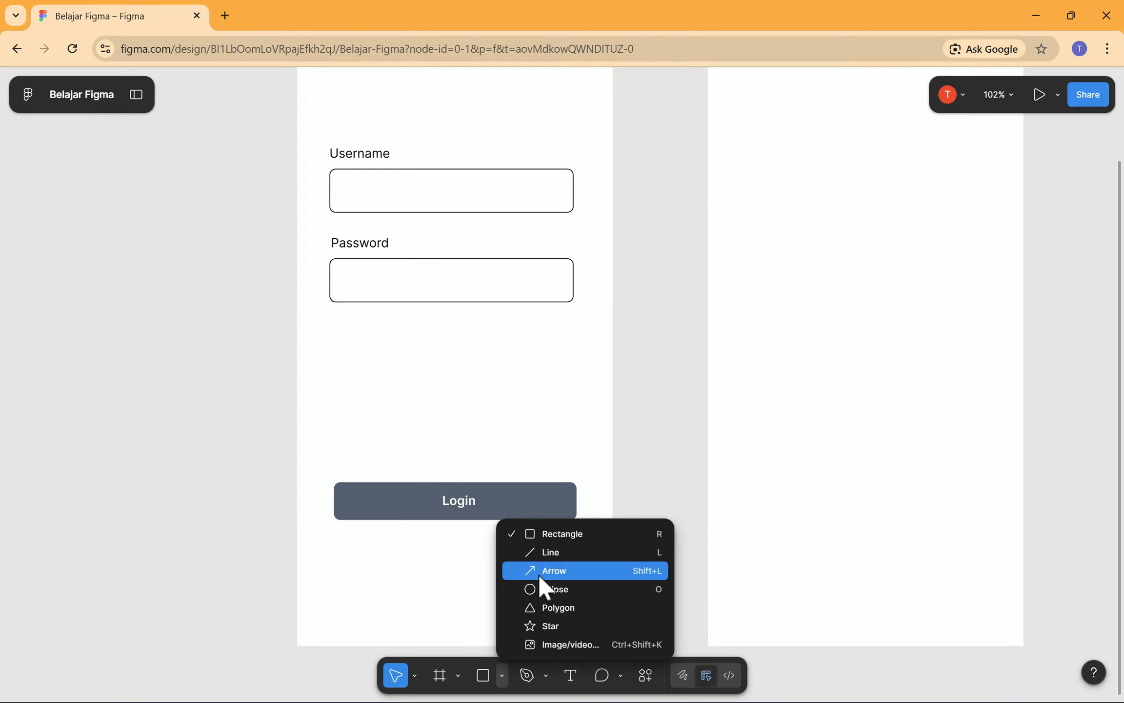
pyautogui.click(567, 590)
pyautogui.scroll(3, 345, 123)
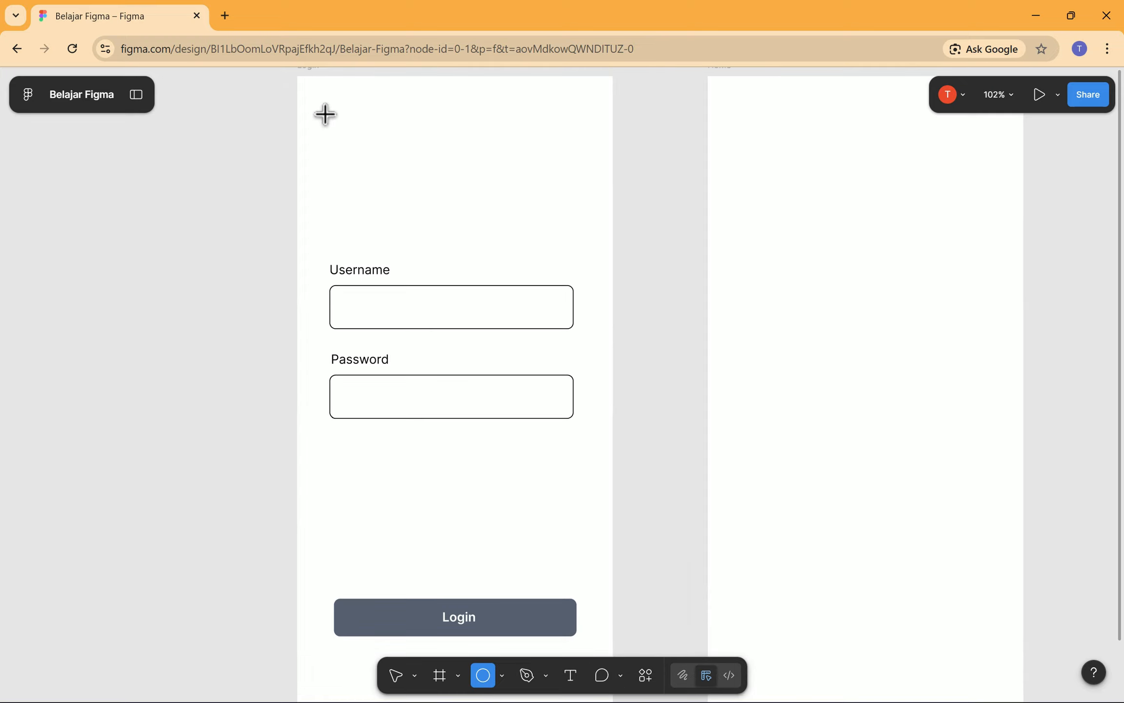
pyautogui.moveTo(326, 113); pyautogui.dragTo(352, 143)
# Set the ellipse's width and height to 40 so it forms a circle.
pyautogui.press('Tab')
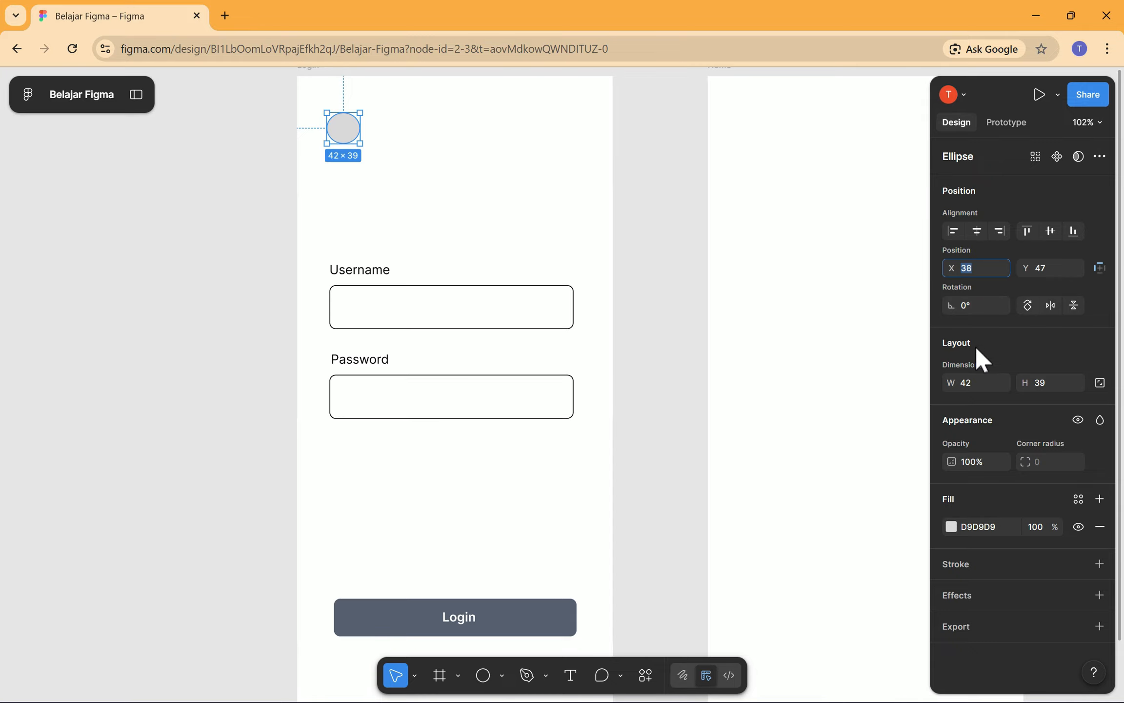
pyautogui.write('40')
pyautogui.press('Tab')
pyautogui.write('410')
pyautogui.press('Return')
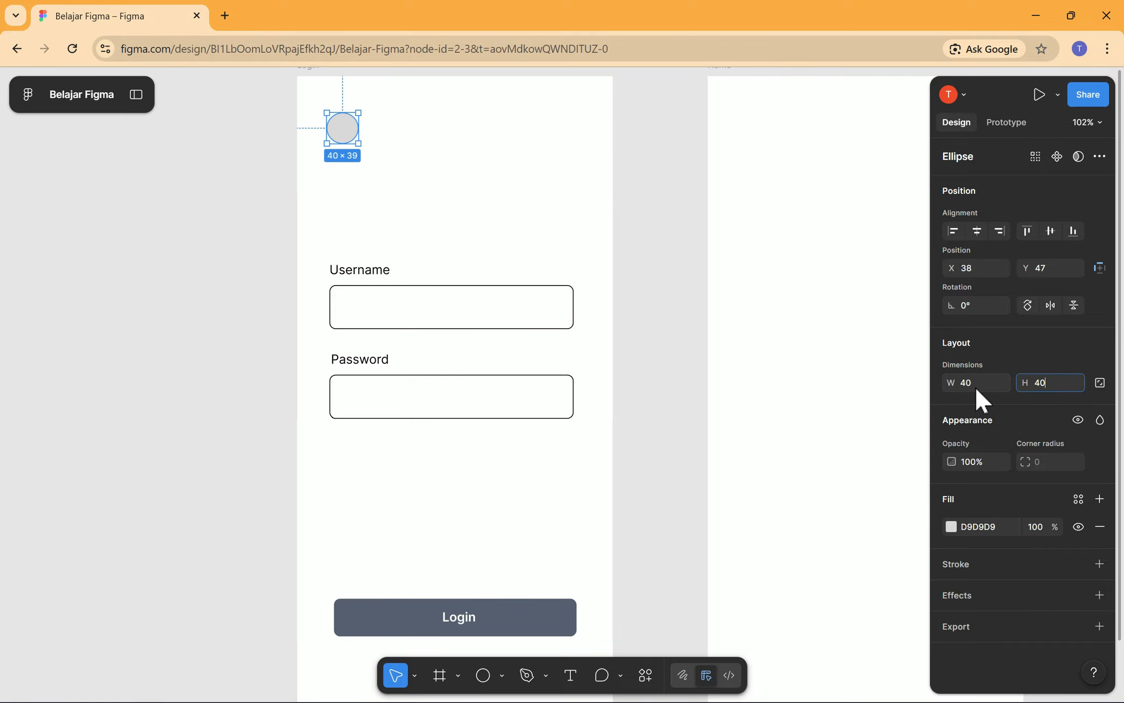
pyautogui.click(436, 183)
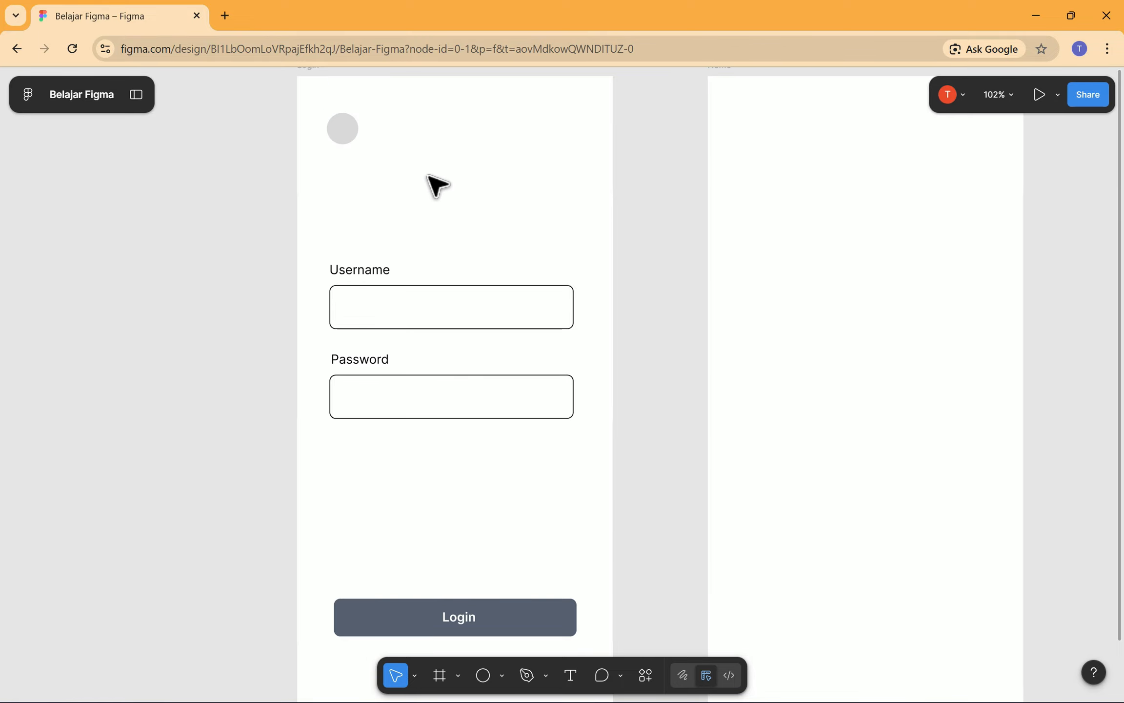
# Try a lighter grey E5E5E5 fill on the circle and set it back to D9D9D9.
pyautogui.click(327, 126)
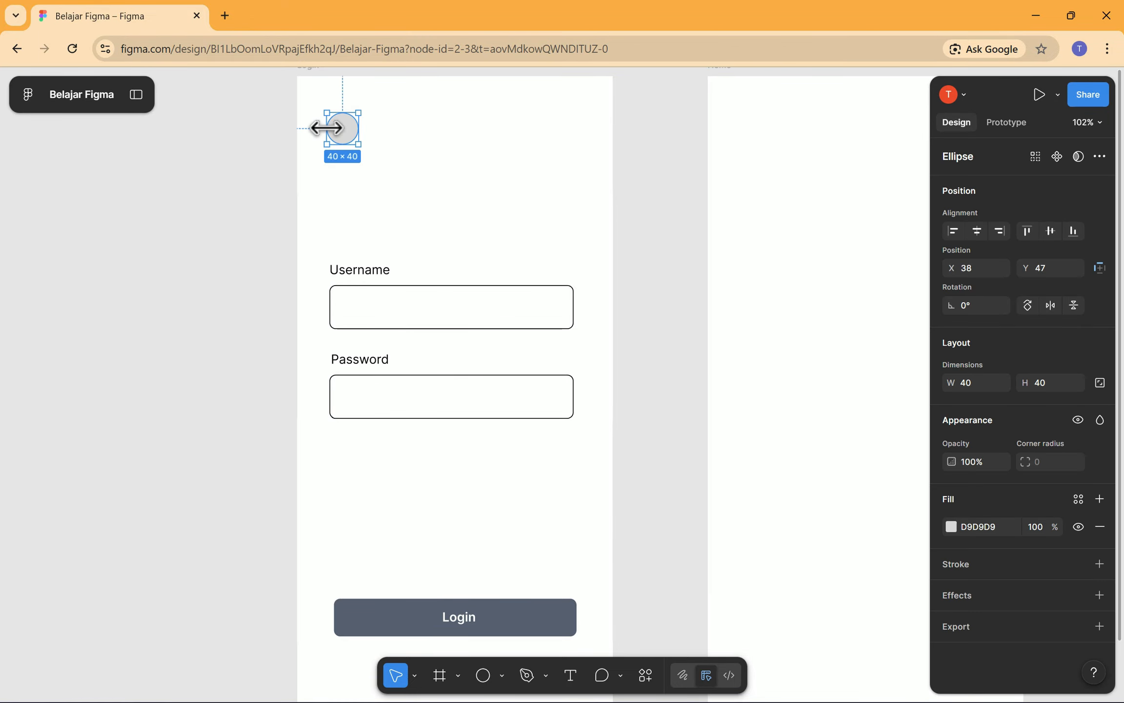
pyautogui.click(957, 529)
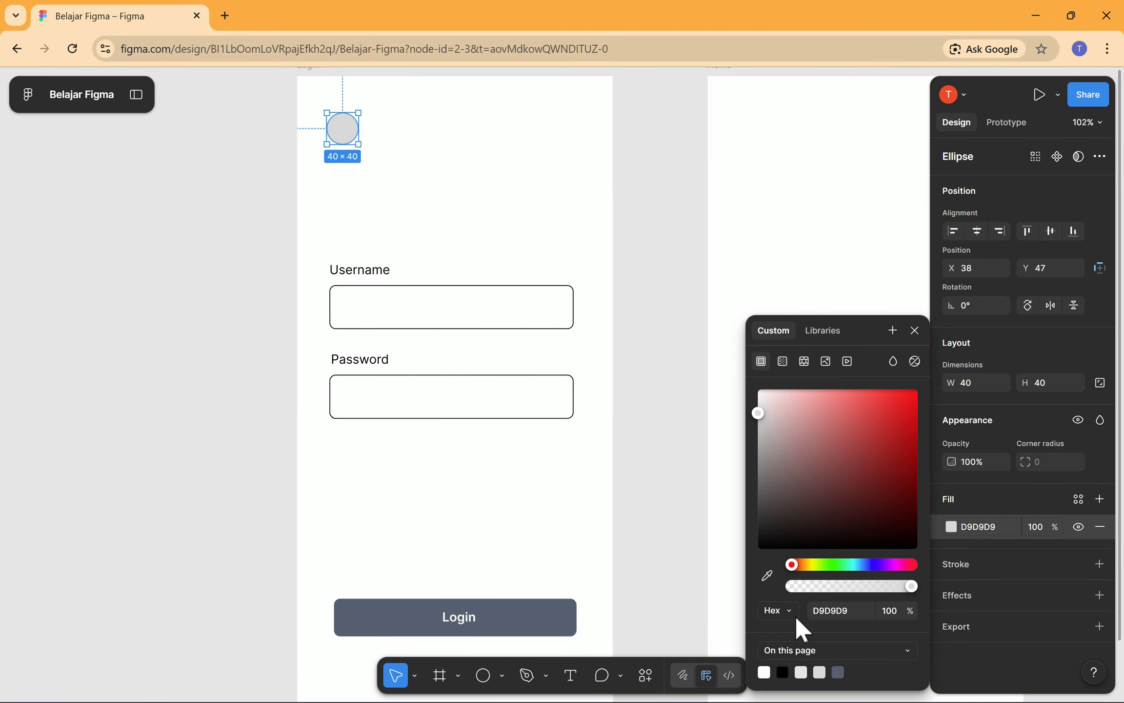
pyautogui.click(802, 673)
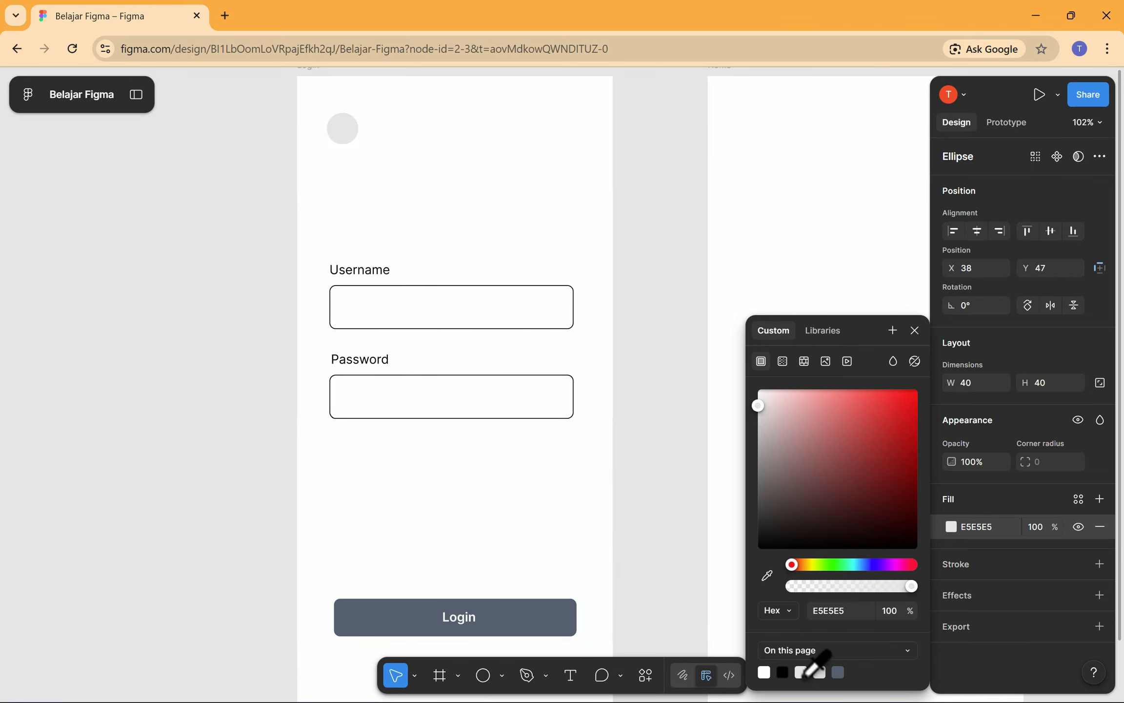
pyautogui.click(820, 672)
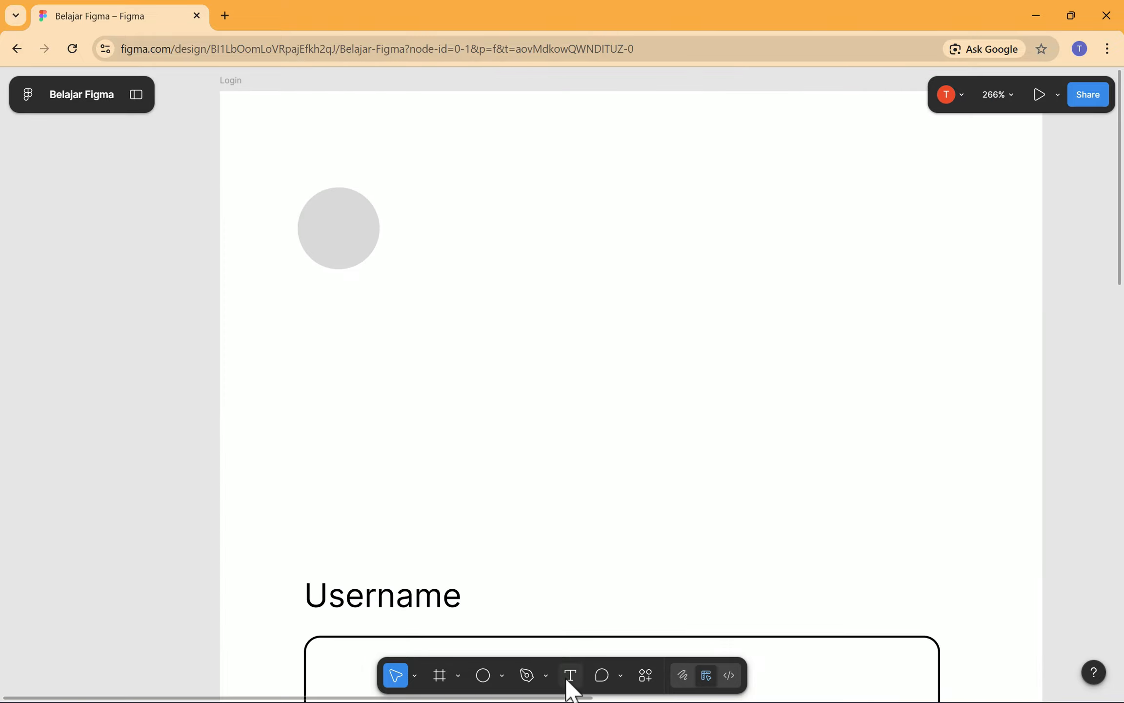
# Draw a left-pointing arrow inside the grey circle as a back icon.
pyautogui.click(503, 687)
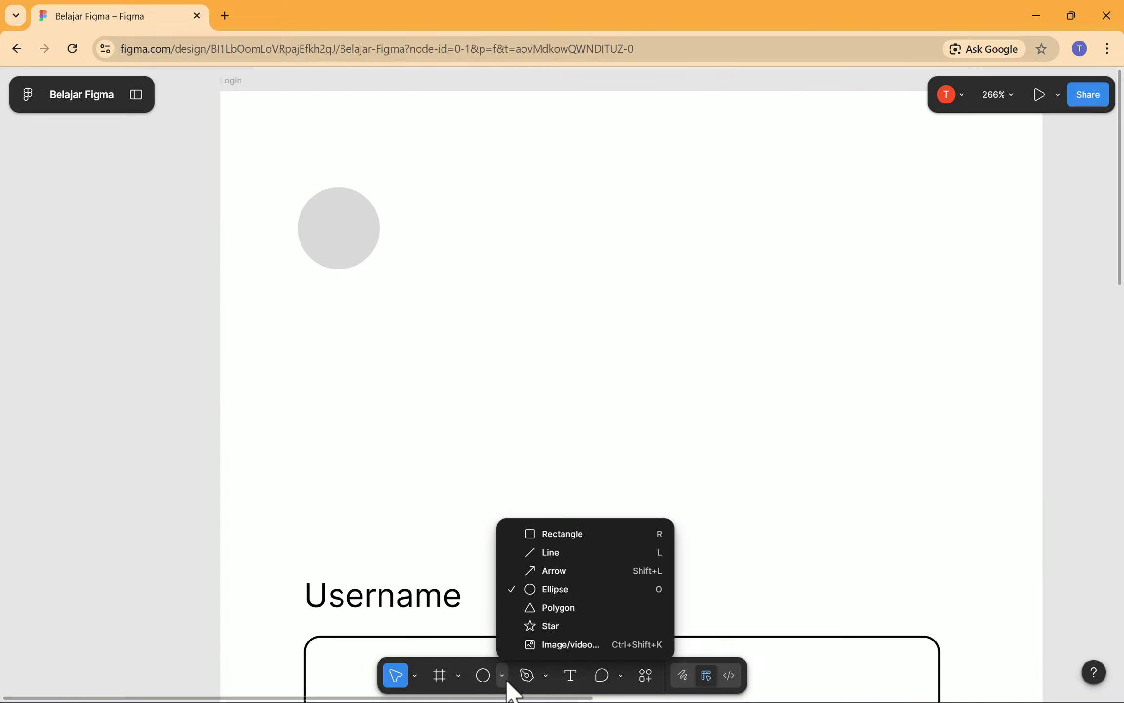
pyautogui.click(561, 575)
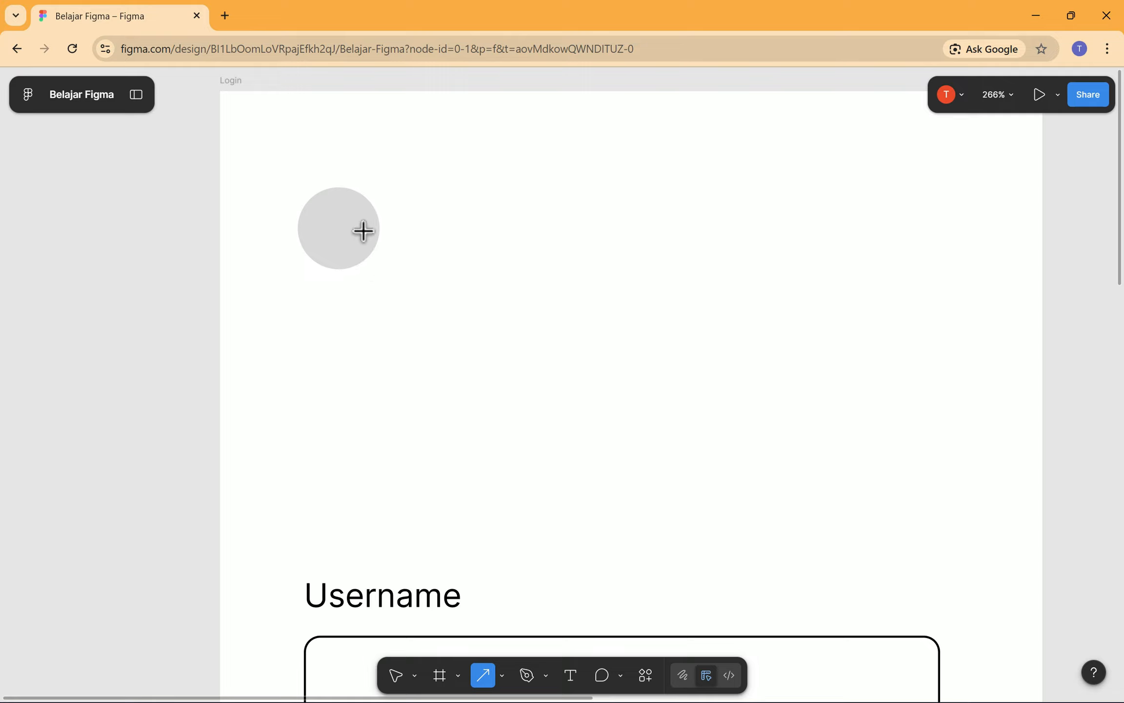
pyautogui.moveTo(373, 218); pyautogui.dragTo(320, 230)
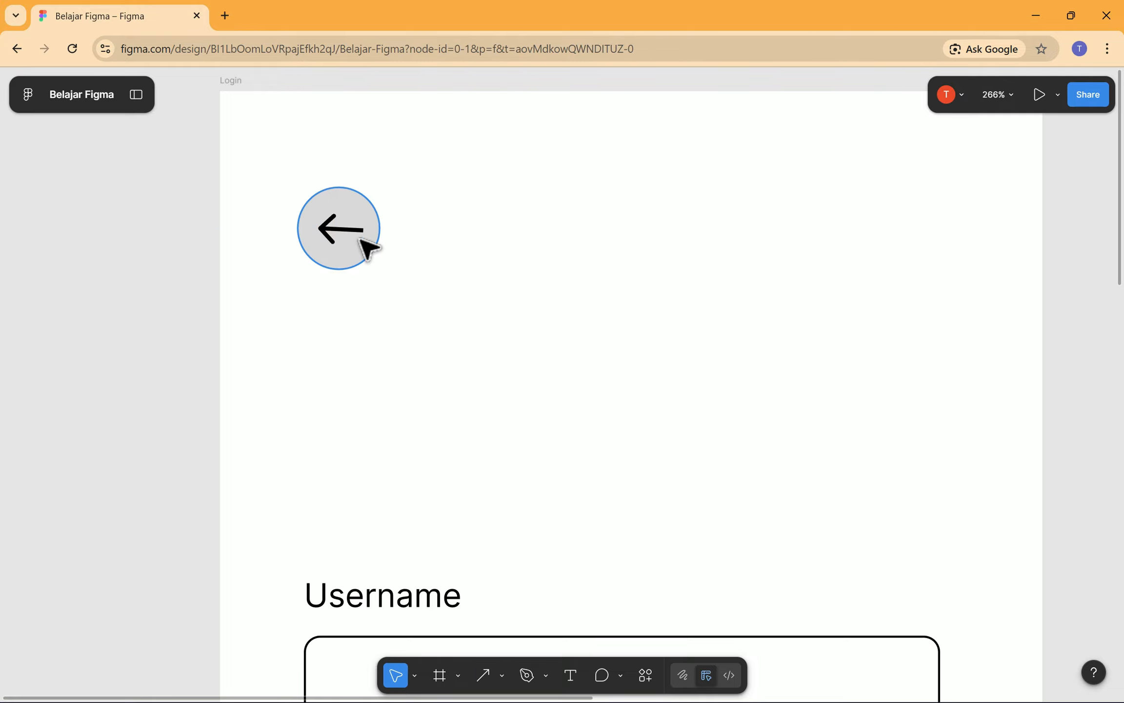
# Straighten the back arrow to horizontal and centre it in the grey circle.
pyautogui.click(366, 239)
pyautogui.click(361, 230)
pyautogui.click(354, 222)
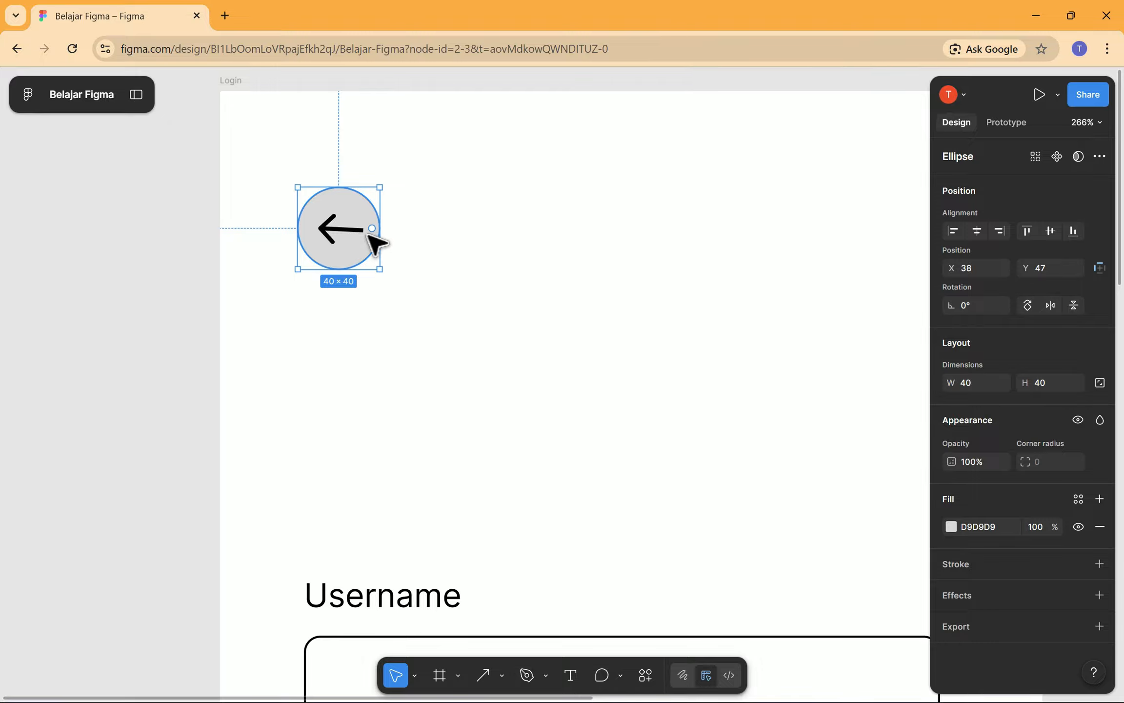
pyautogui.click(372, 229)
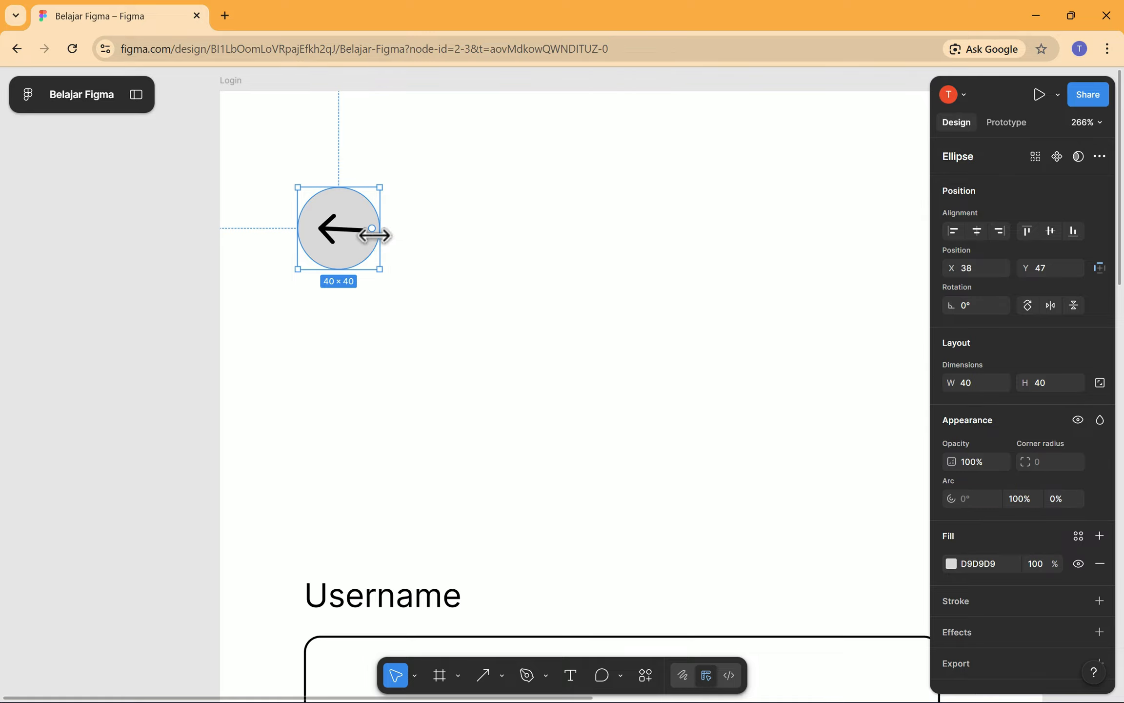
pyautogui.click(357, 227)
pyautogui.click(447, 254)
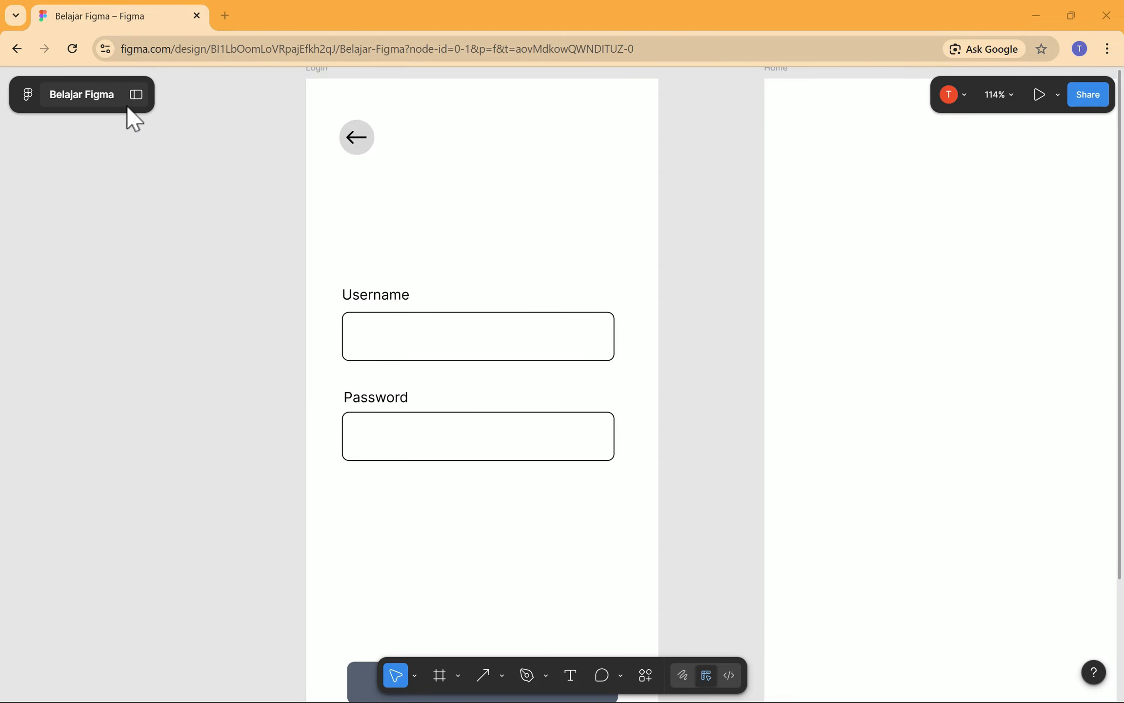
# Show the layer list and wrap the Username label and its input rectangle together in a frame.
pyautogui.click(142, 100)
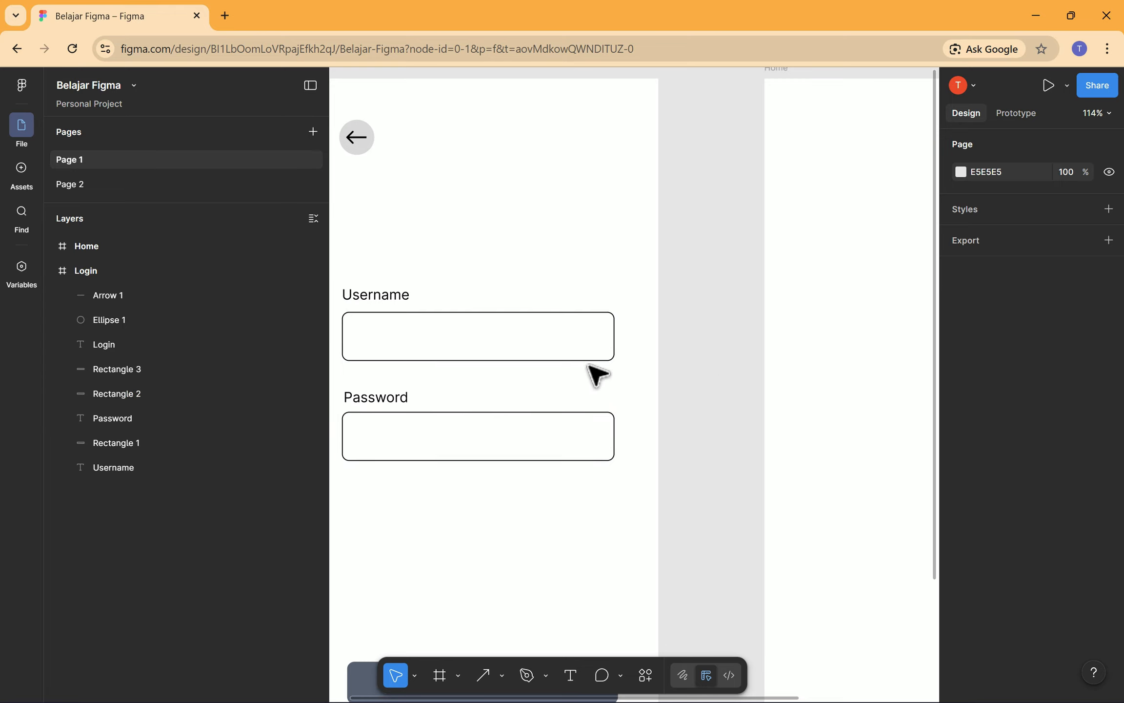
pyautogui.press('h')
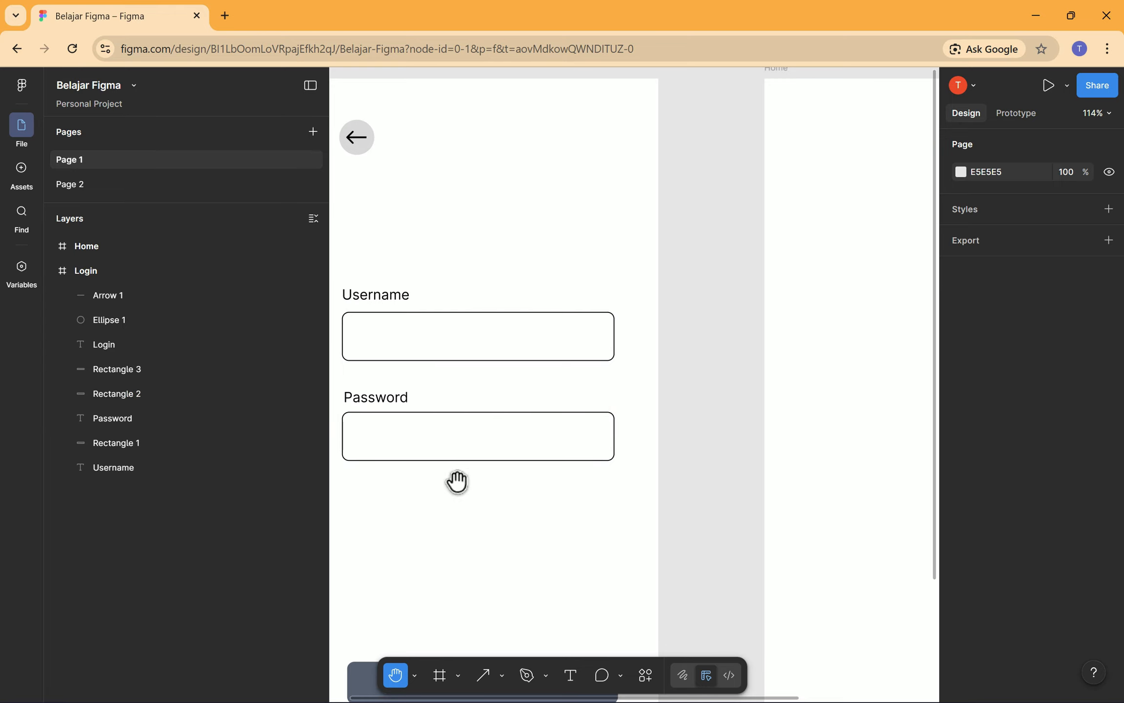
pyautogui.moveTo(457, 480); pyautogui.dragTo(565, 453)
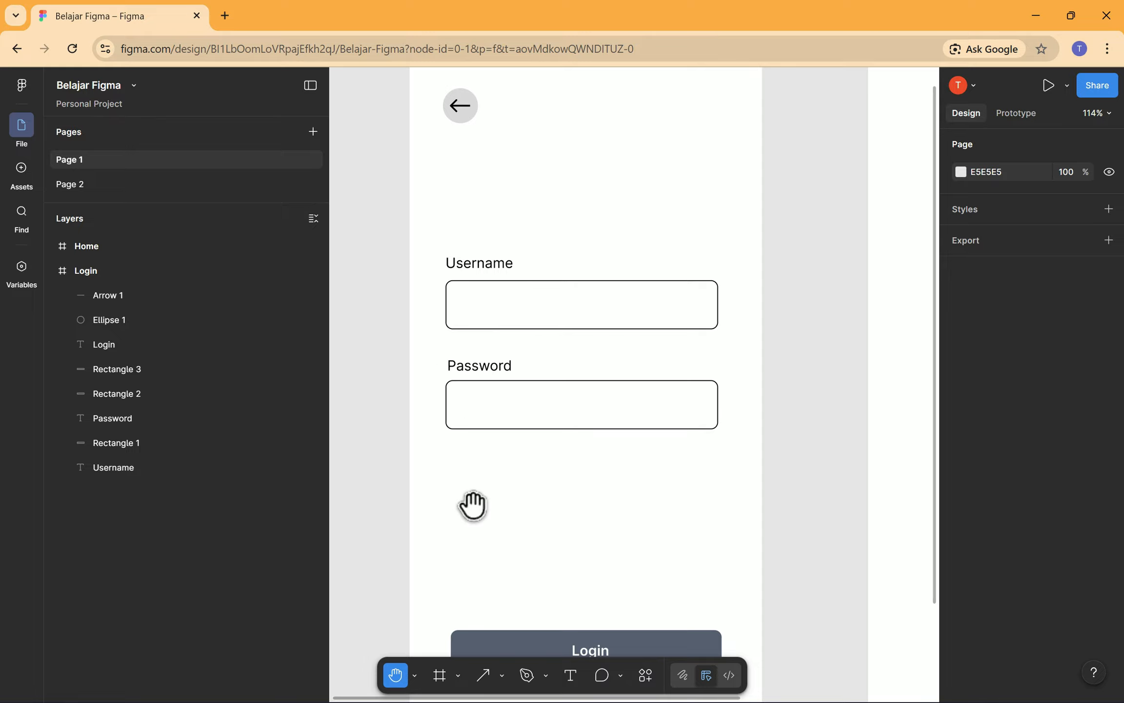
pyautogui.press('v')
pyautogui.click(480, 274)
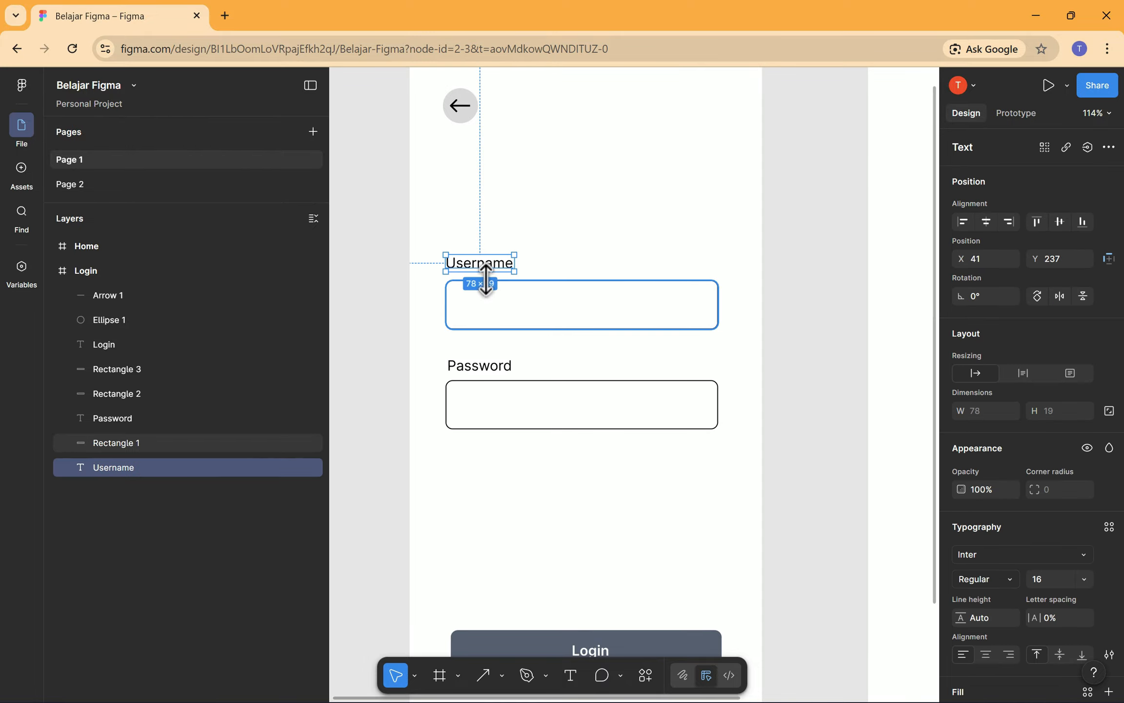
pyautogui.click(460, 303)
pyautogui.click(463, 267)
pyautogui.keyDown('shift'); pyautogui.click(466, 311); pyautogui.keyUp('shift')
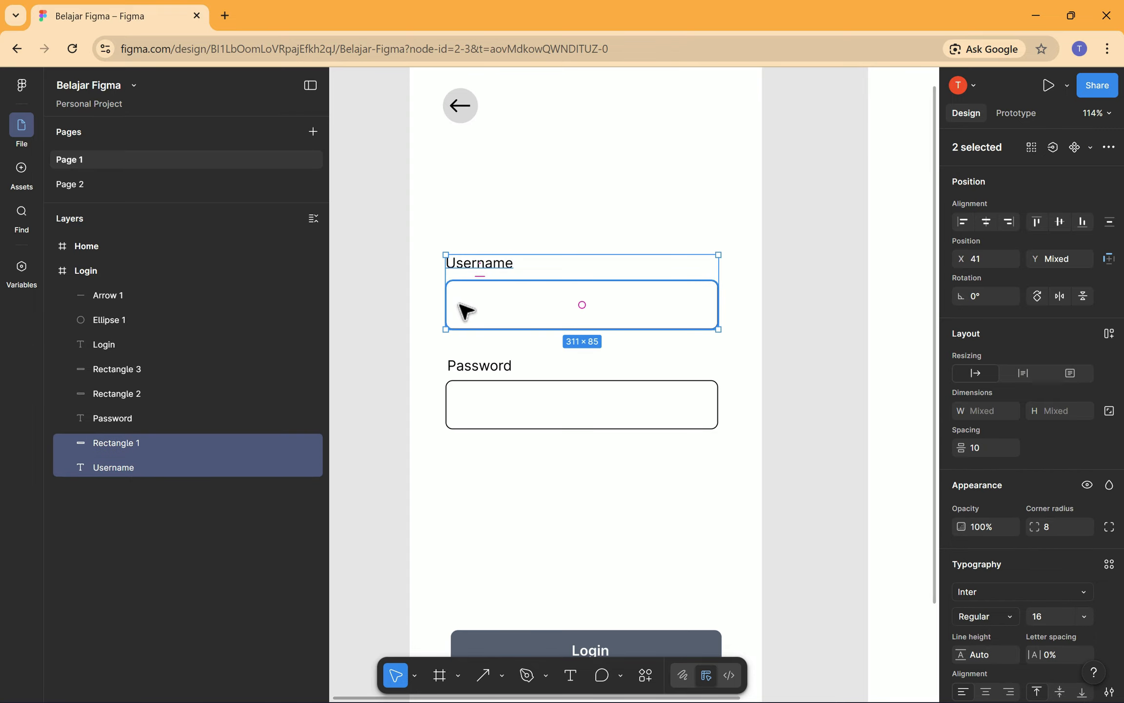
pyautogui.rightClick(466, 310)
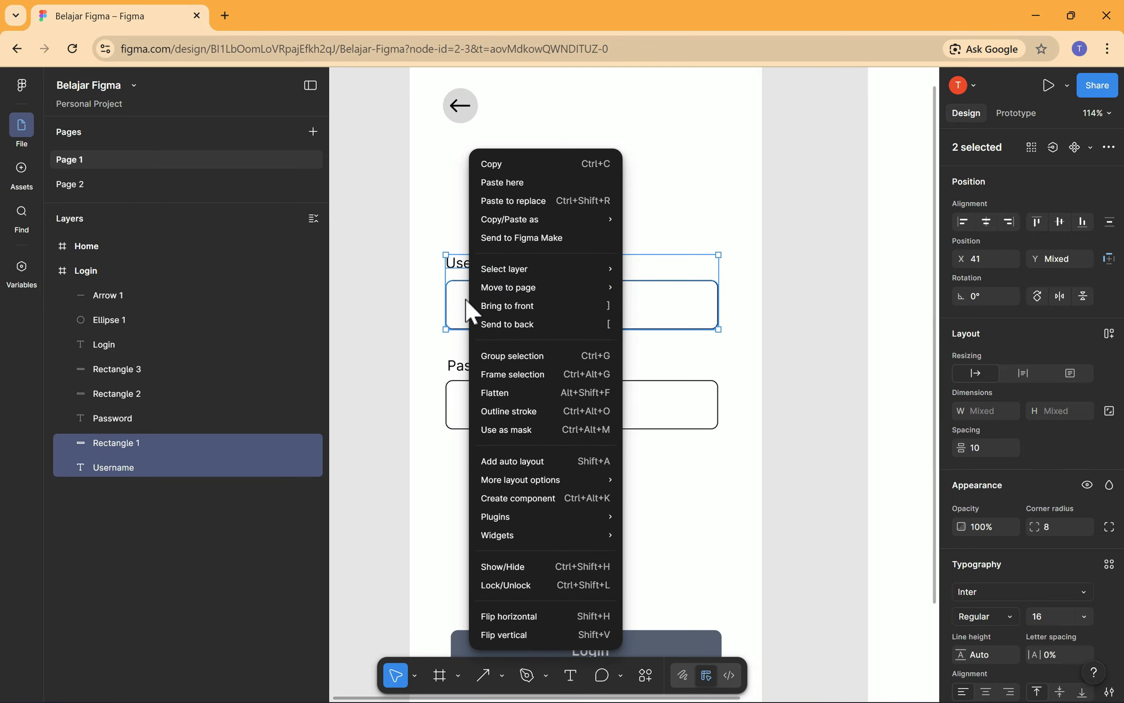
pyautogui.click(531, 373)
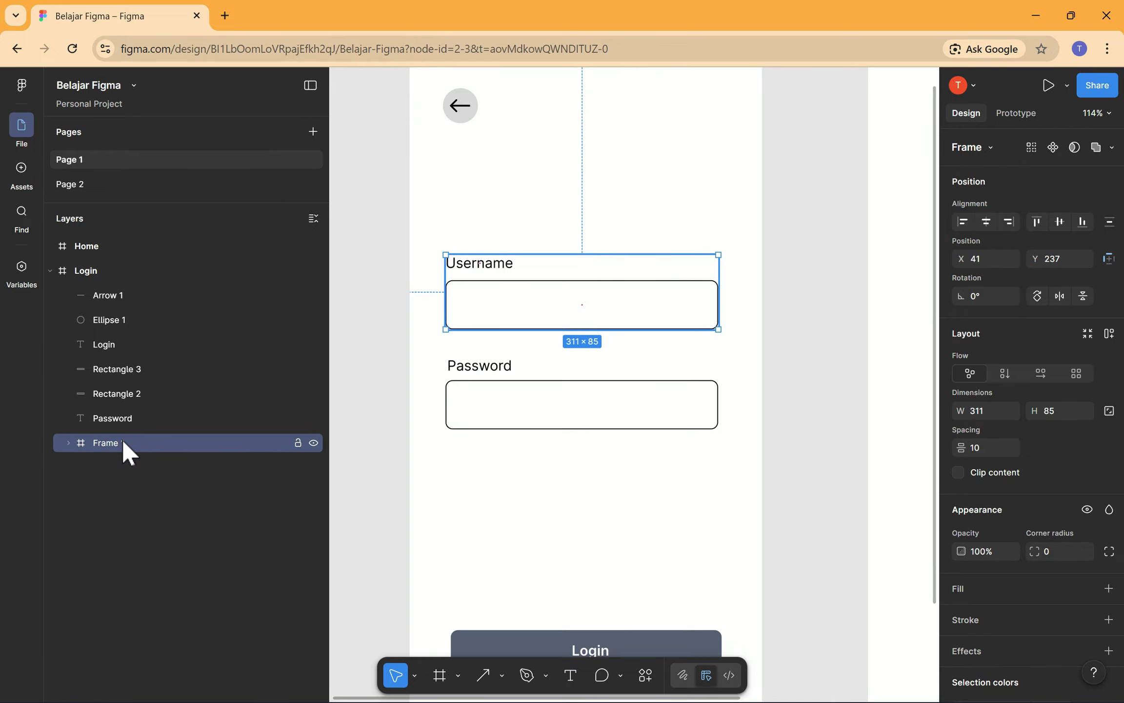
# Rename the new frame around the Username label and input as "Username".
pyautogui.doubleClick(123, 441)
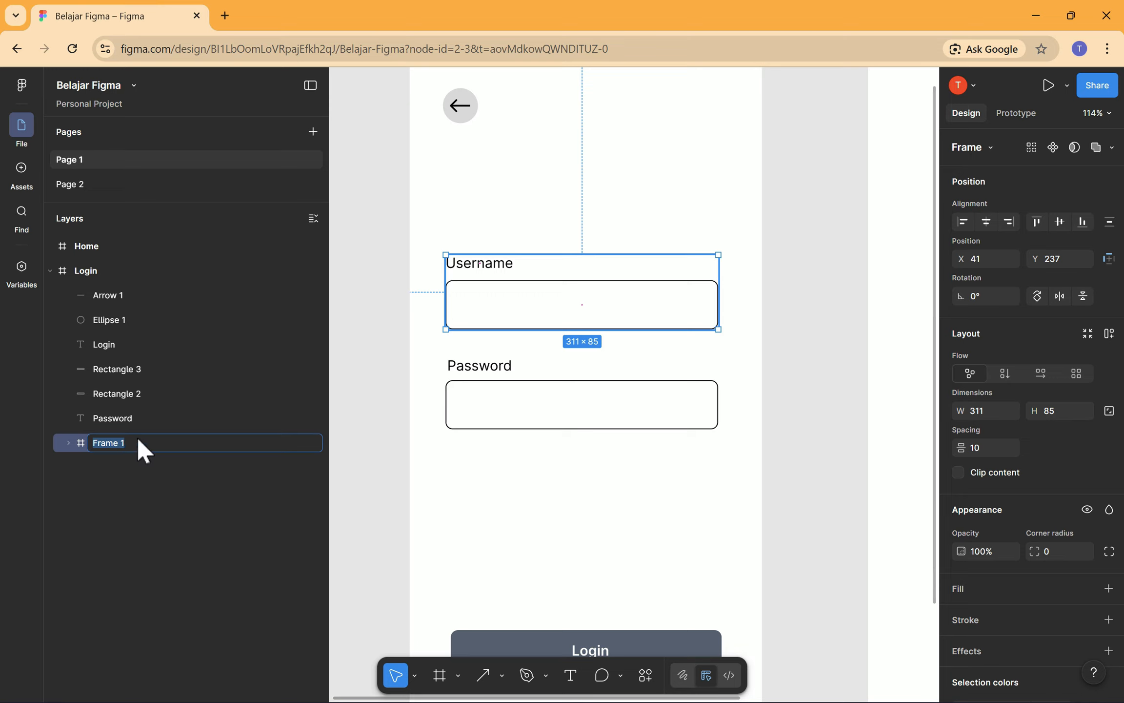
pyautogui.write('Usern')
pyautogui.press('Return')
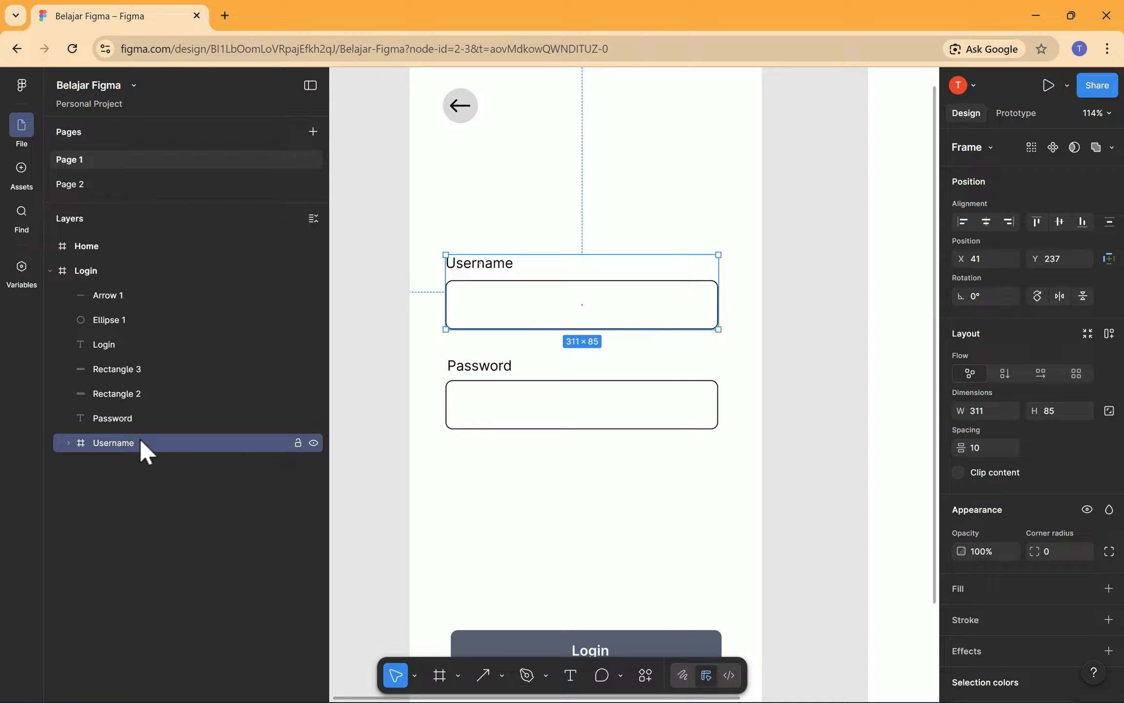
# Wrap the Password label and its input rectangle together in a frame and rename that frame "Password".
pyautogui.click(483, 413)
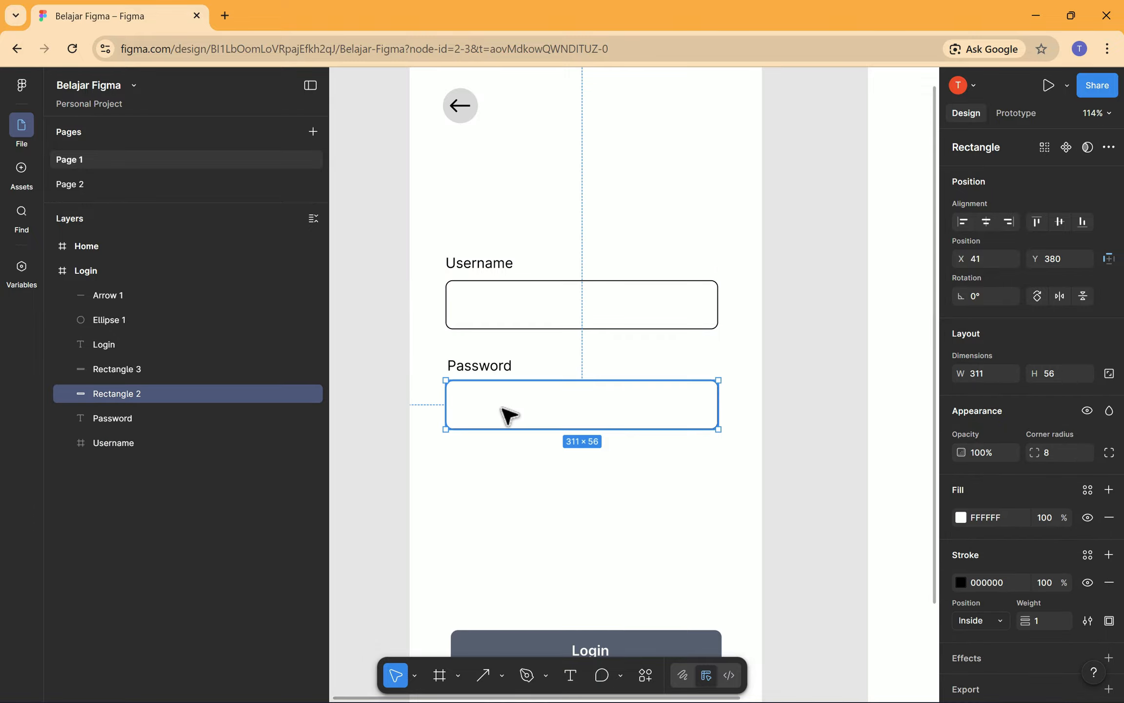
pyautogui.keyDown('shift'); pyautogui.click(491, 367); pyautogui.keyUp('shift')
pyautogui.rightClick(499, 379)
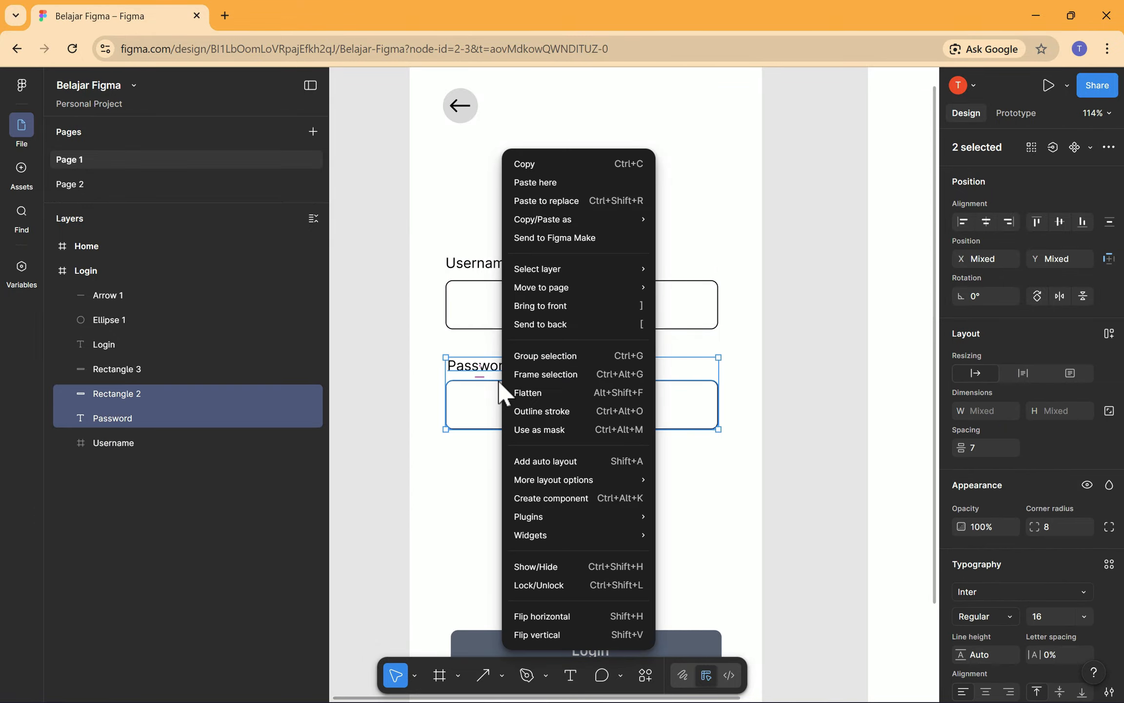
pyautogui.click(528, 371)
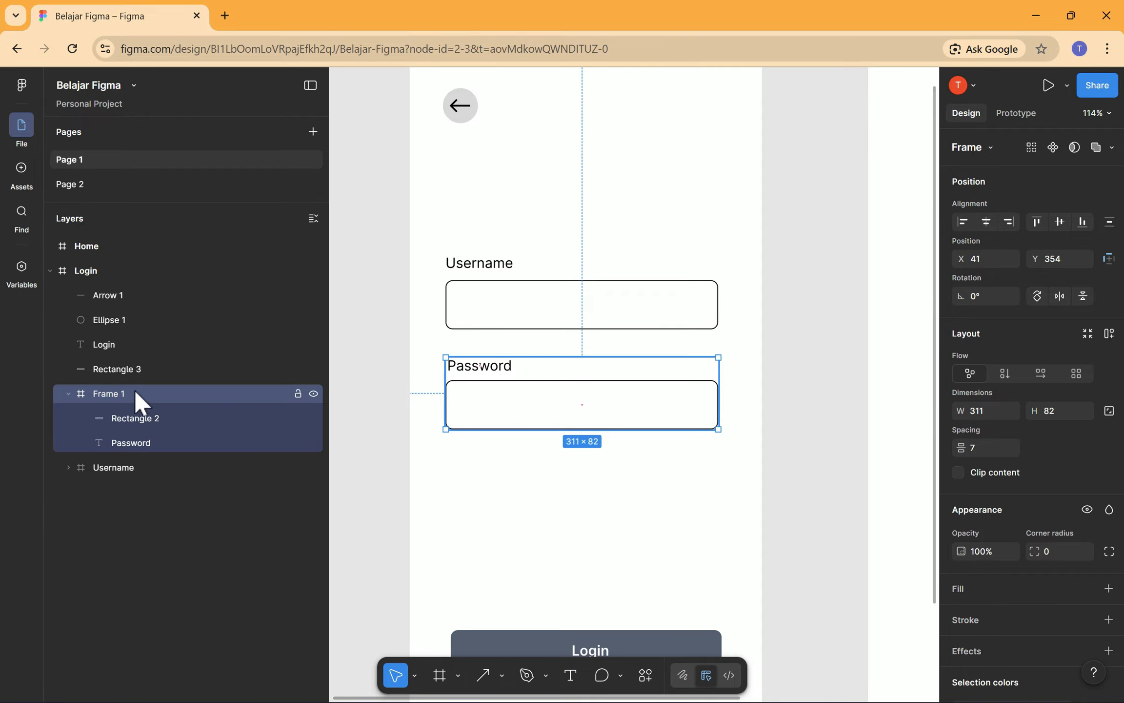
pyautogui.doubleClick(121, 394)
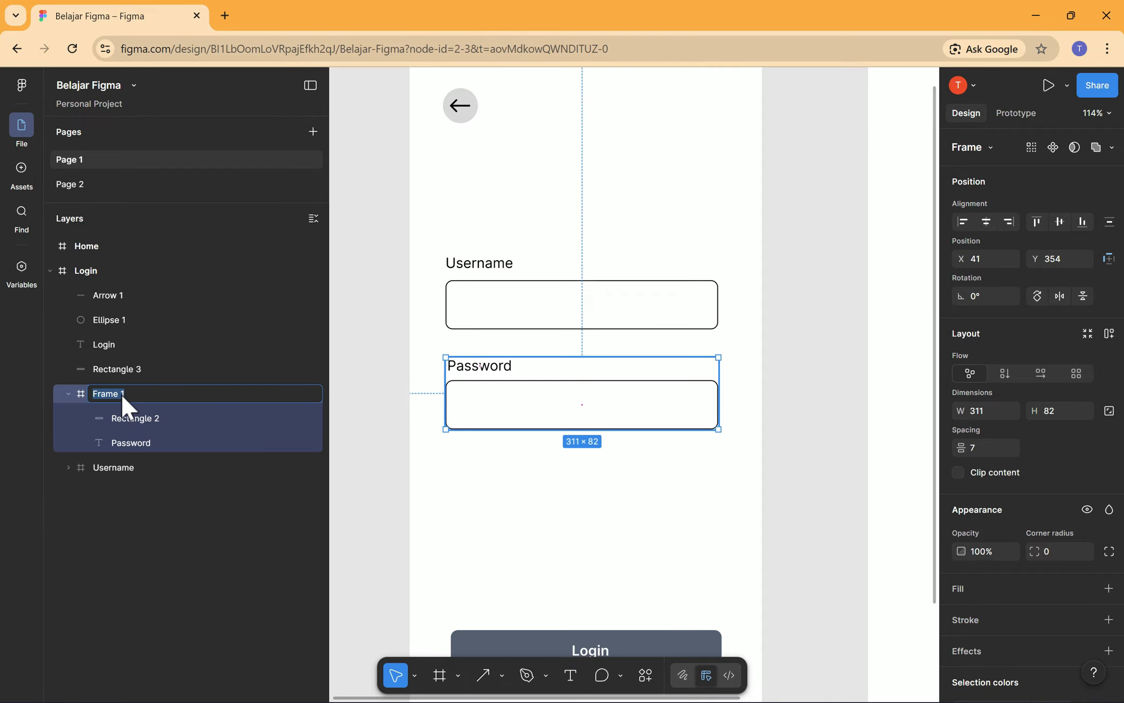
pyautogui.write('Password')
pyautogui.press('Return')
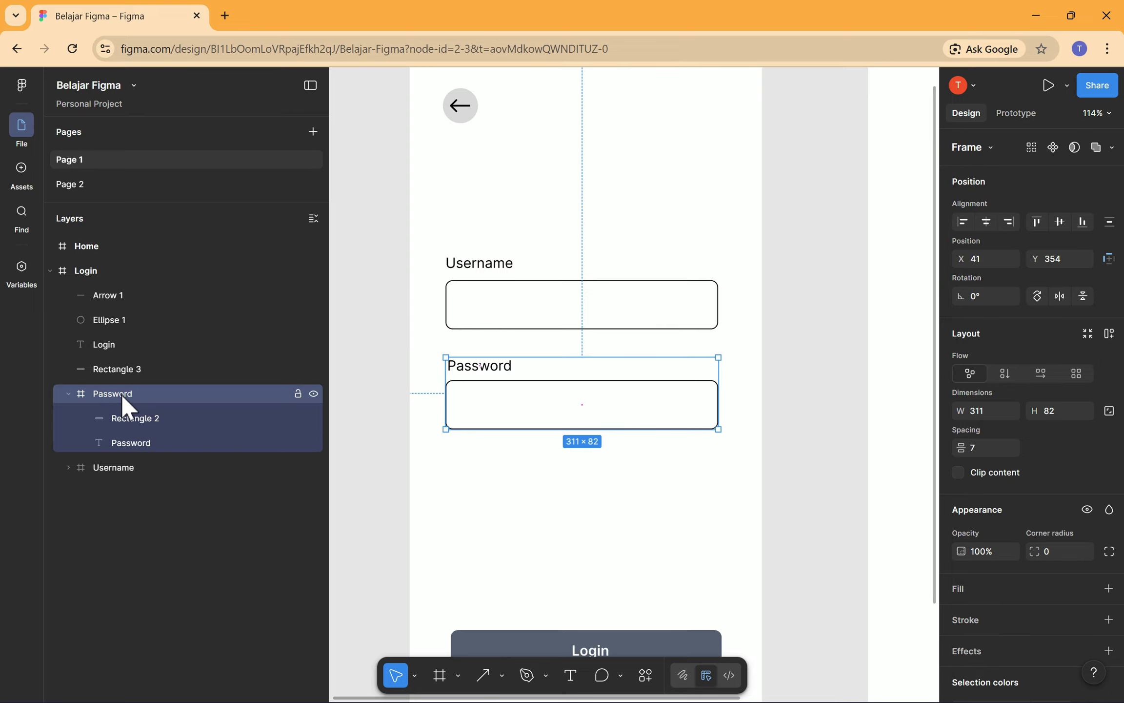
# Wrap the back arrow and its grey circle together in a frame and rename that frame "buttonBack".
pyautogui.click(461, 326)
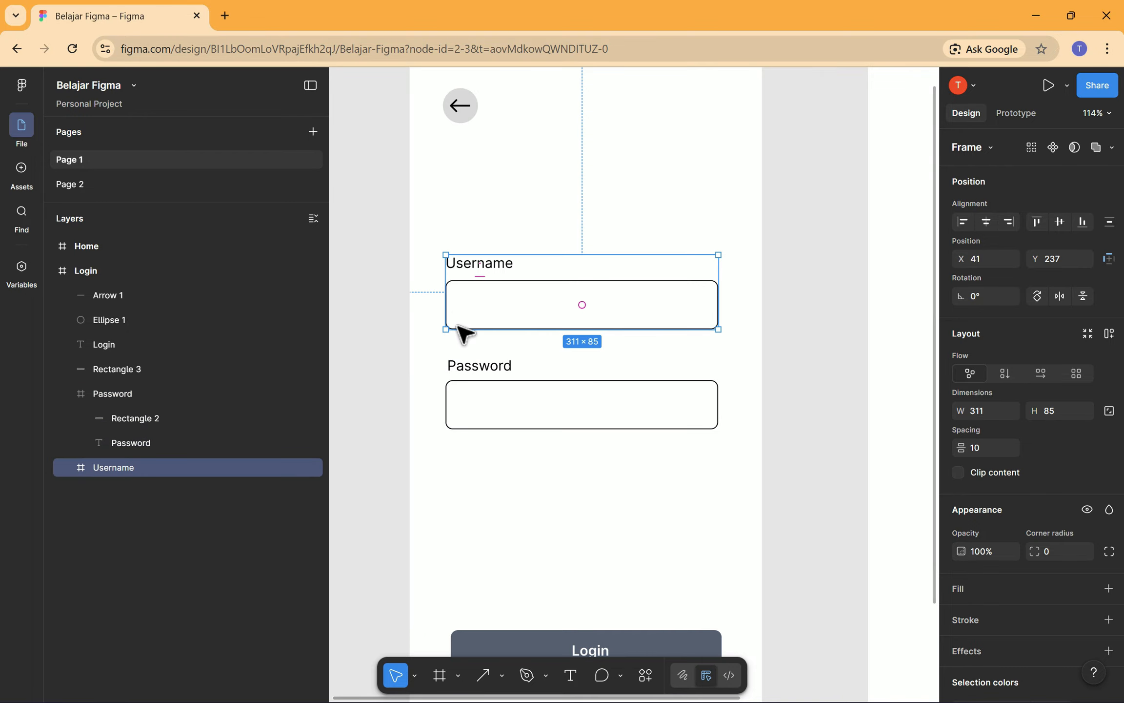
pyautogui.click(494, 391)
pyautogui.click(463, 122)
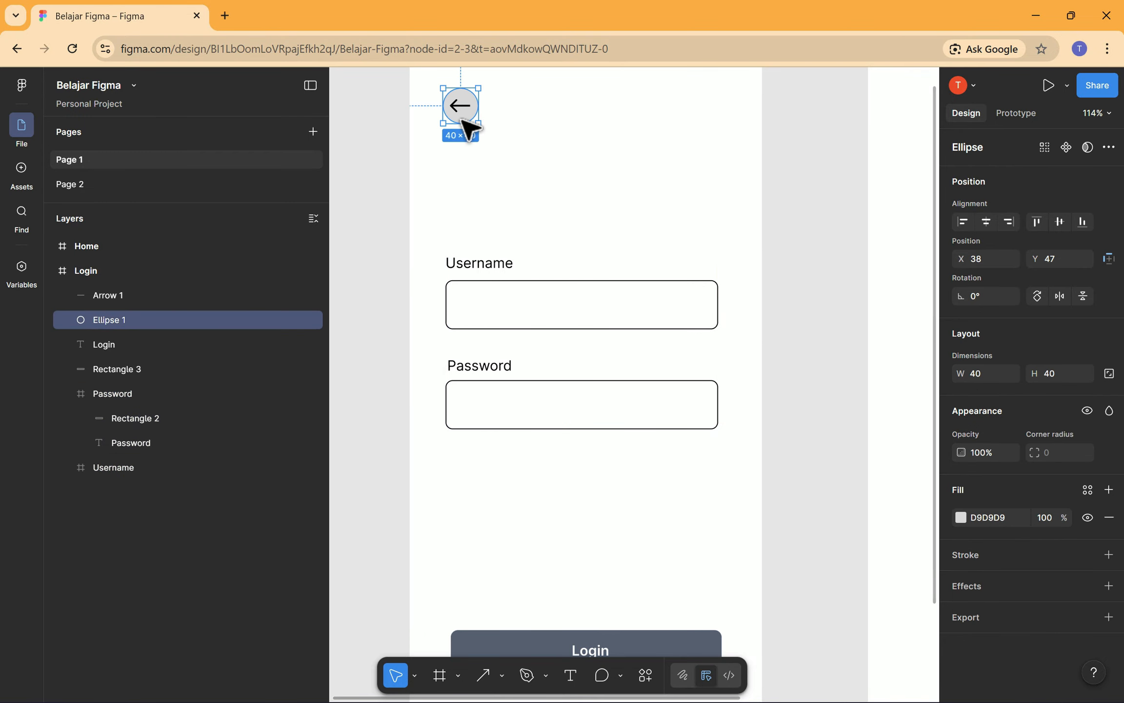
pyautogui.scroll(4, 483, 171)
pyautogui.scroll(5, 476, 306)
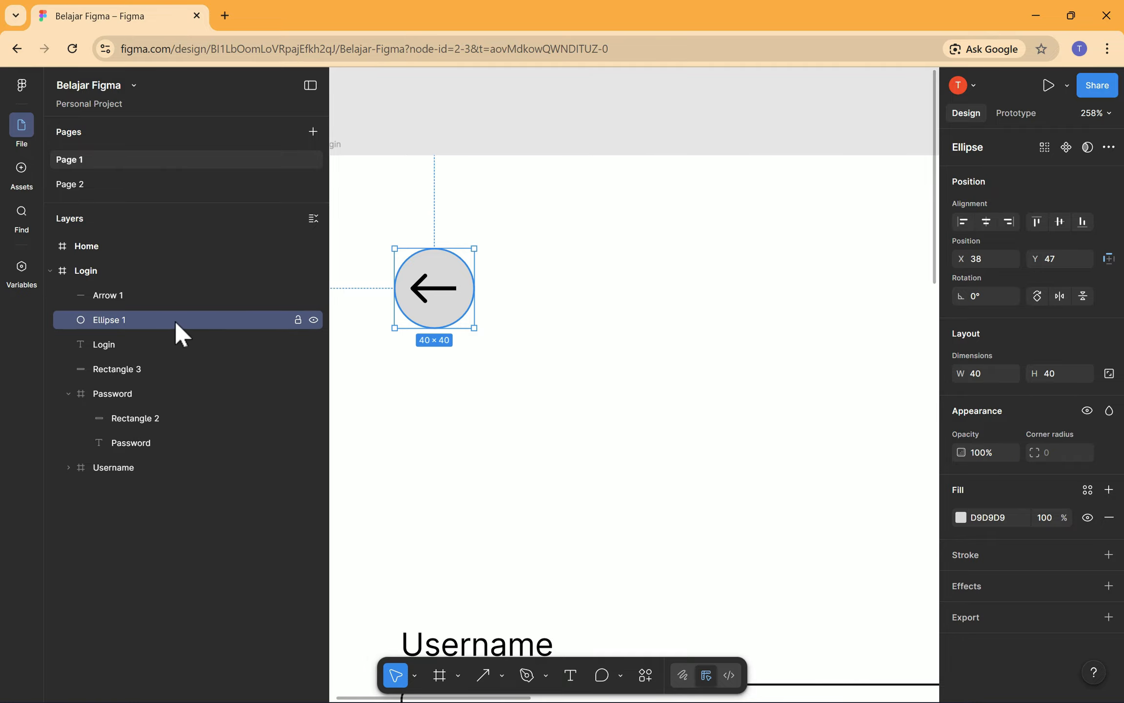
pyautogui.click(156, 296)
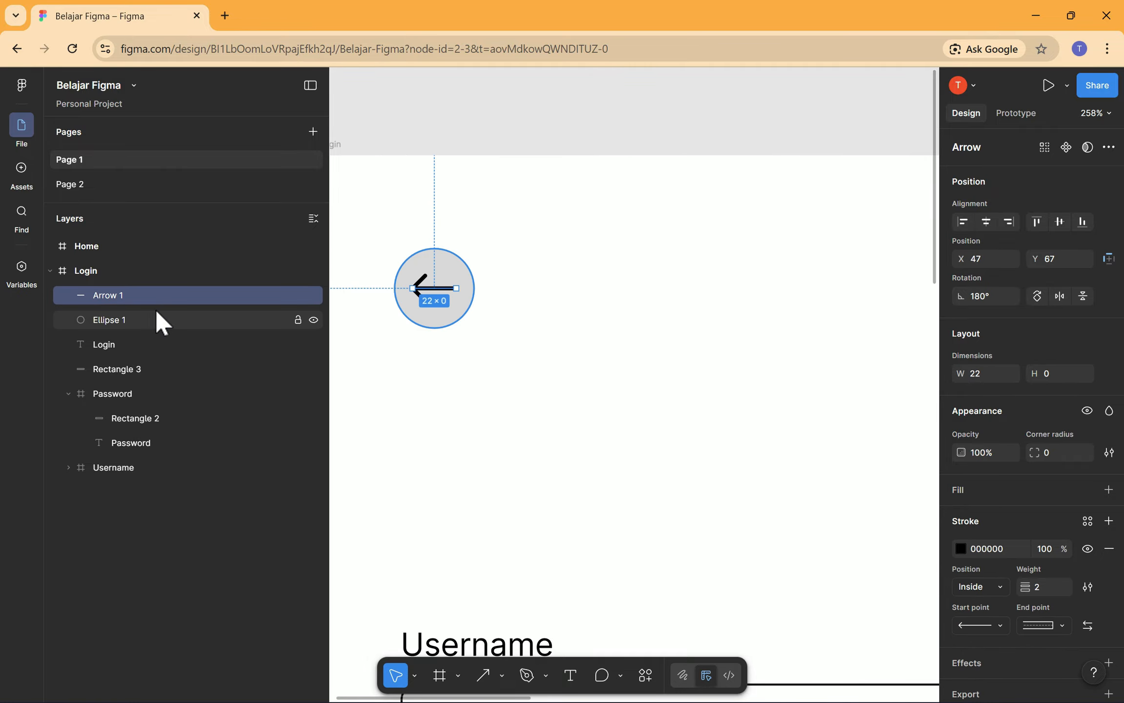
pyautogui.keyDown('shift'); pyautogui.click(154, 317); pyautogui.keyUp('shift')
pyautogui.rightClick(154, 317)
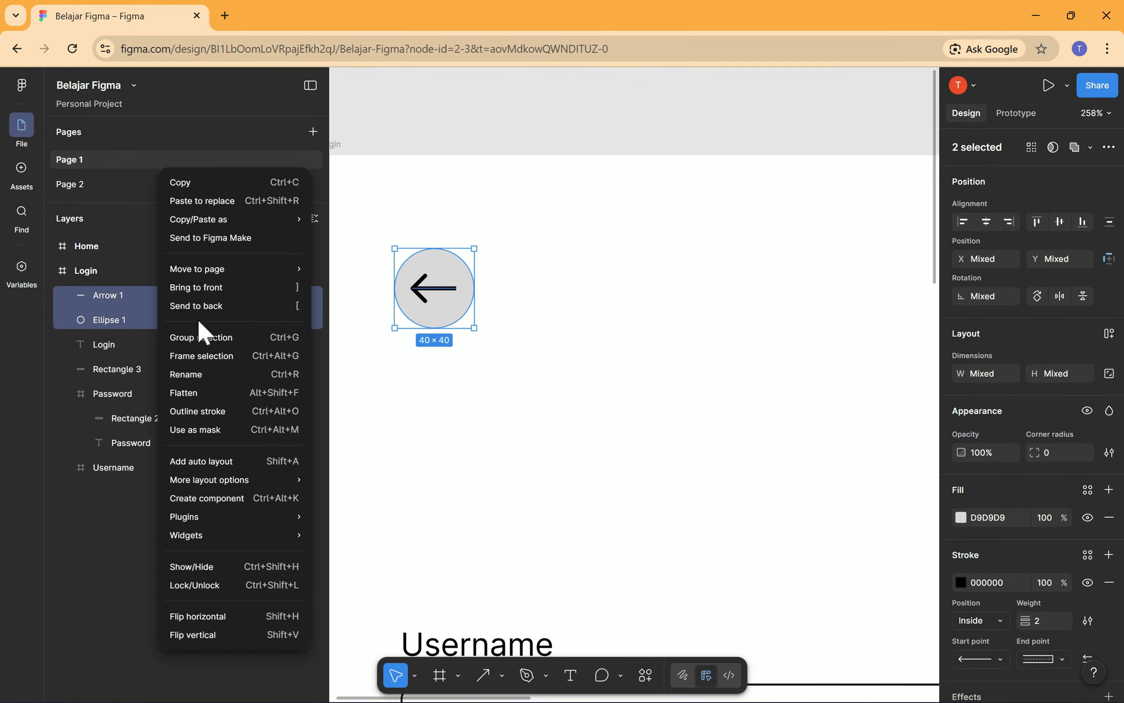
pyautogui.click(214, 357)
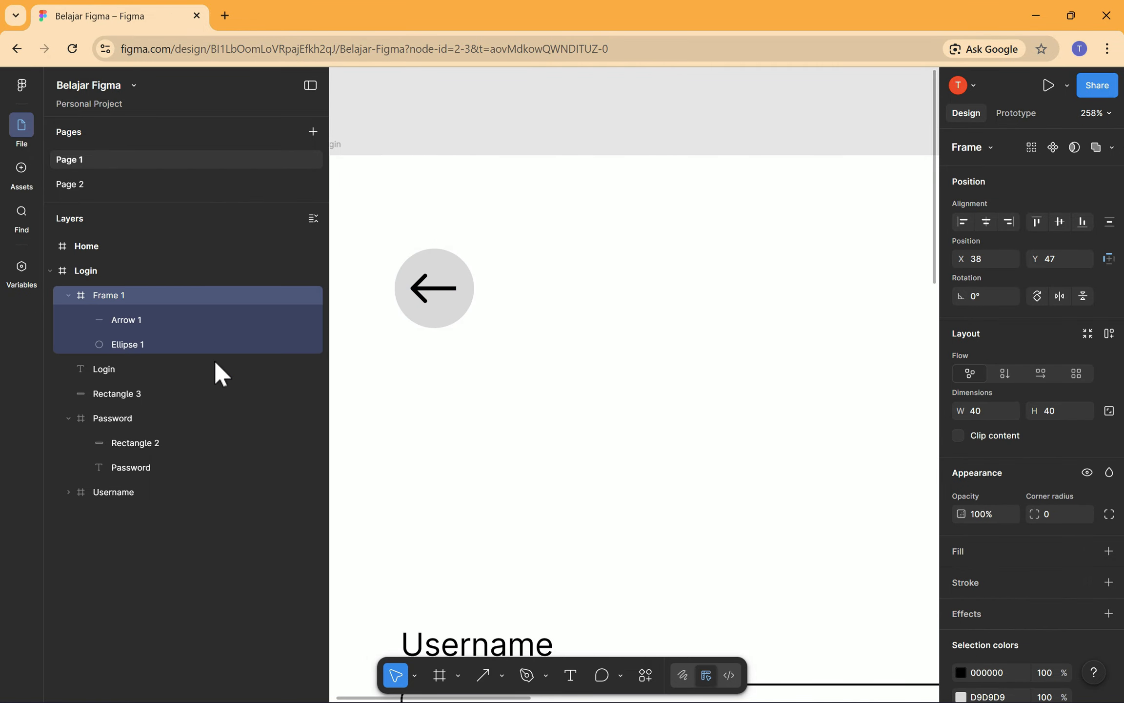
pyautogui.doubleClick(130, 297)
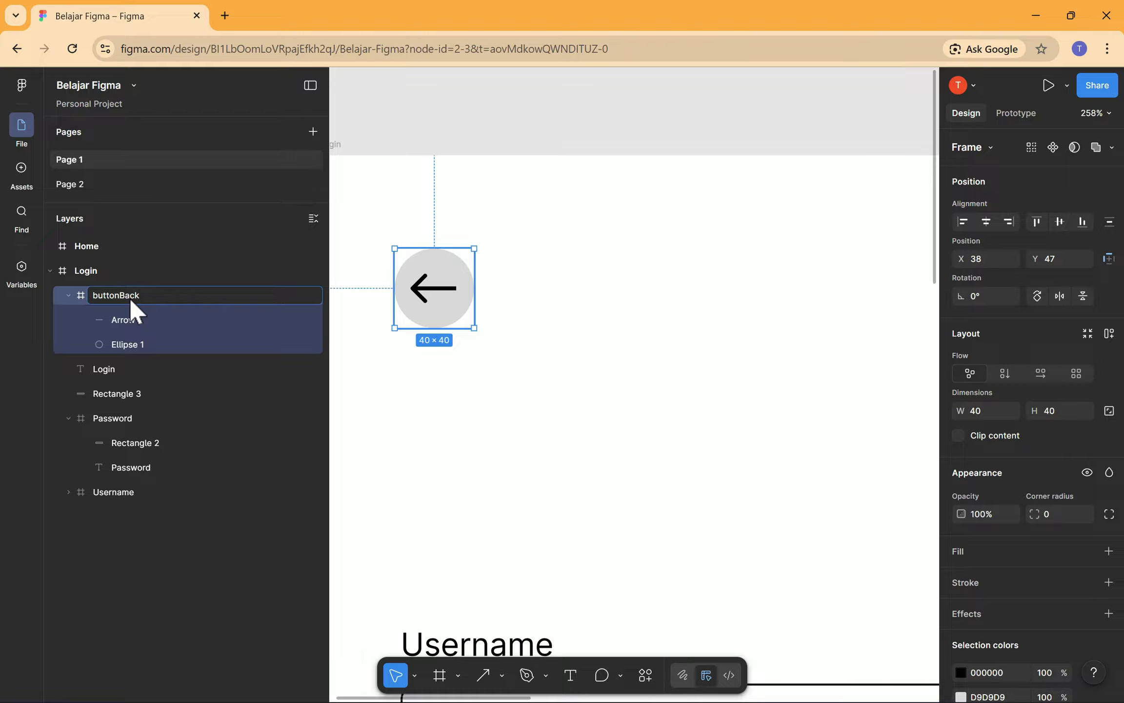
pyautogui.press('Return')
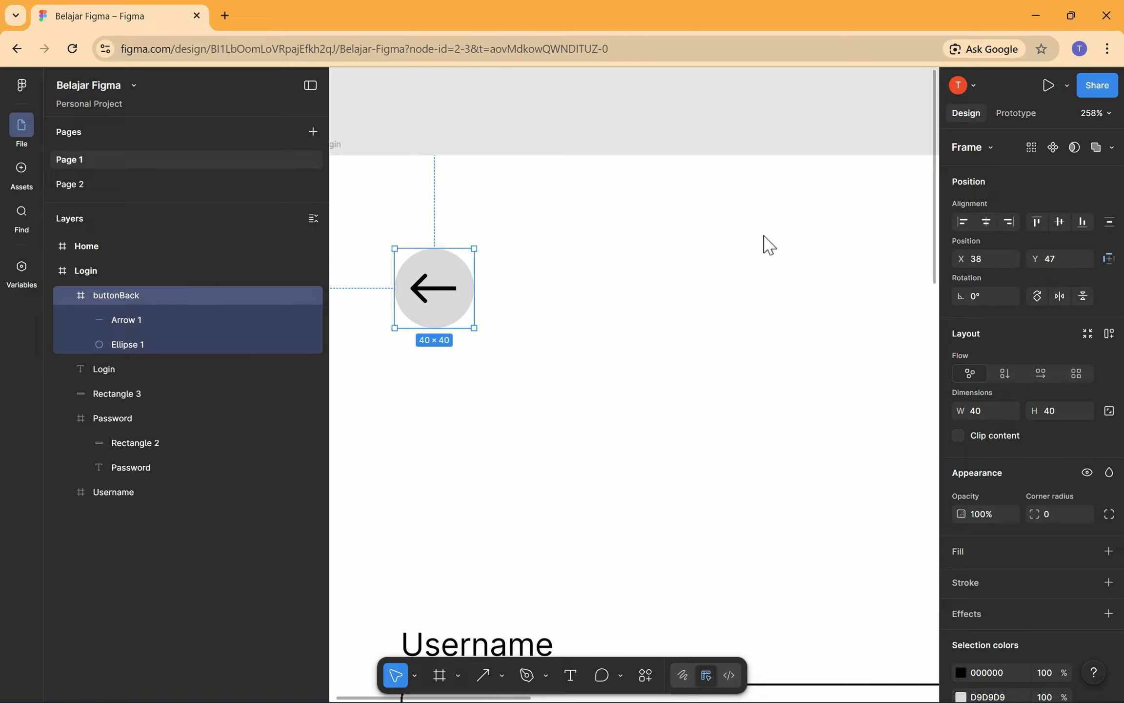
# Wrap the Login text and its button rectangle together in a frame.
pyautogui.scroll(-5, 700, 241)
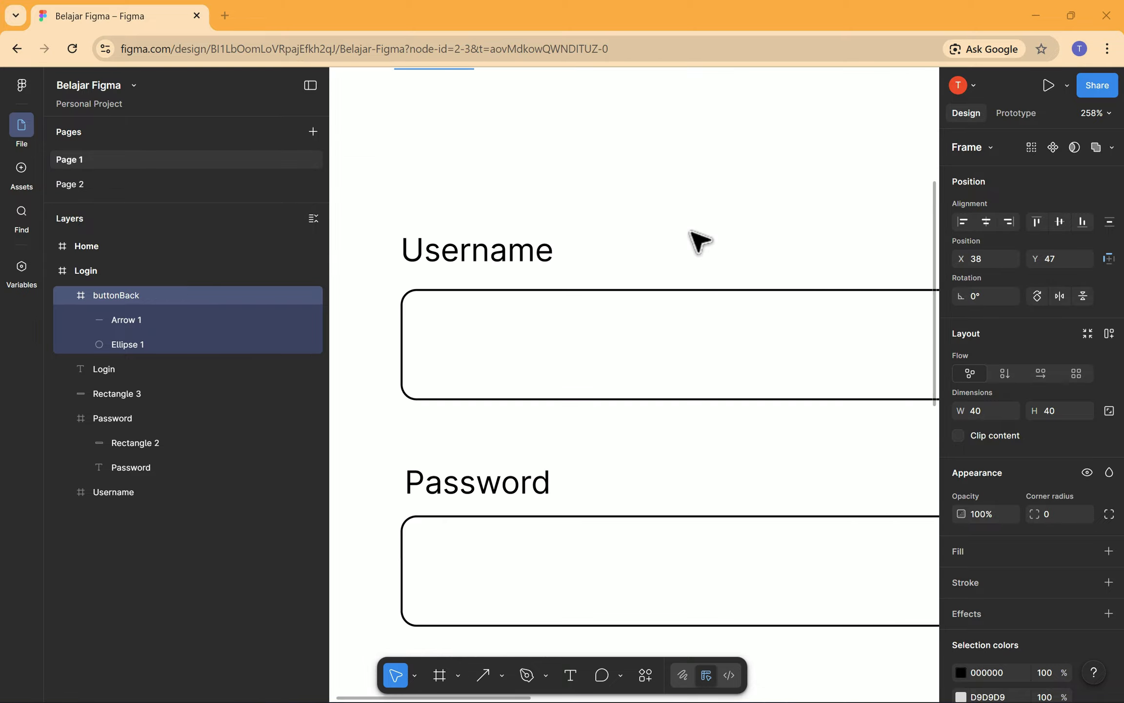
pyautogui.scroll(-3, 701, 244)
pyautogui.scroll(-5, 725, 279)
pyautogui.scroll(3, 744, 317)
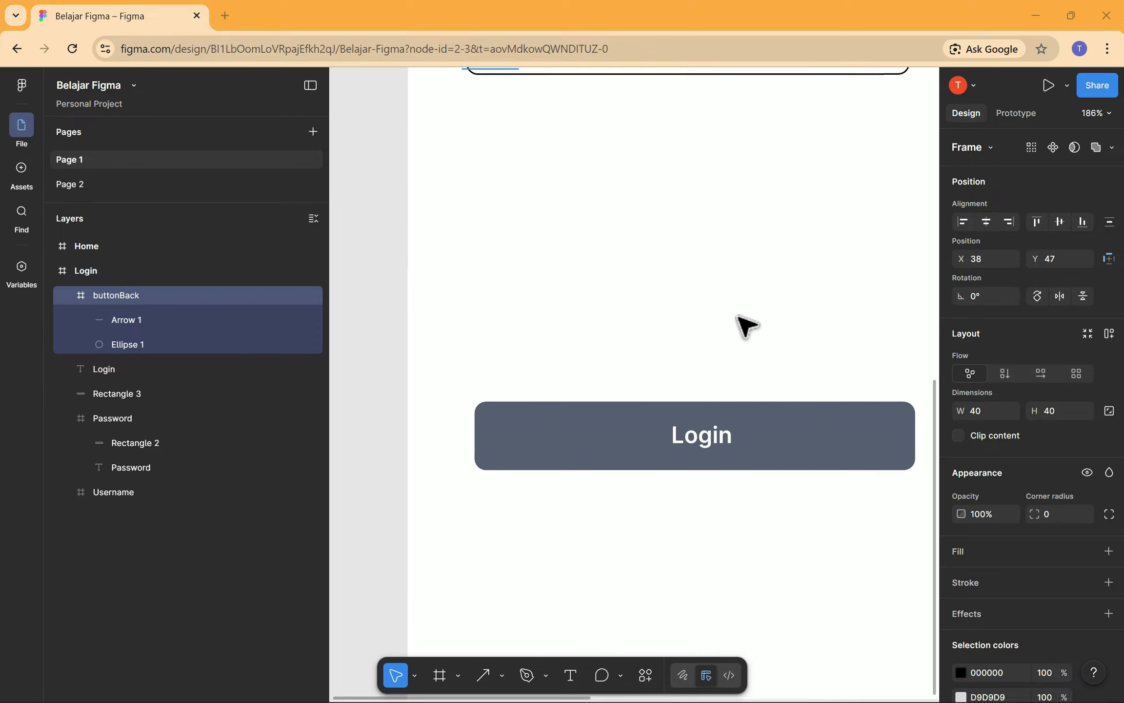
pyautogui.scroll(1, 746, 325)
pyautogui.click(747, 447)
pyautogui.click(711, 446)
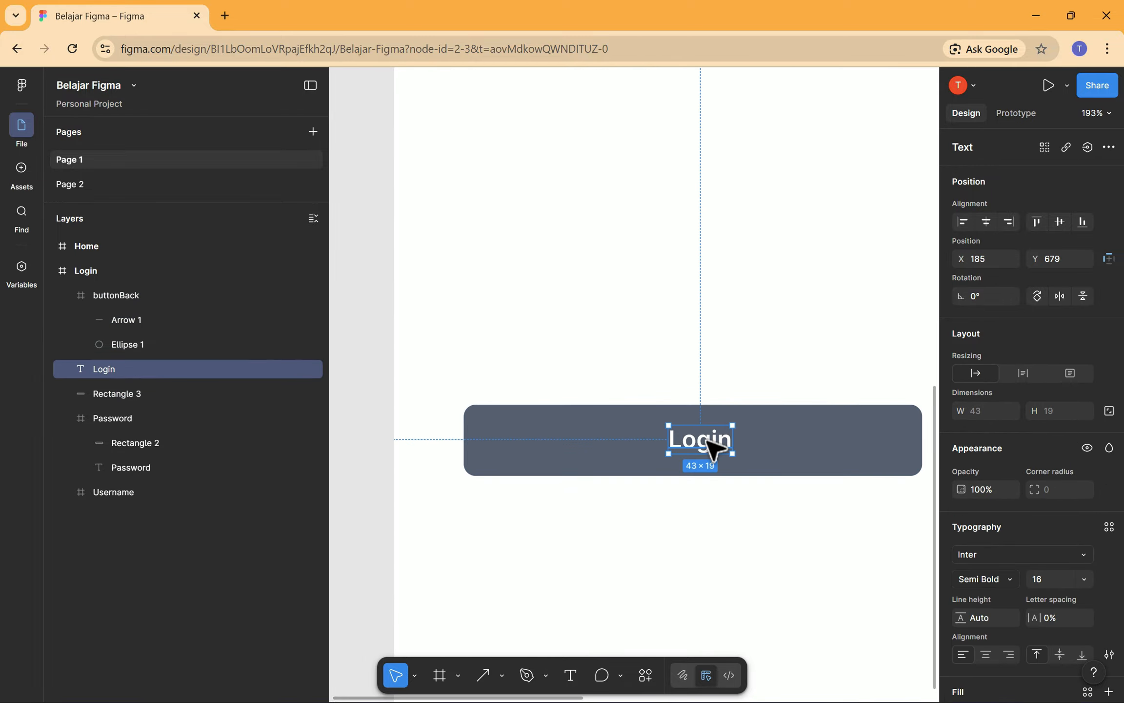
pyautogui.click(784, 433)
pyautogui.click(723, 438)
pyautogui.keyDown('shift'); pyautogui.click(259, 391); pyautogui.keyUp('shift')
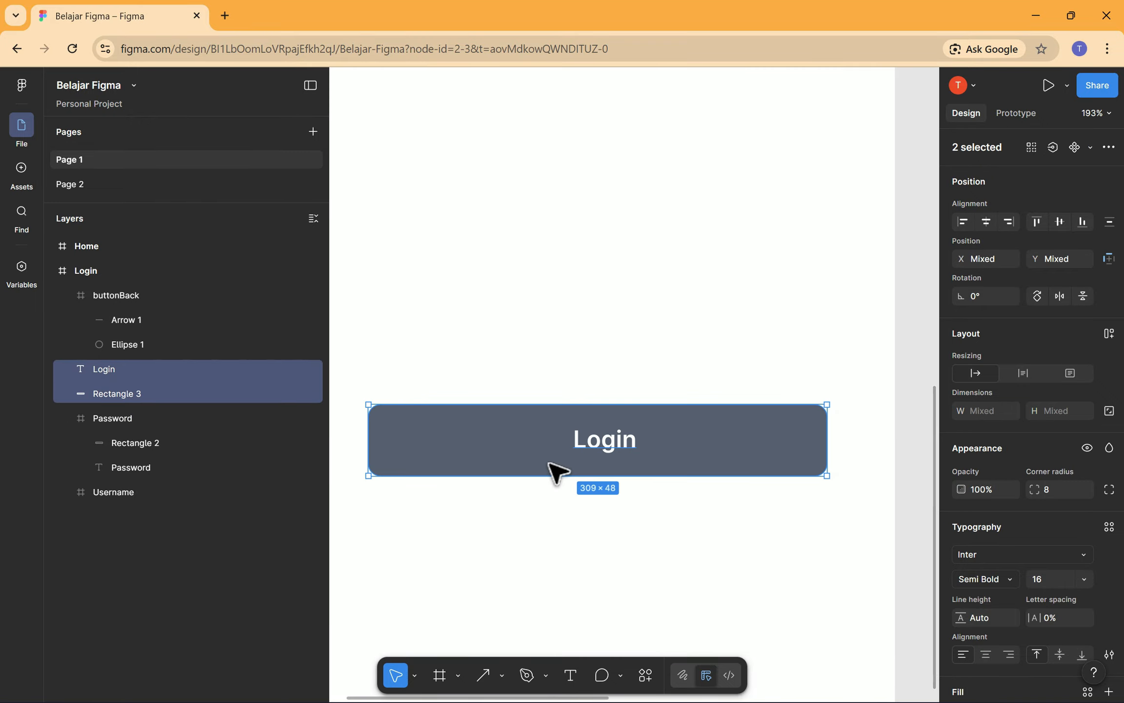
pyautogui.rightClick(167, 383)
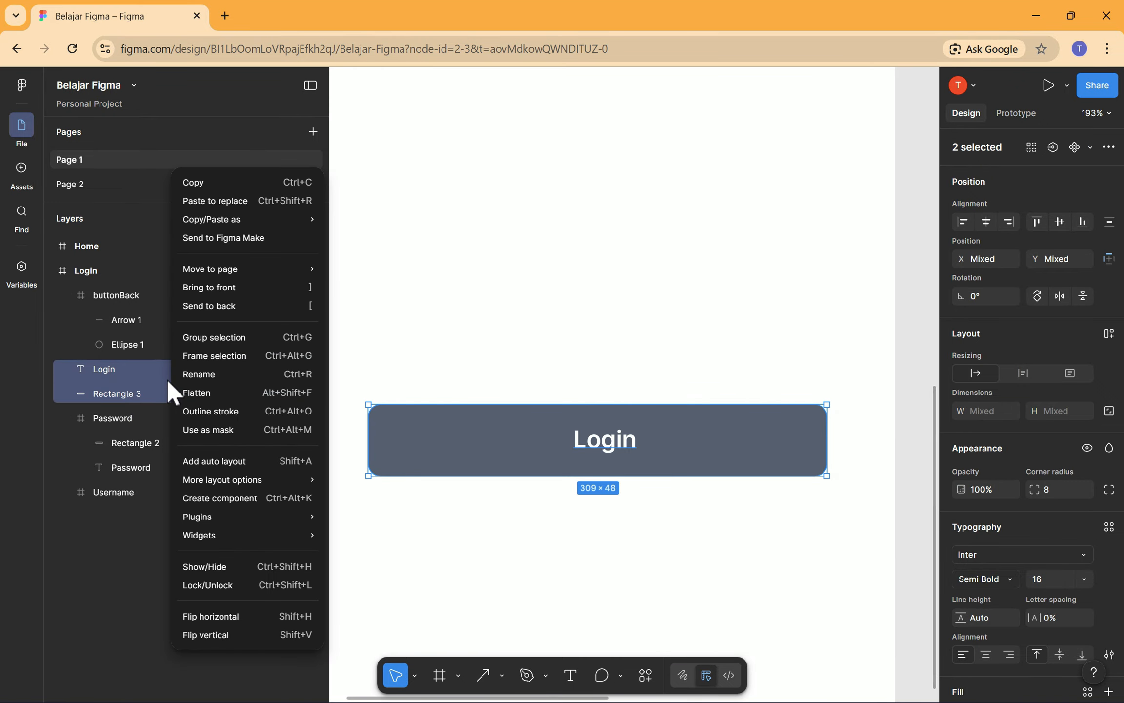
pyautogui.click(215, 361)
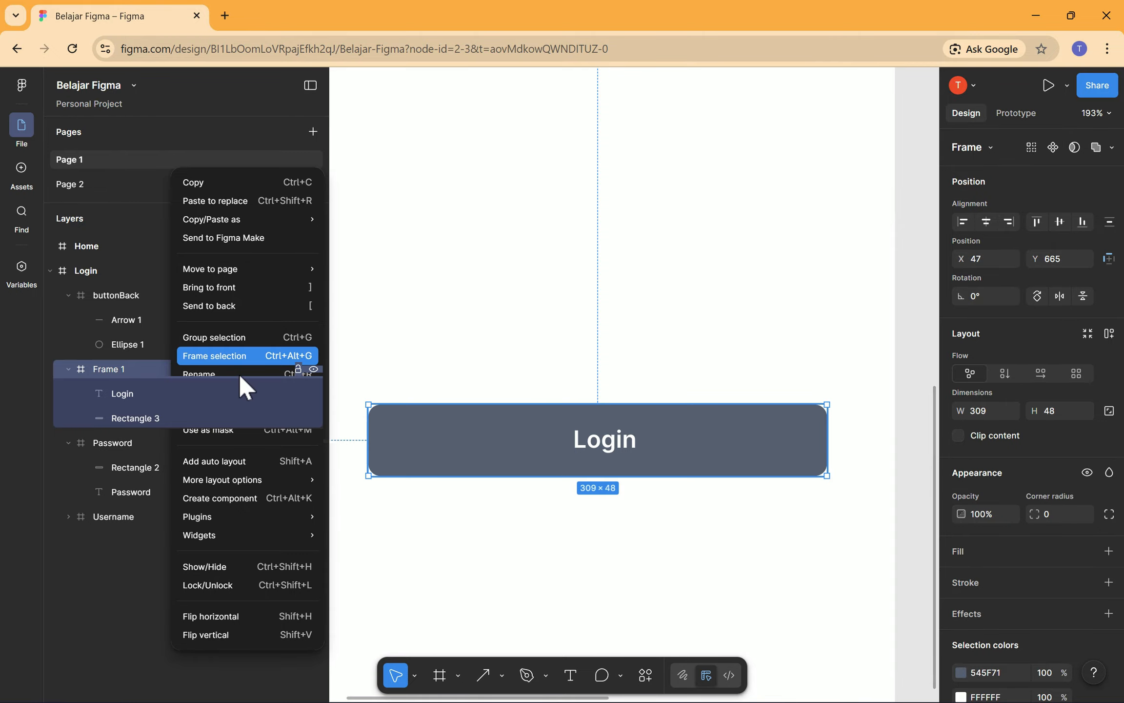
# Rename the new frame around the Login text and button rectangle as "buttonLogin".
pyautogui.doubleClick(222, 369)
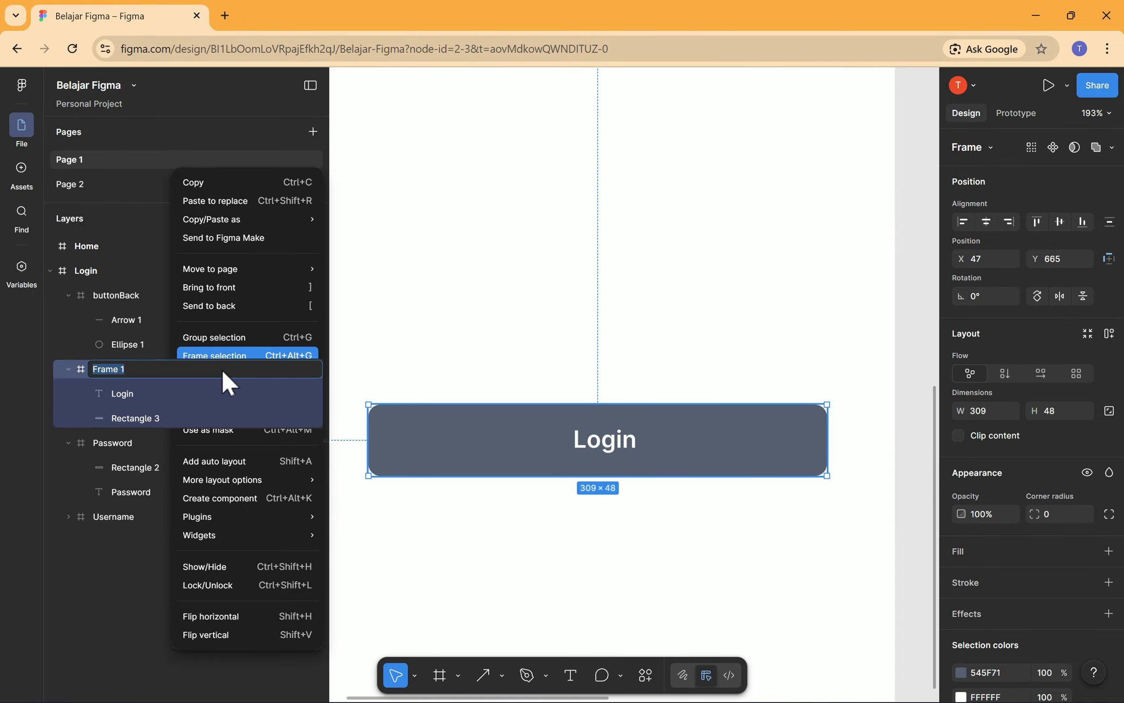
pyautogui.write('buttonLogin')
pyautogui.press('Return')
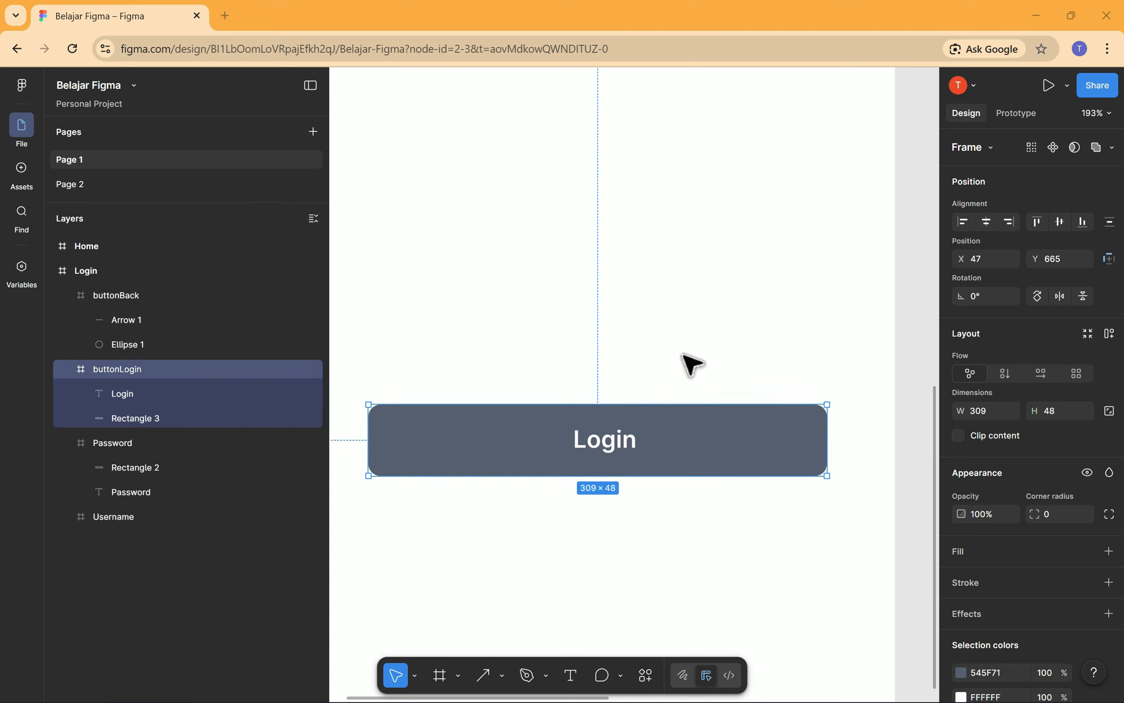
pyautogui.scroll(5, 688, 364)
pyautogui.scroll(-3, 690, 364)
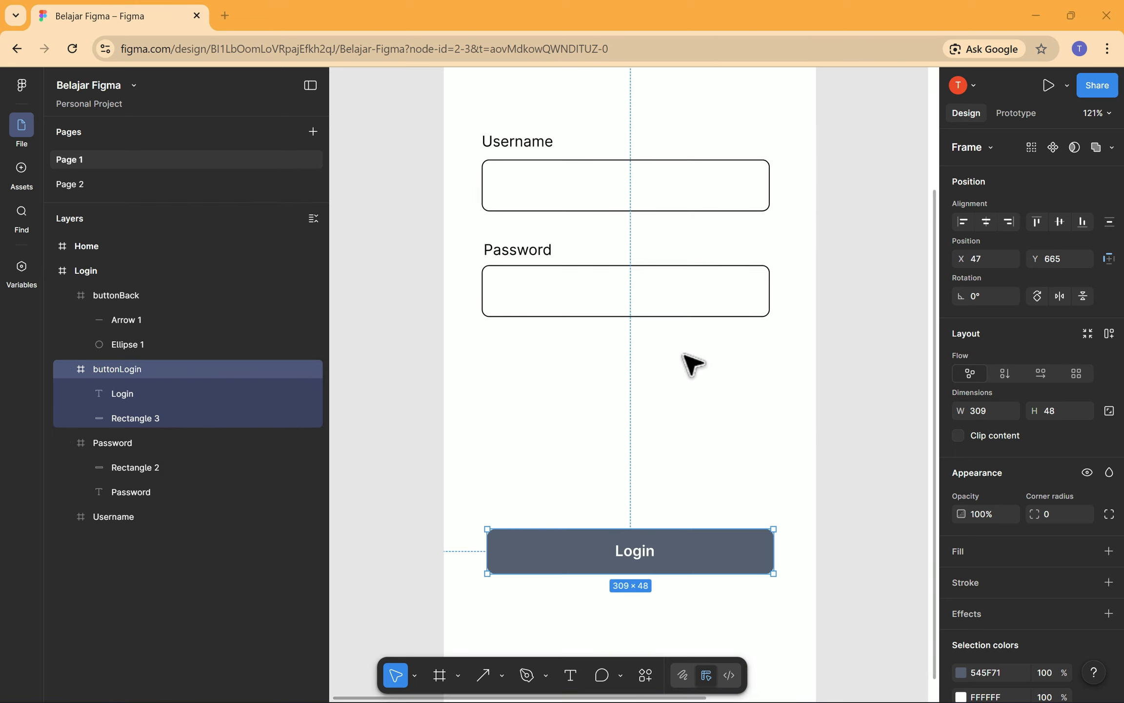
pyautogui.scroll(3, 732, 358)
pyautogui.scroll(5, 739, 360)
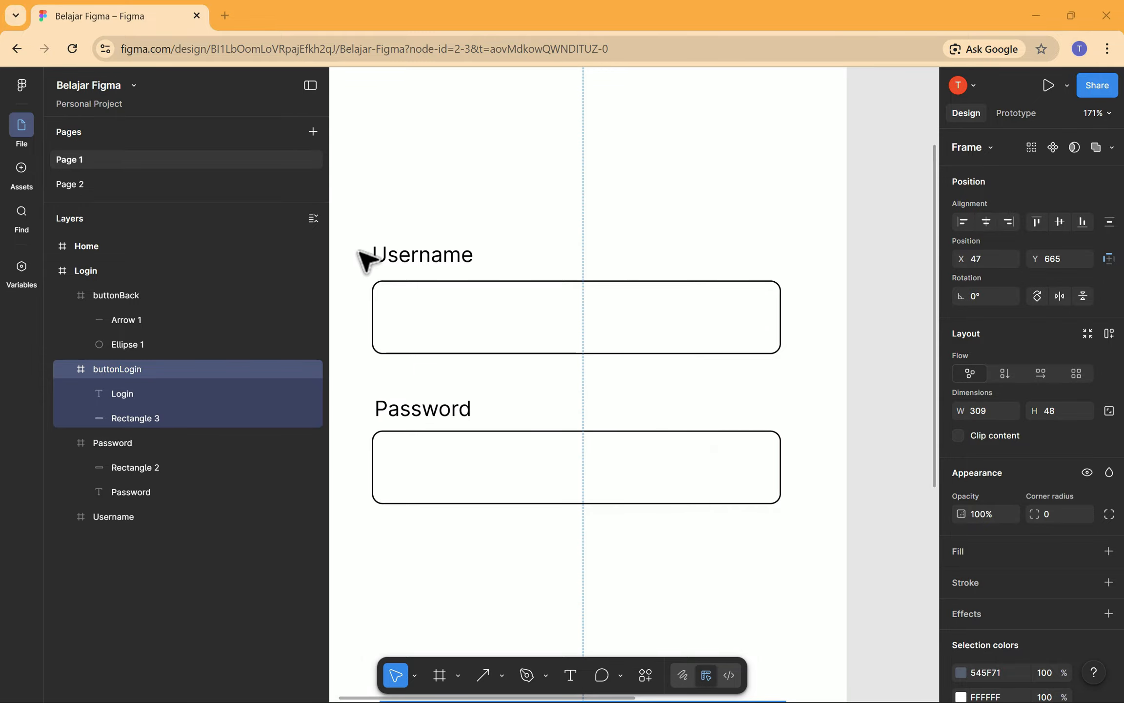
# Search Google for "svg icon" in a new browser tab and open the SVG Repo site.
pyautogui.click(224, 16)
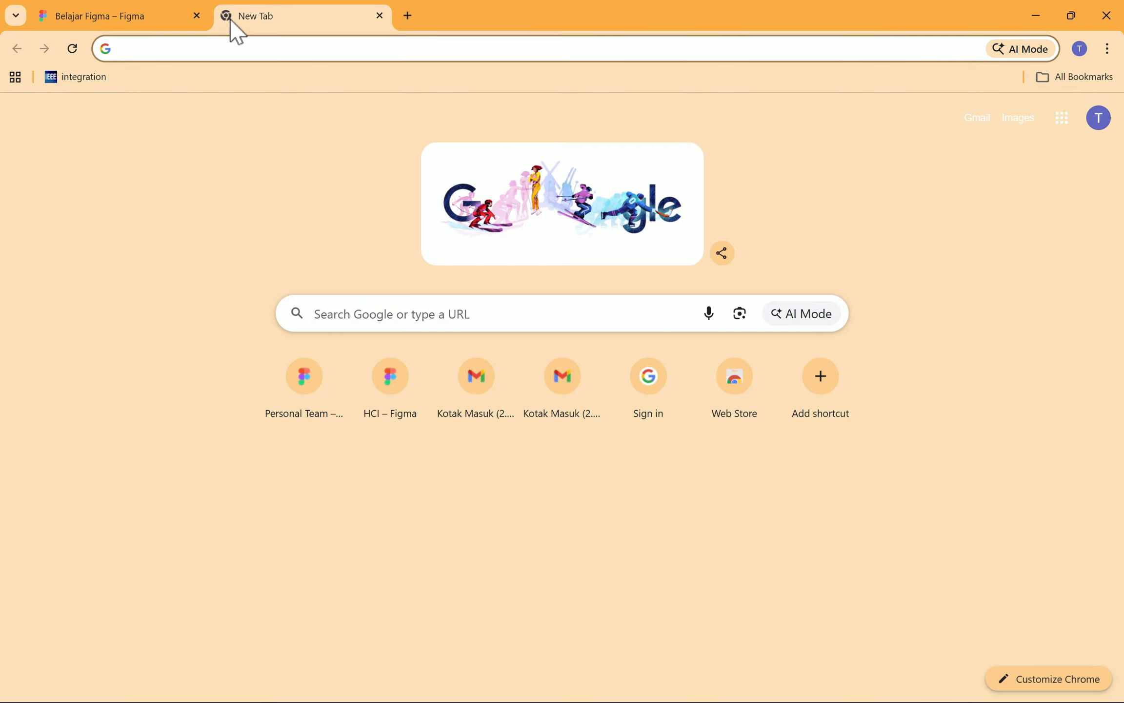
pyautogui.write('svg')
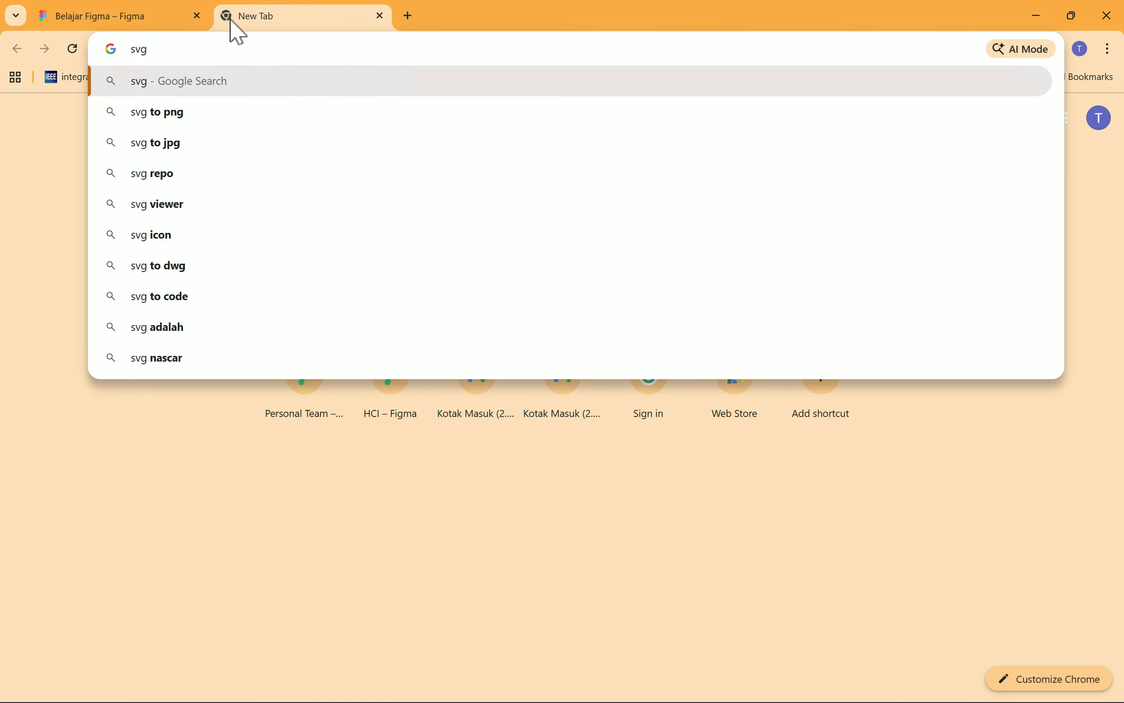
pyautogui.write(' icon')
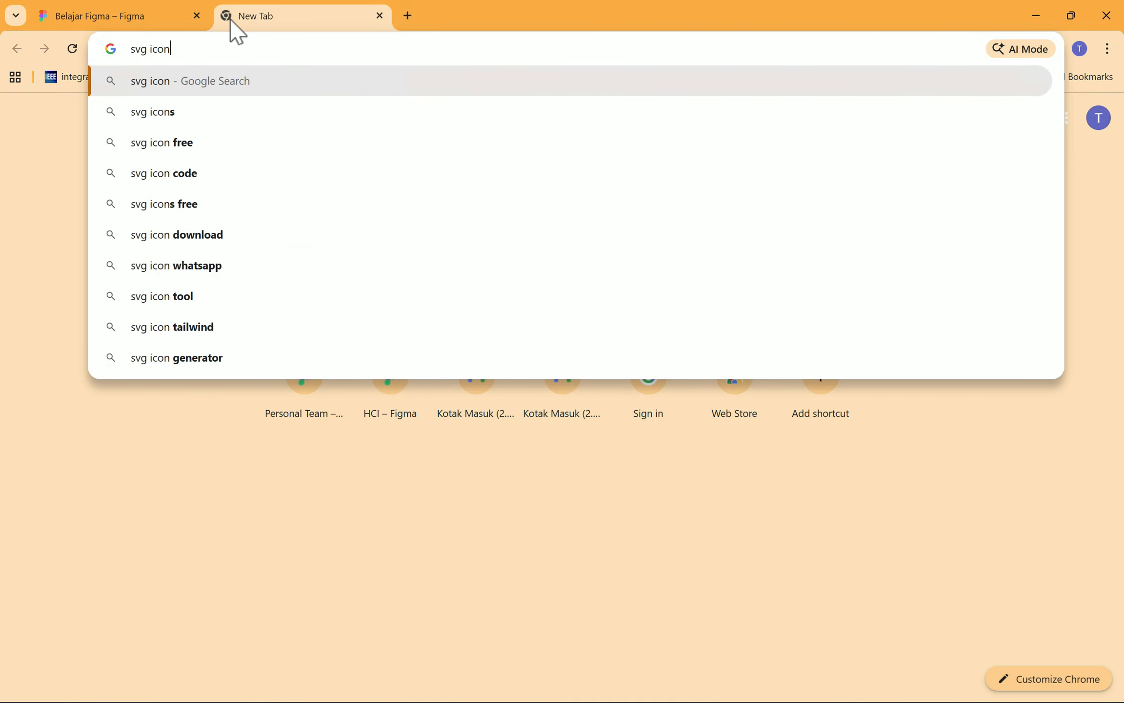
pyautogui.press('Return')
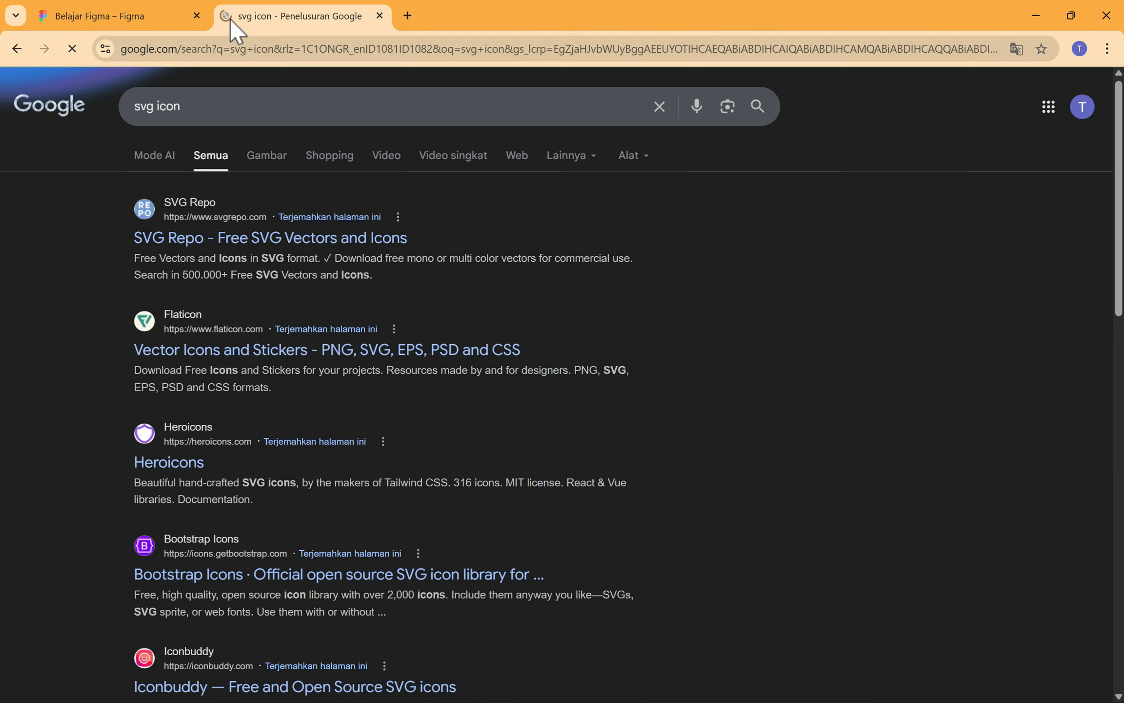
pyautogui.click(205, 238)
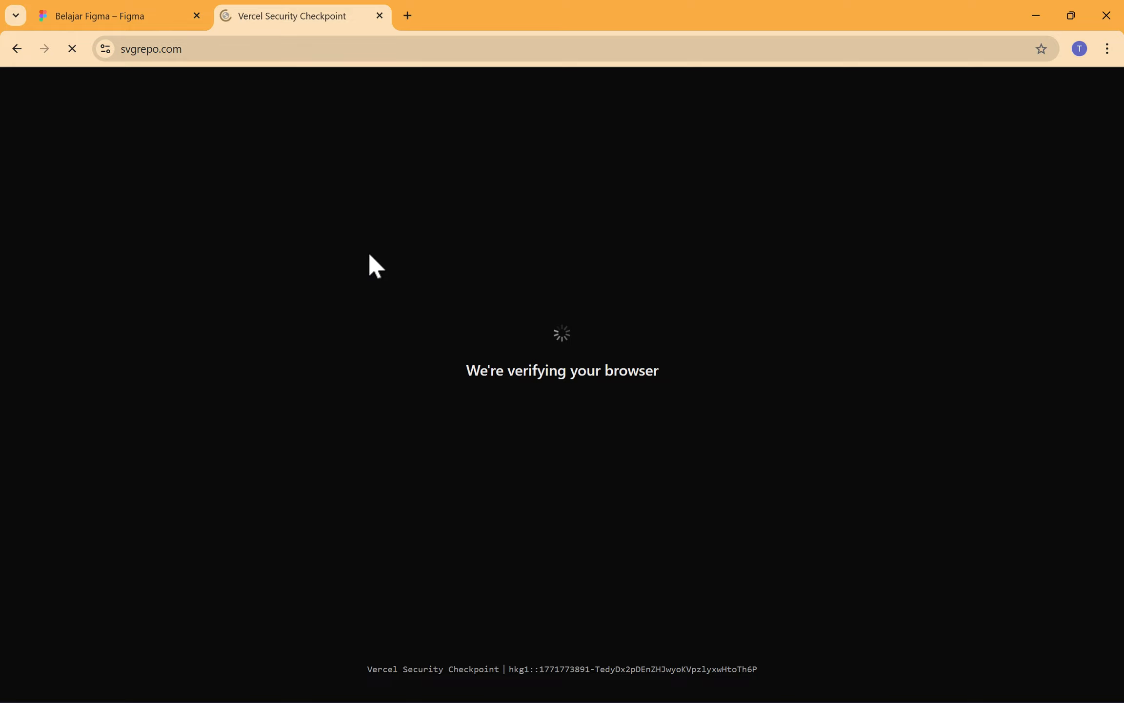
# Search SVG Repo for "eye" and open the black outlined open-eye icon.
pyautogui.write('eye')
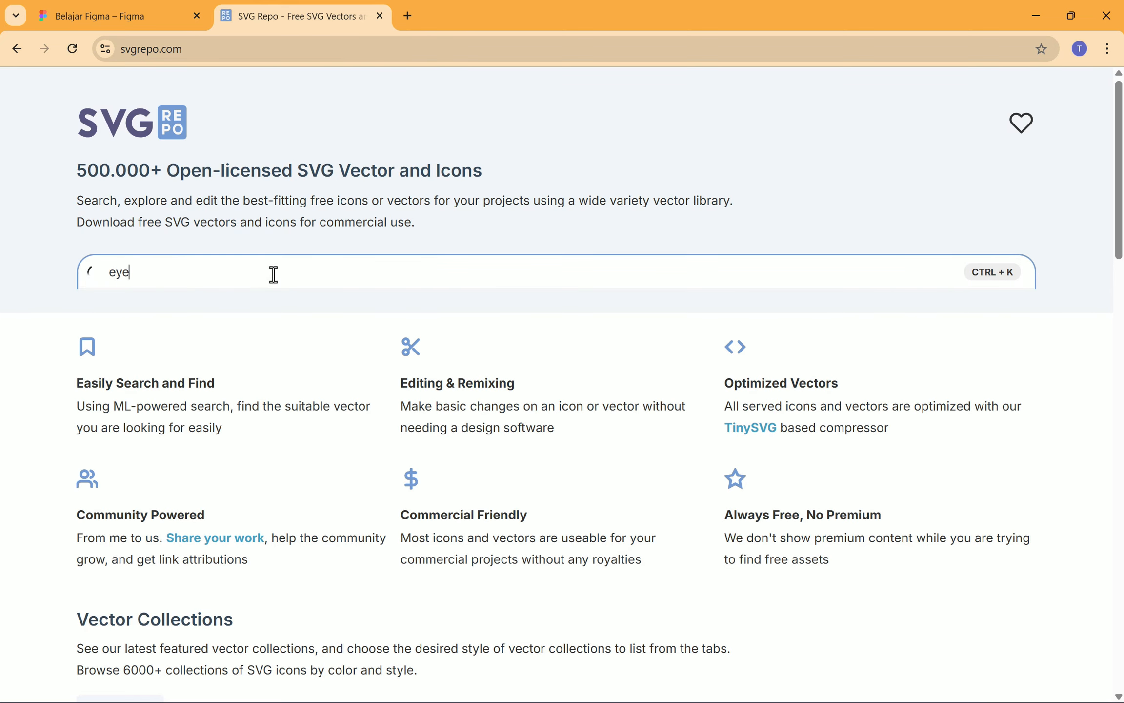
pyautogui.press('Return')
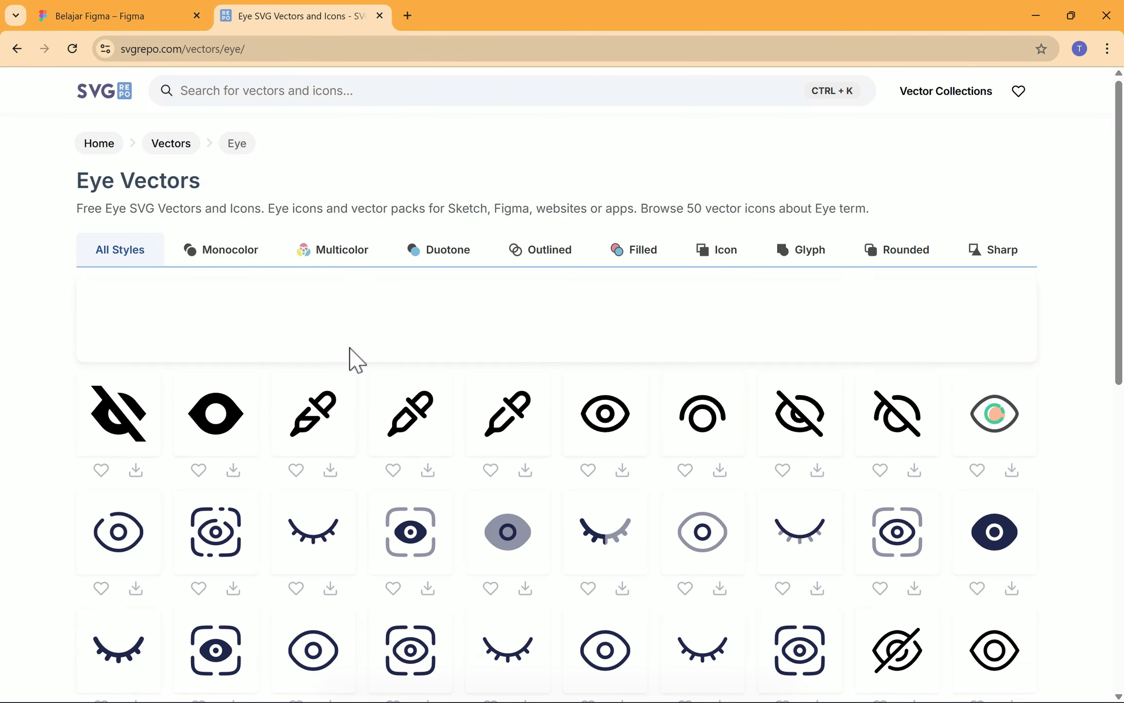
pyautogui.scroll(-5, 488, 341)
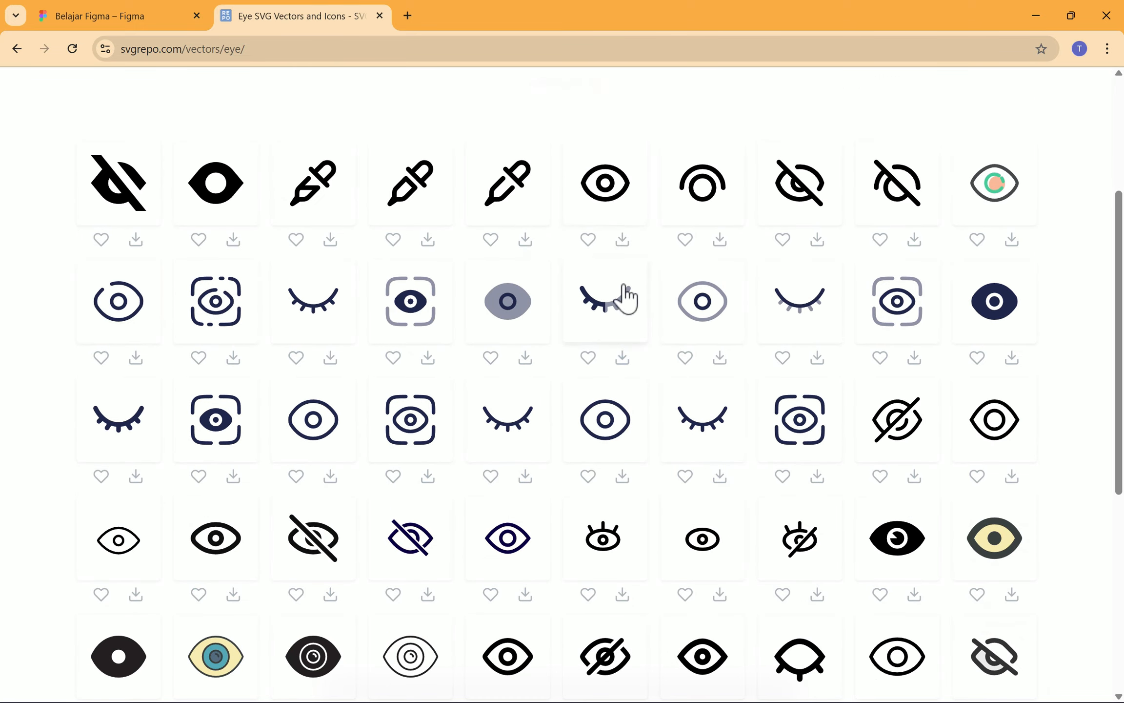
pyautogui.click(611, 190)
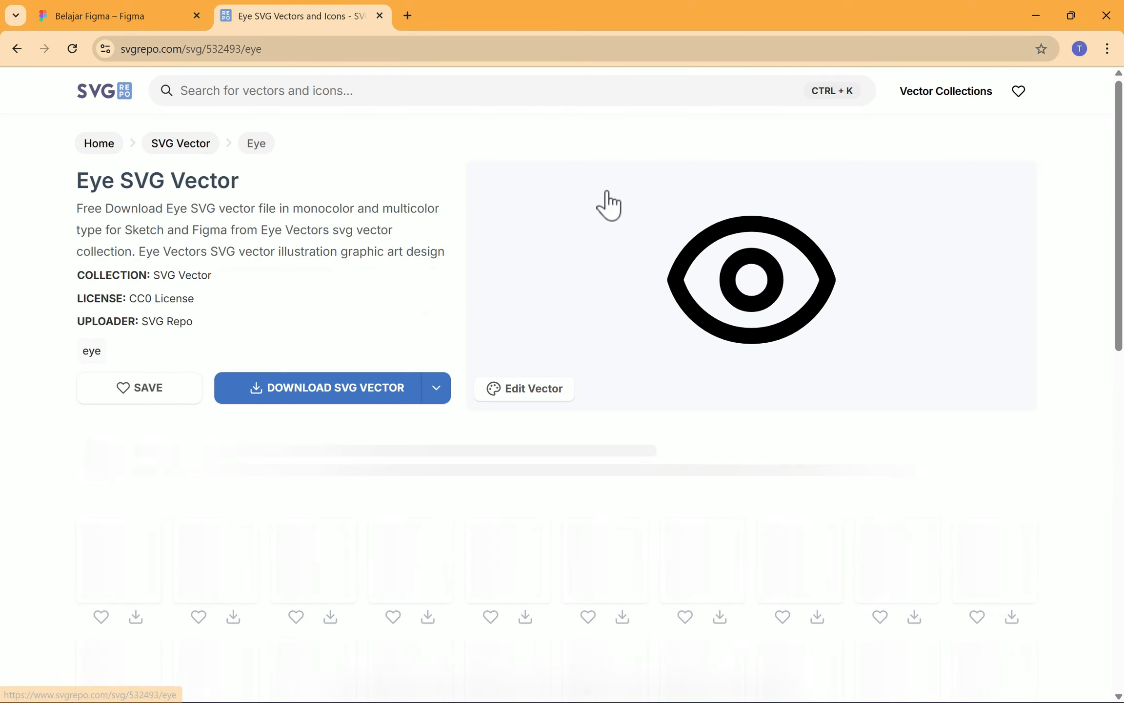
# Download the eye icon as an optimized SVG into the figma folder.
pyautogui.rightClick(711, 260)
pyautogui.click(499, 335)
pyautogui.click(436, 387)
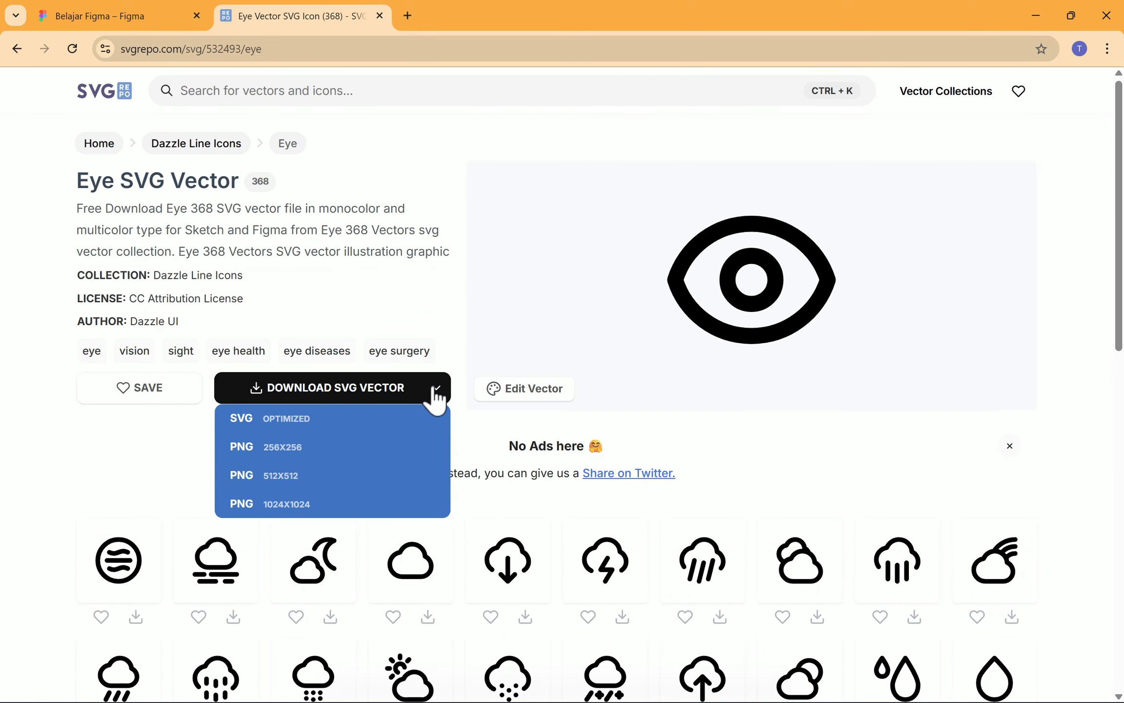
pyautogui.click(319, 424)
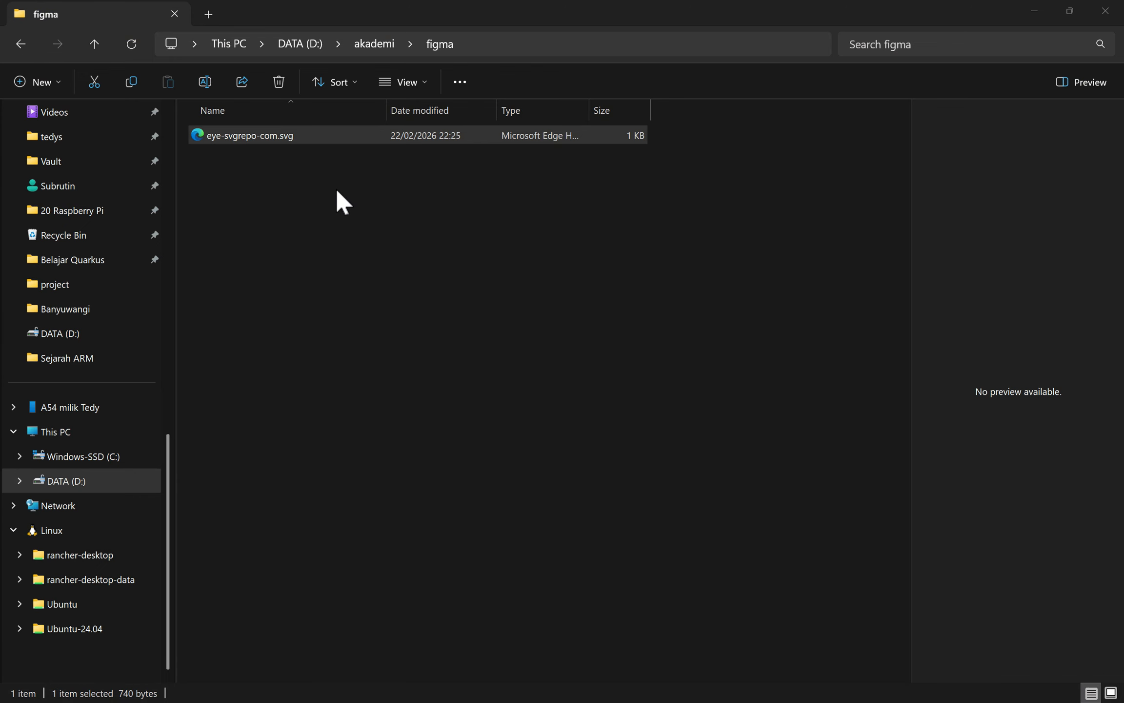
# Import eye-svgrepo-com.svg from the figma folder into the Login frame of the Figma design.
pyautogui.click(233, 133)
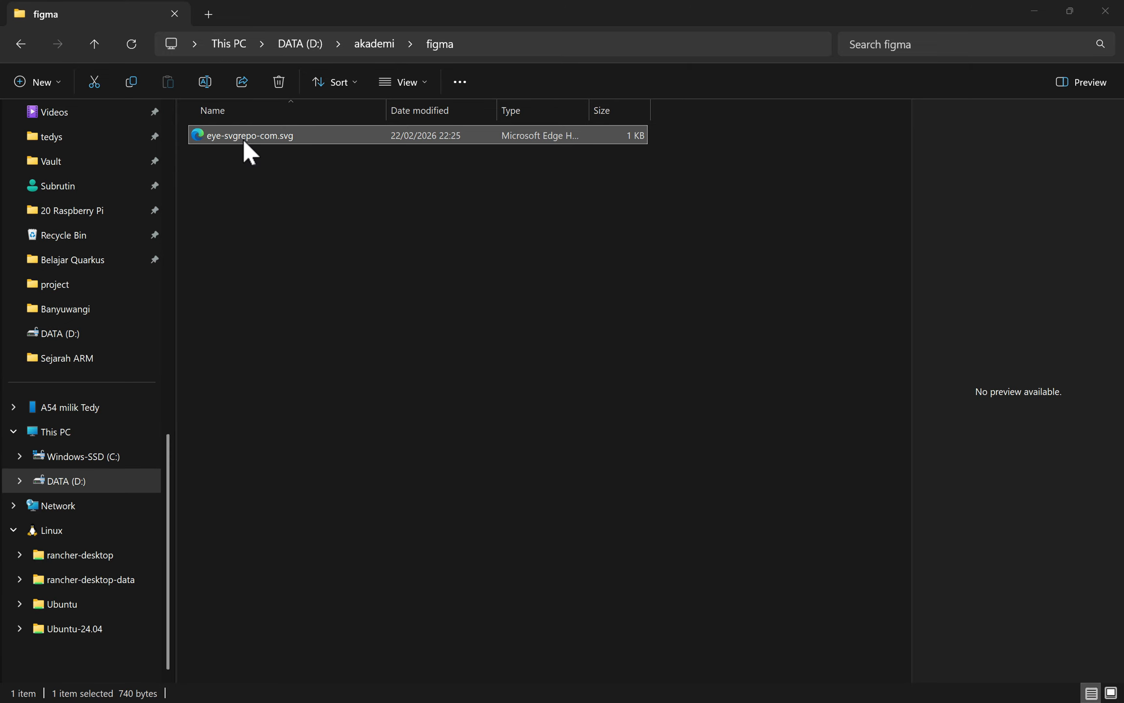
pyautogui.moveTo(490, 20); pyautogui.dragTo(727, 296)
pyautogui.click(153, 3)
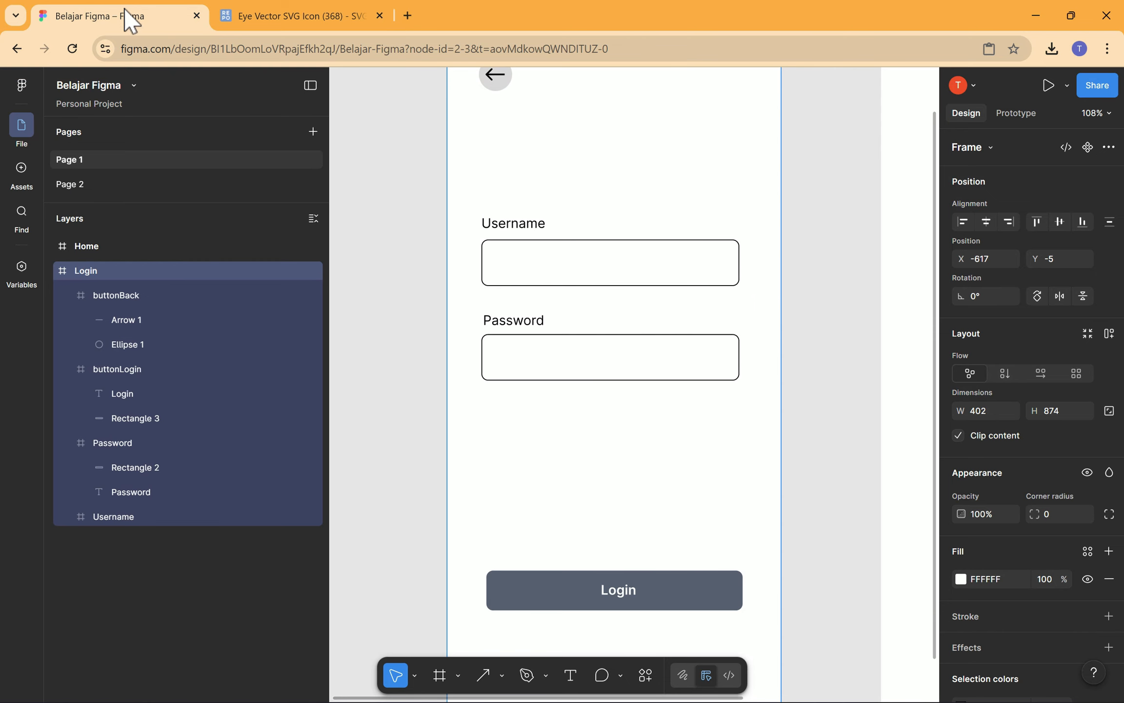
pyautogui.hotkey('alt', 'Tab')
pyautogui.moveTo(603, 438); pyautogui.dragTo(596, 179)
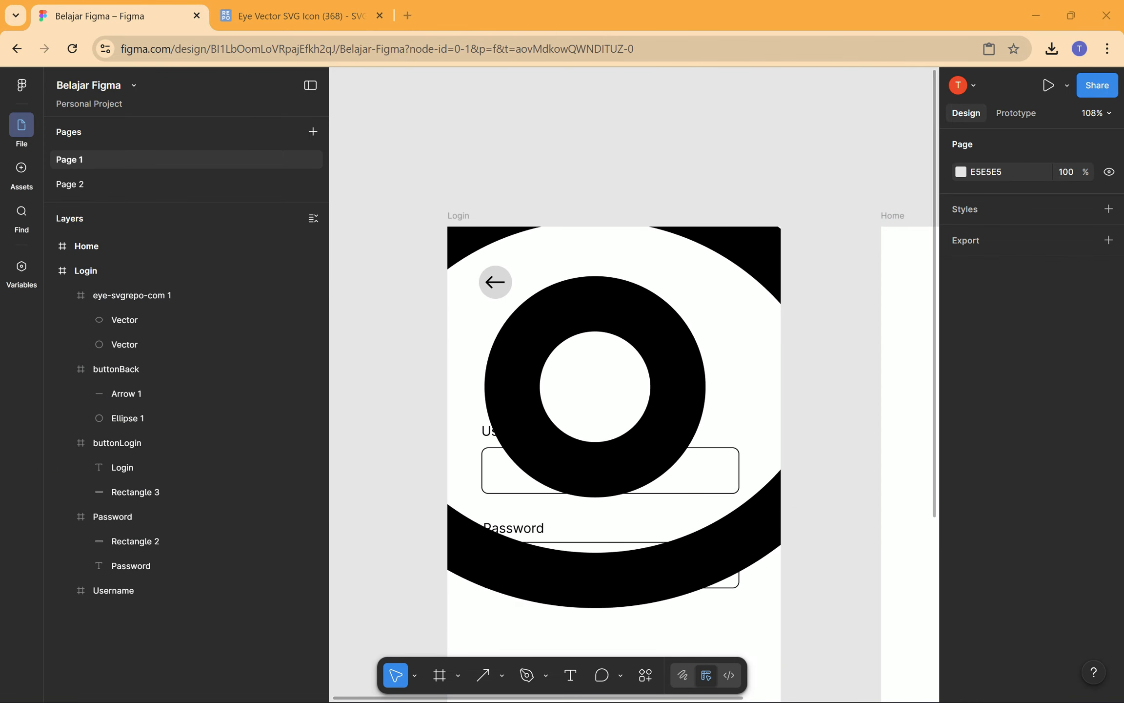
# Scale the imported eye icon down to an outline of about 22 × 16 and place it inside the Password box near its right end.
pyautogui.click(722, 555)
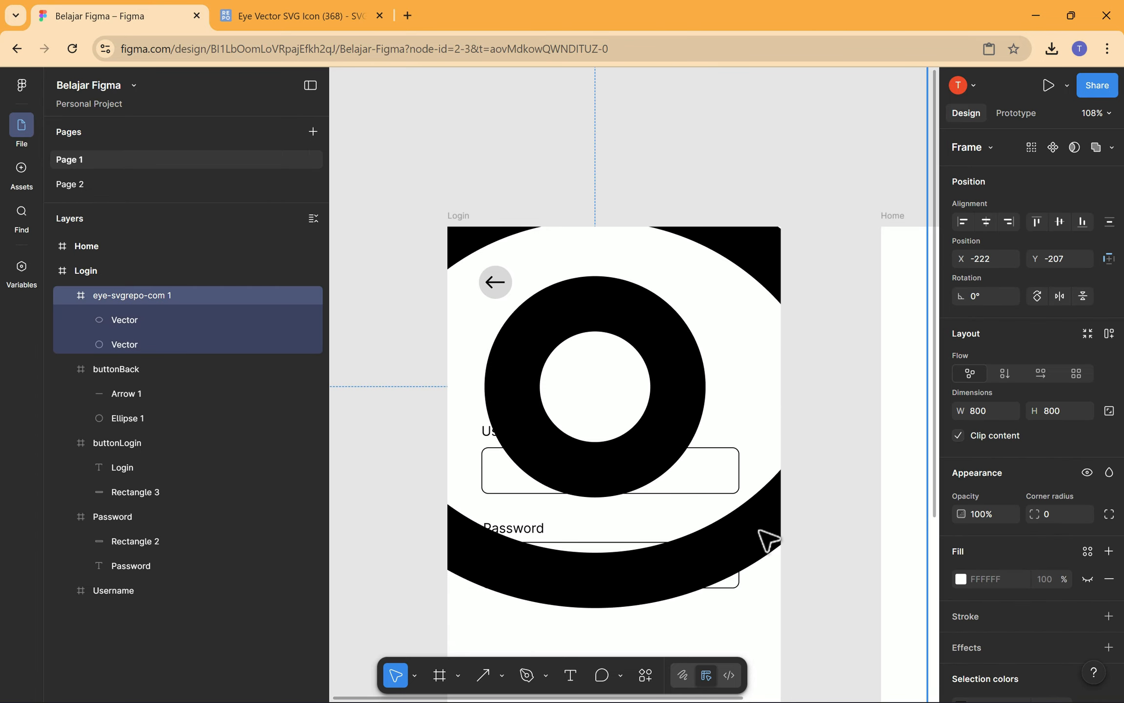
pyautogui.click(710, 622)
pyautogui.click(415, 675)
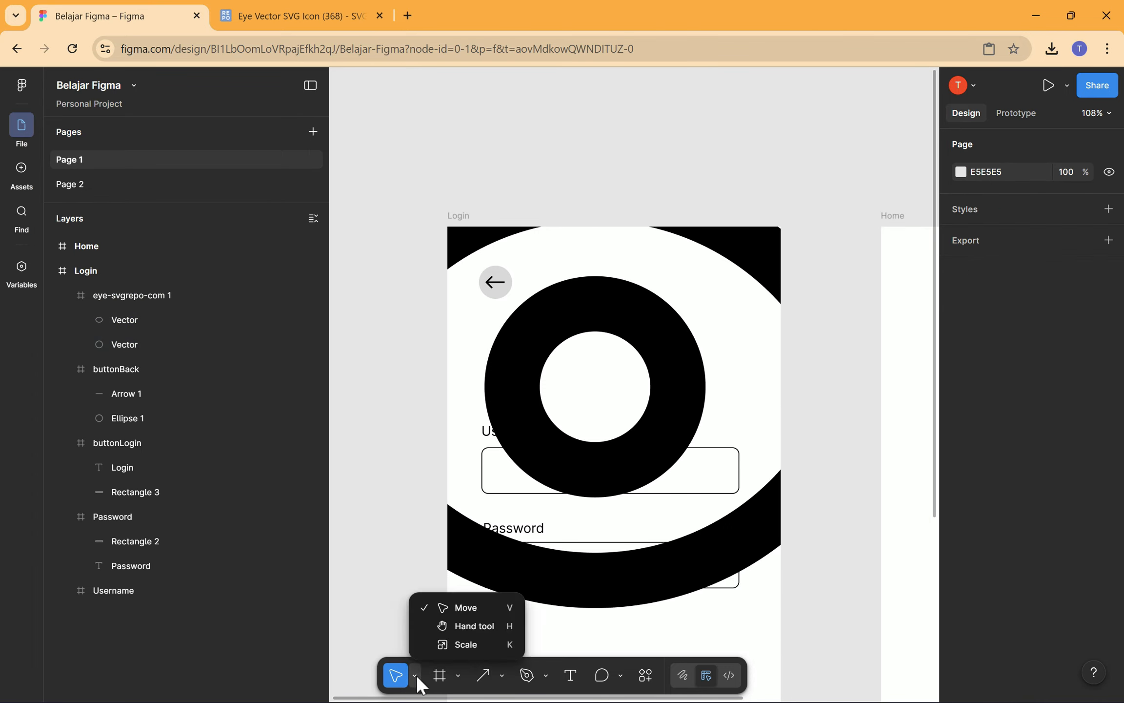
pyautogui.click(433, 647)
pyautogui.click(723, 583)
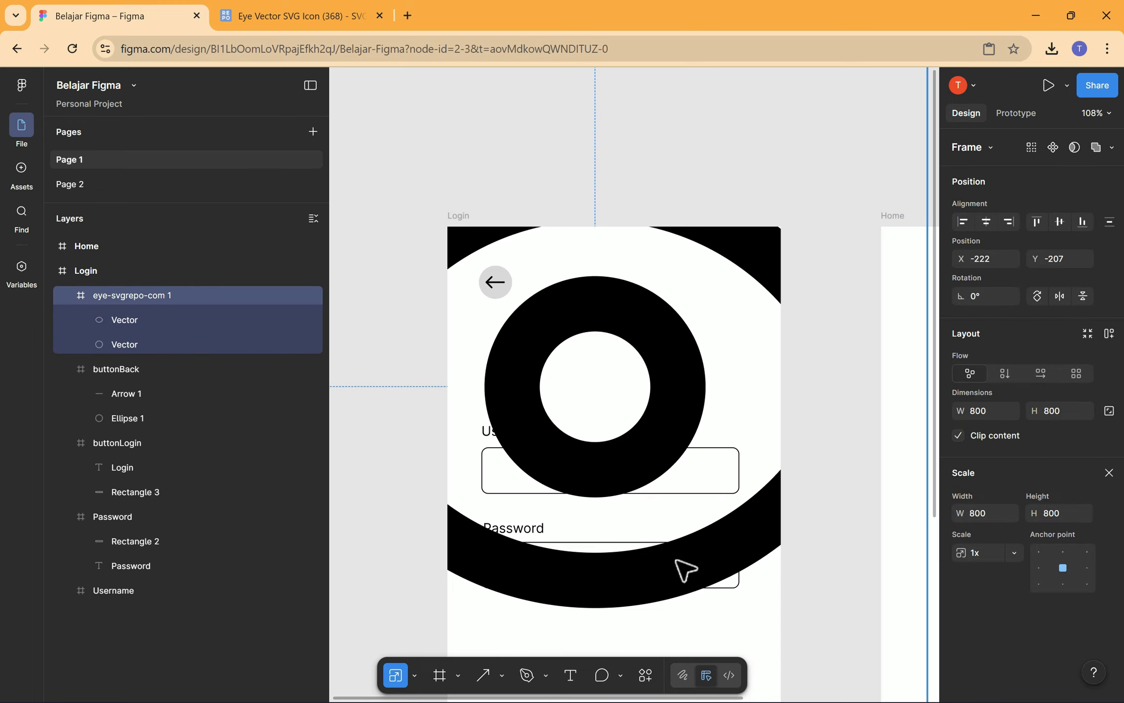
pyautogui.moveTo(689, 562); pyautogui.dragTo(806, 604)
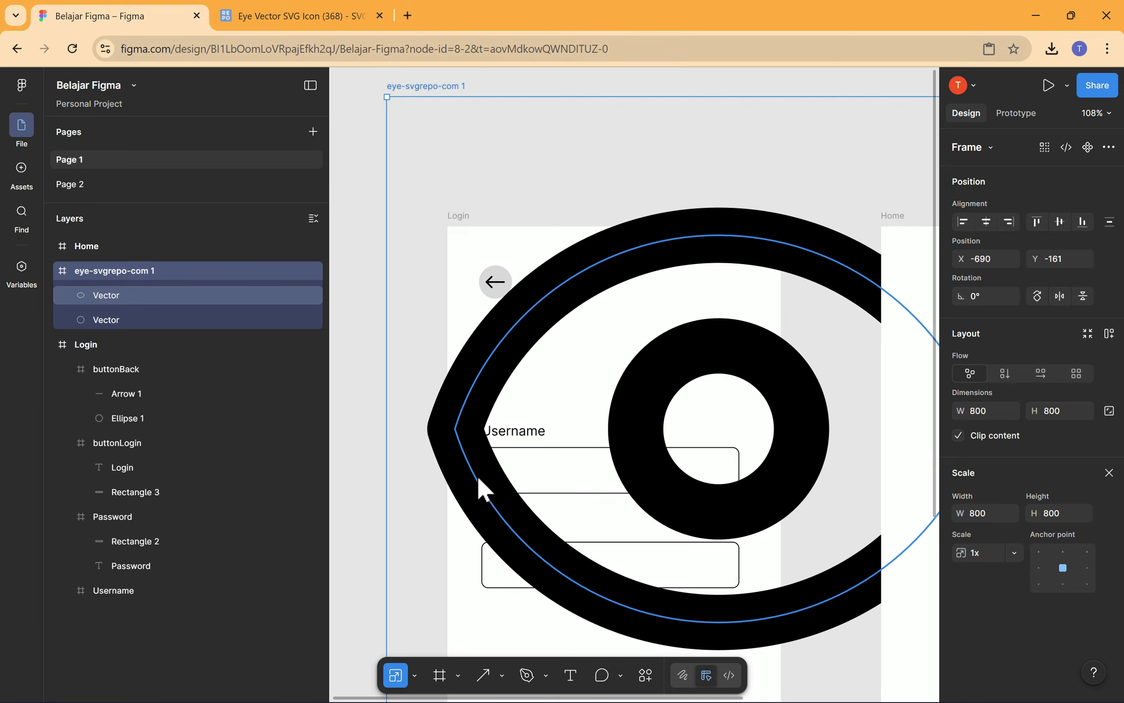
pyautogui.moveTo(387, 97); pyautogui.dragTo(496, 357)
pyautogui.moveTo(707, 508); pyautogui.dragTo(713, 570)
pyautogui.doubleClick(712, 566)
pyautogui.scroll(-3, 715, 578)
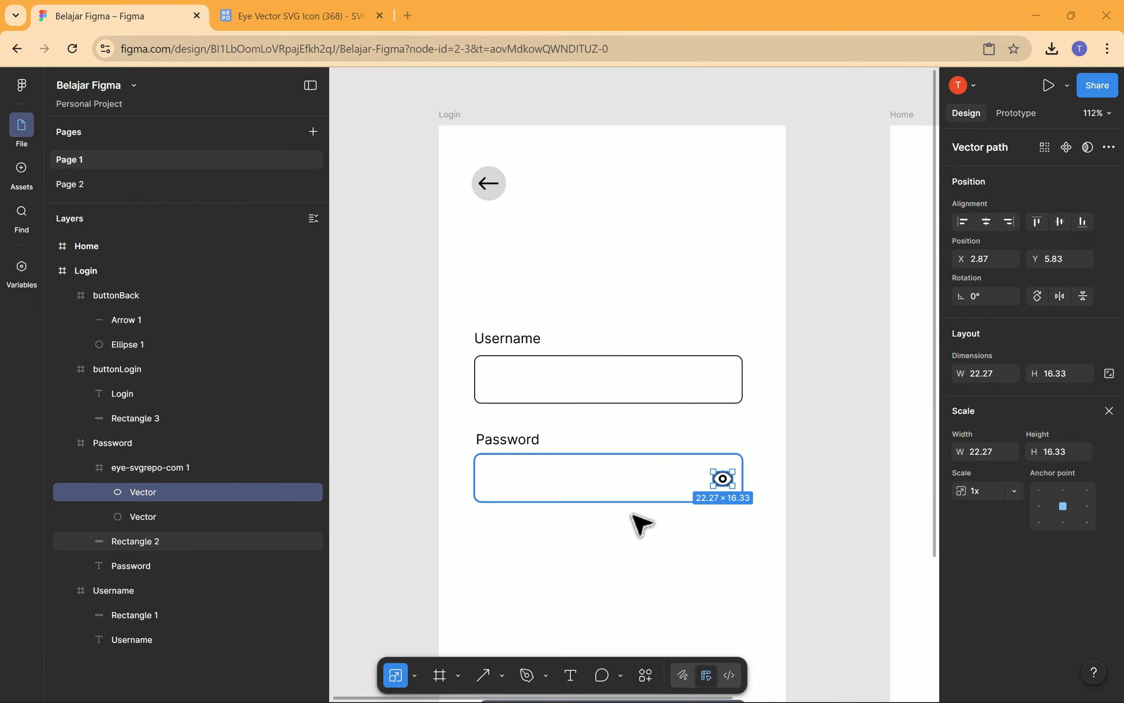
# Add the text "Halo!" to the Login frame beneath the back arrow, aligned with the arrow's left edge.
pyautogui.click(569, 675)
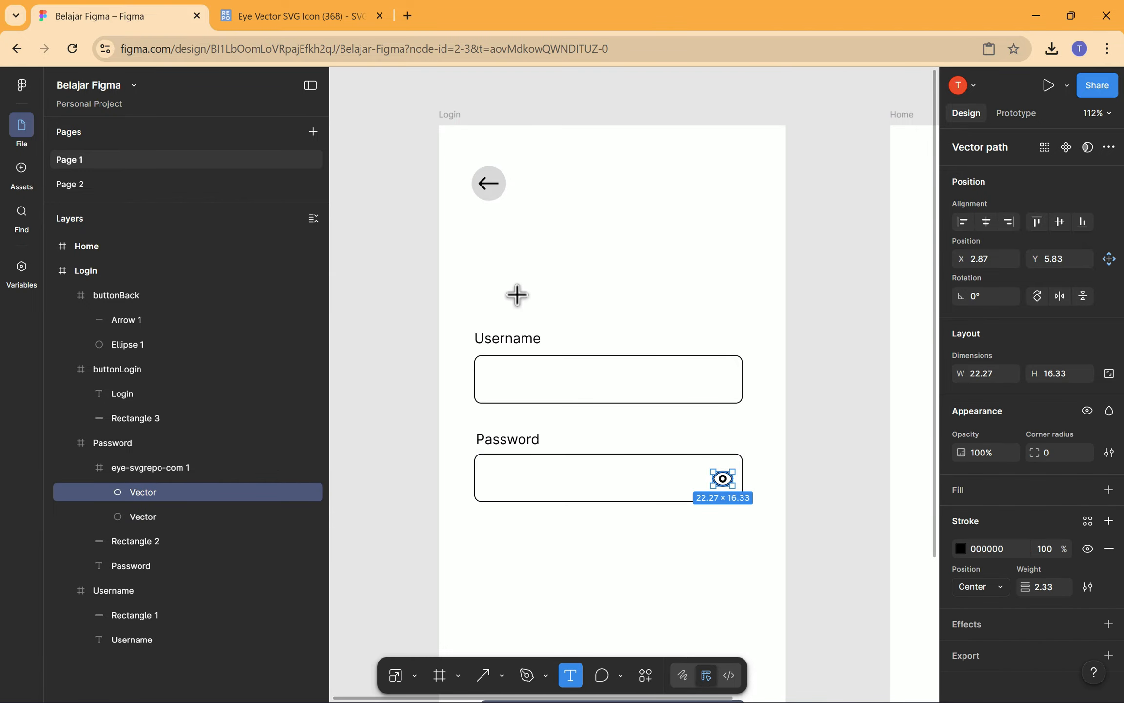
pyautogui.click(497, 238)
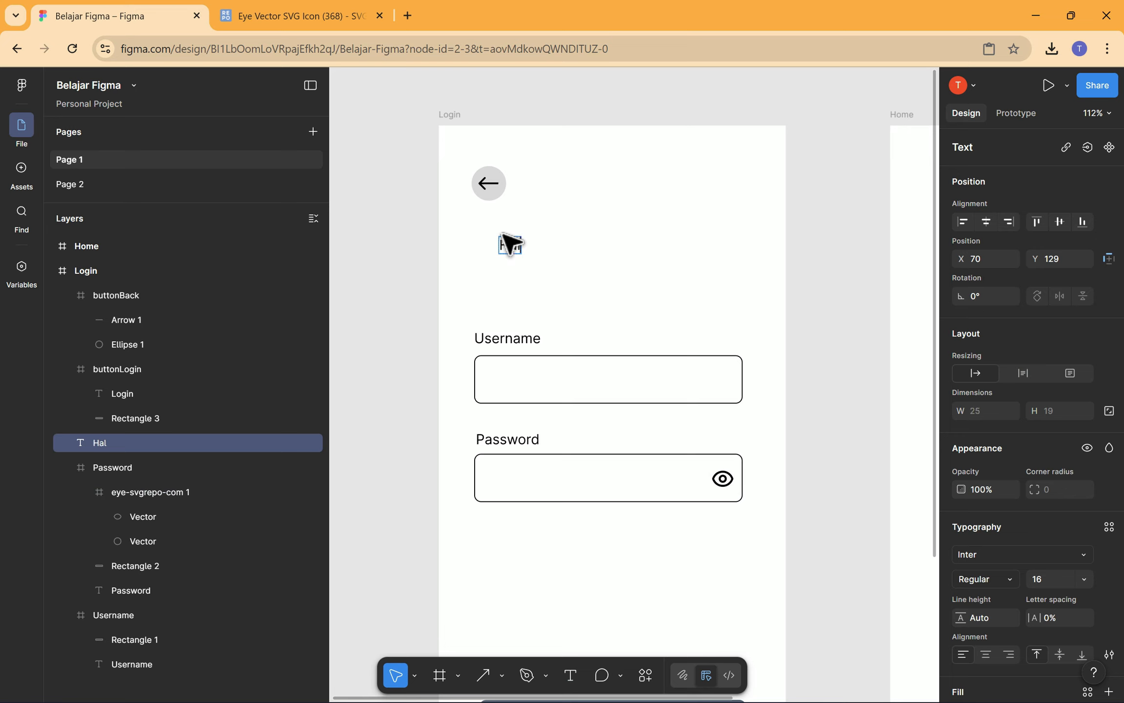
pyautogui.click(570, 264)
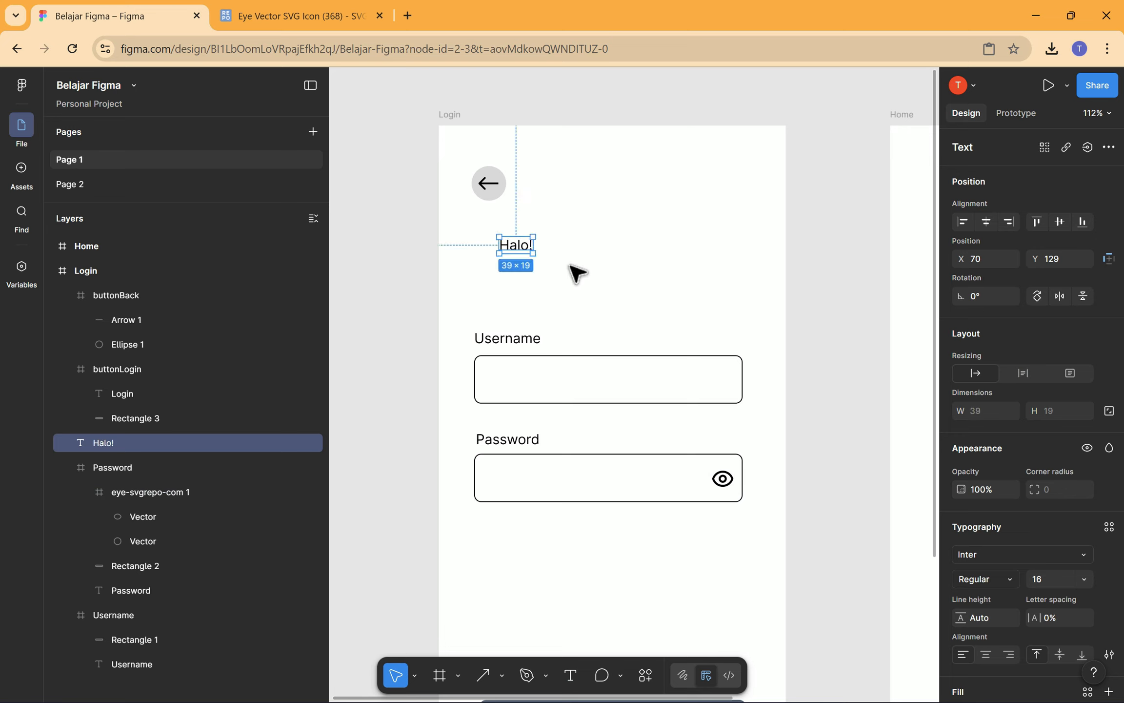
pyautogui.moveTo(502, 250); pyautogui.dragTo(474, 242)
# Set the "Halo!" heading to font size 32 and weight Bold.
pyautogui.scroll(-4, 1053, 493)
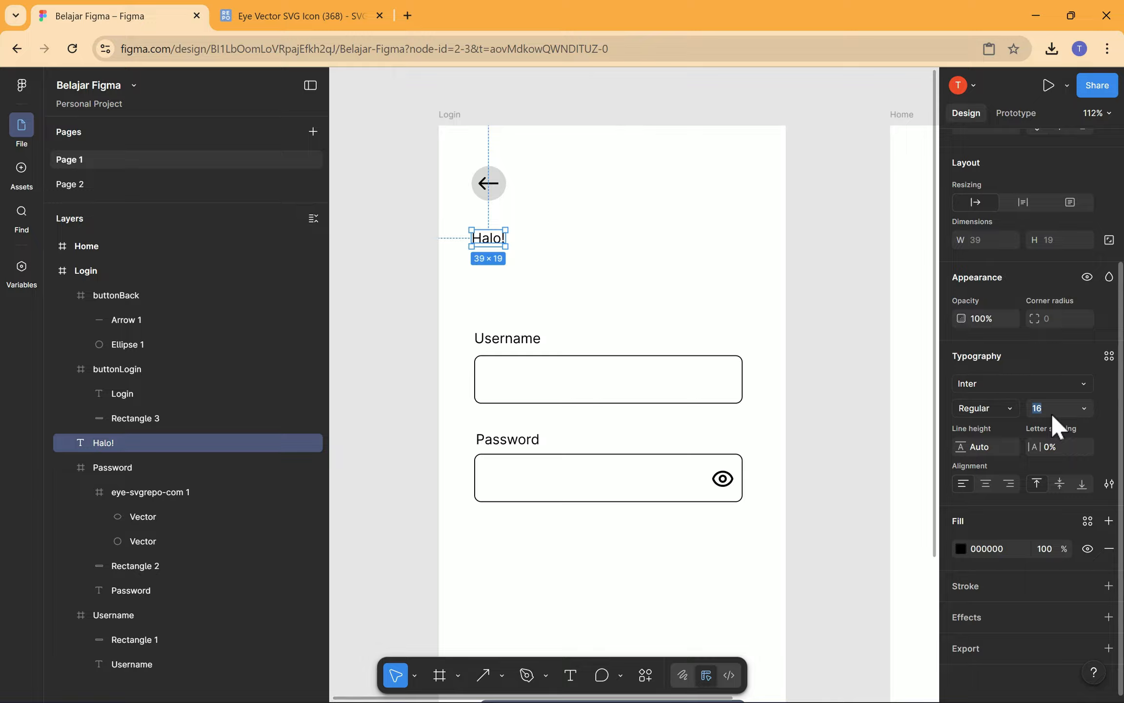
pyautogui.press('Return')
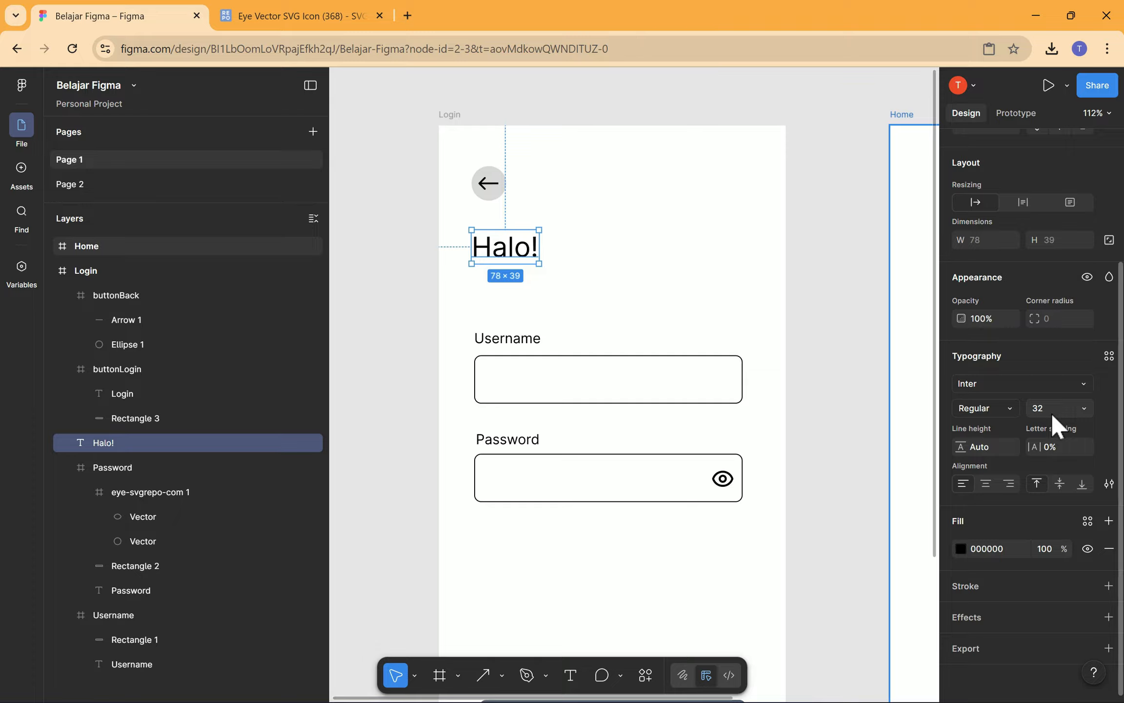
pyautogui.click(986, 408)
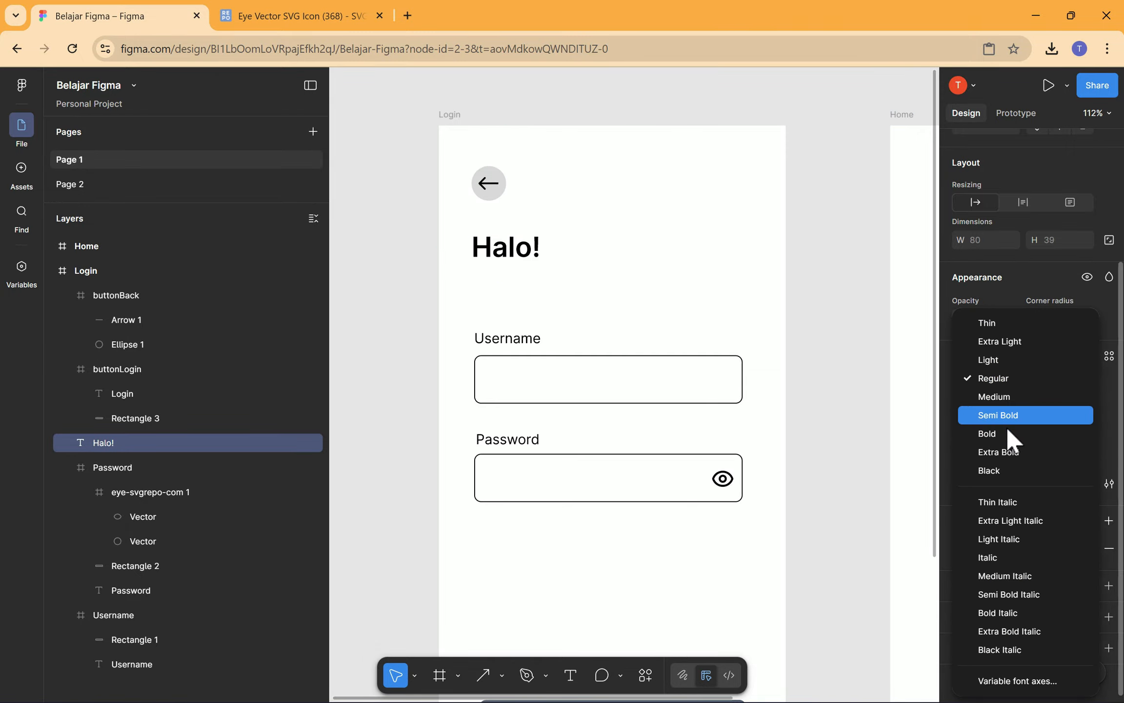
pyautogui.click(1007, 434)
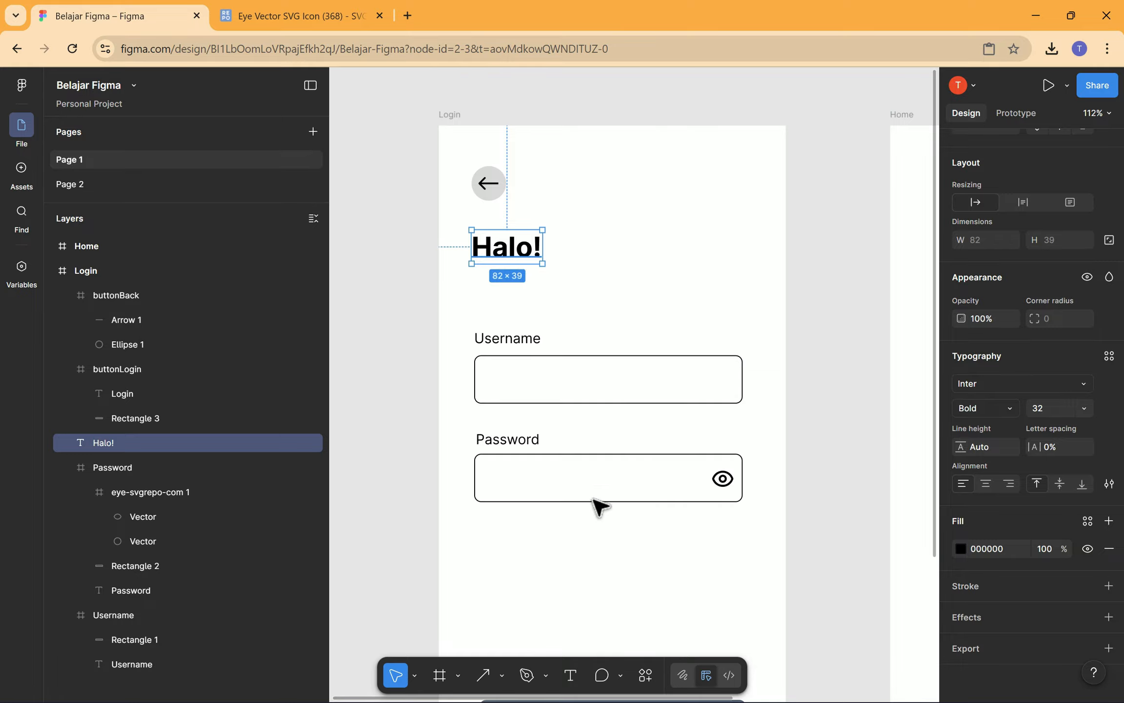
pyautogui.press('Escape')
# Add a text line reading "login atau bikin akun abru" directly below the "Halo!" heading.
pyautogui.click(570, 675)
pyautogui.click(485, 272)
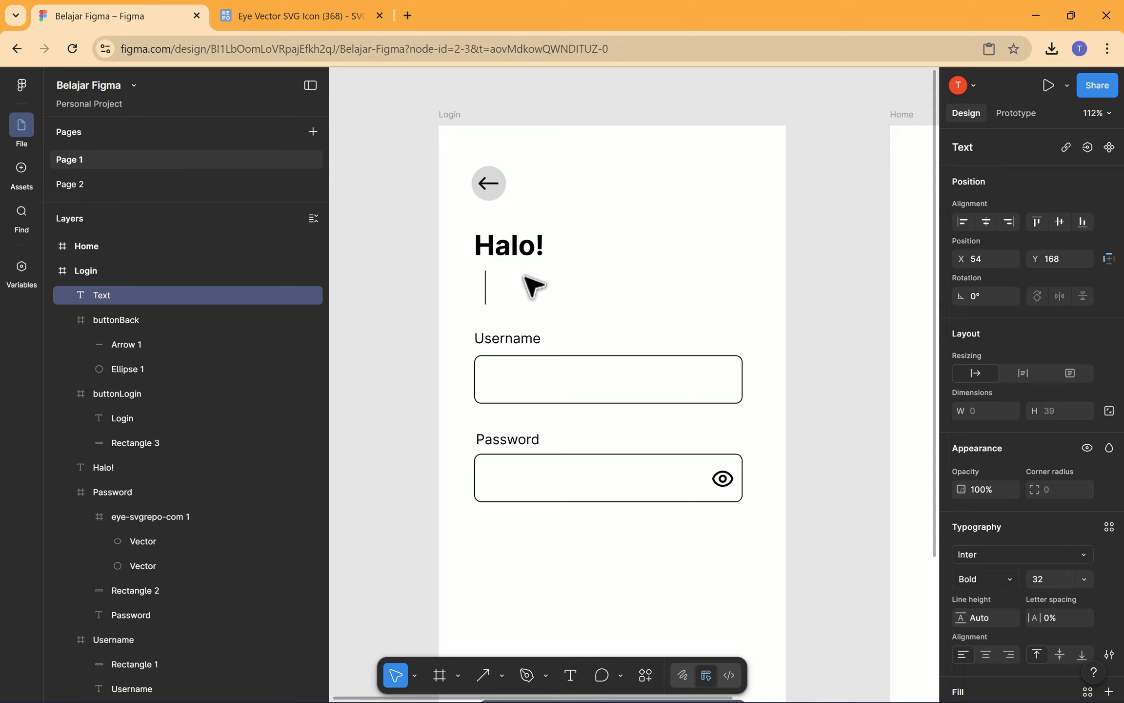
pyautogui.write('login atau buk')
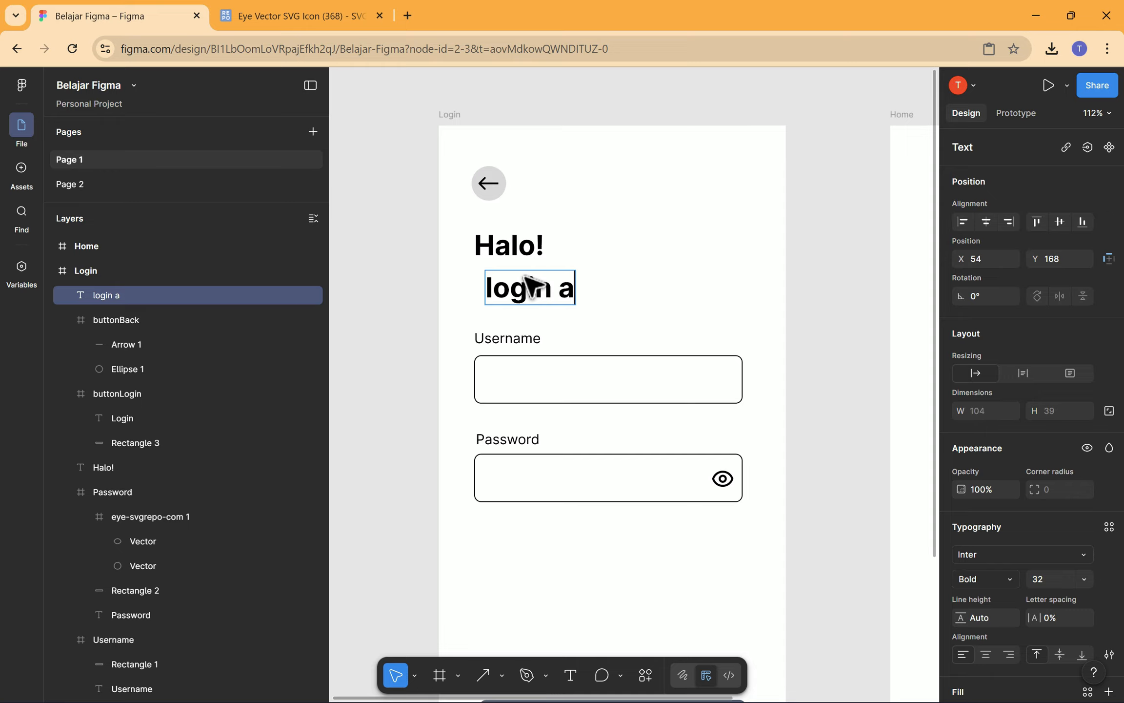
pyautogui.press('BackSpace')
pyautogui.press('BackSpace')
pyautogui.write('i')
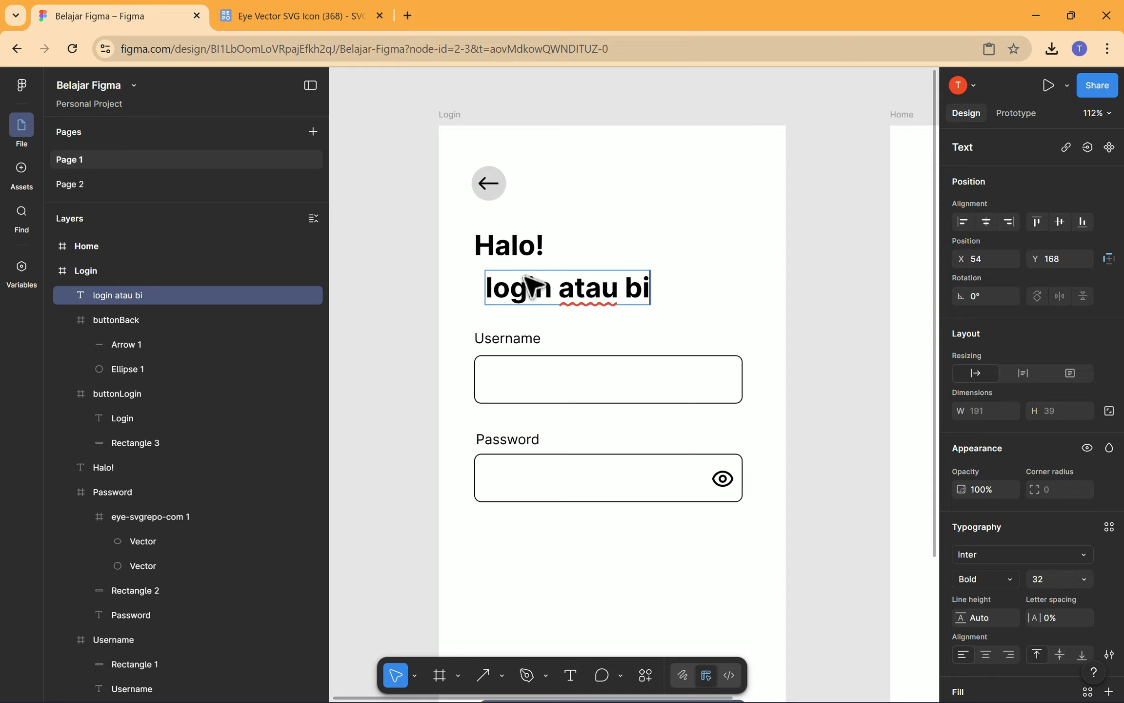
pyautogui.write('kin akun abru')
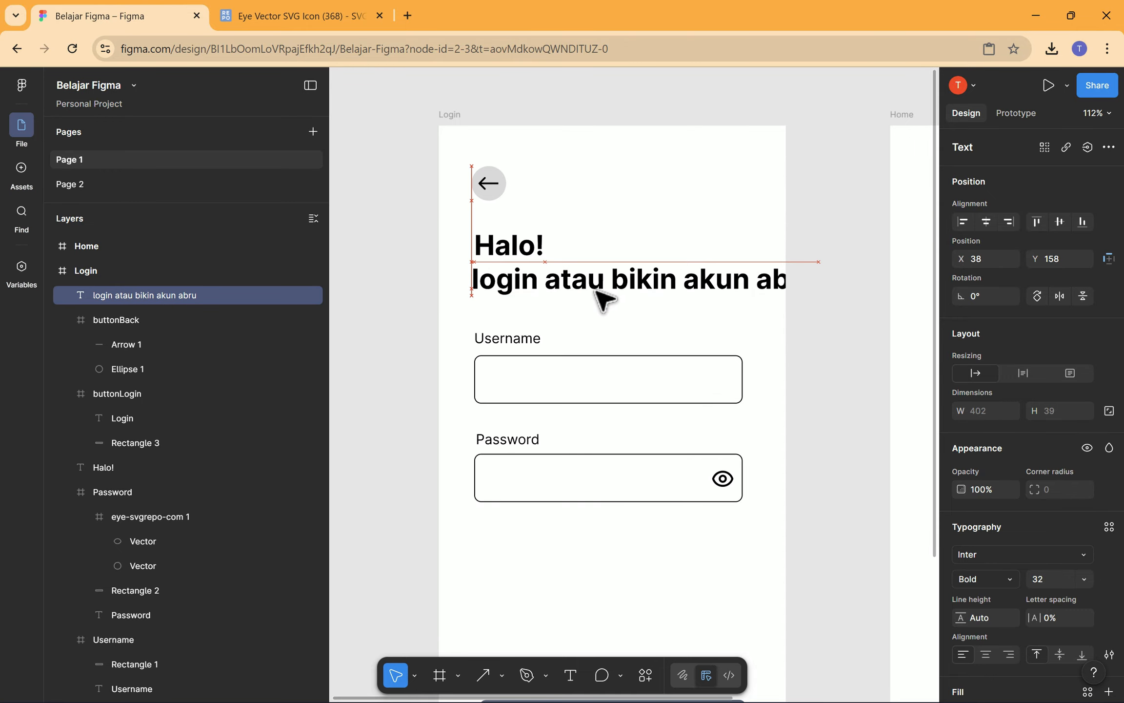
pyautogui.press('Escape')
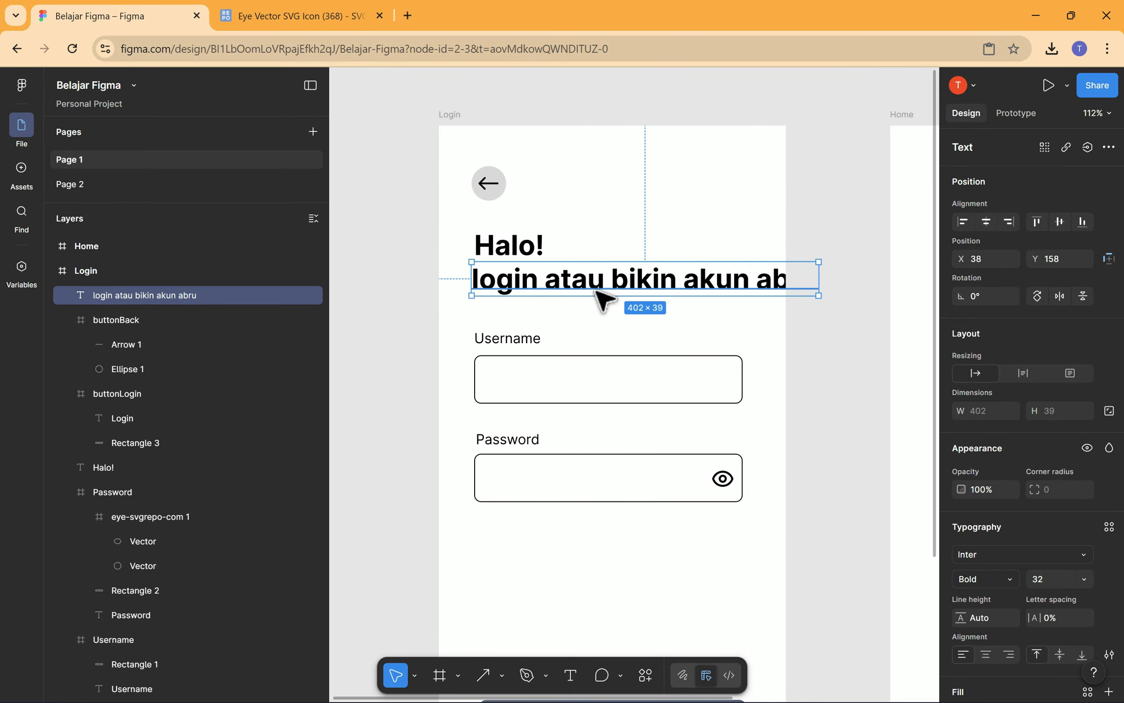
# Set the line below "Halo!" to weight Regular and font size 16.
pyautogui.click(1005, 576)
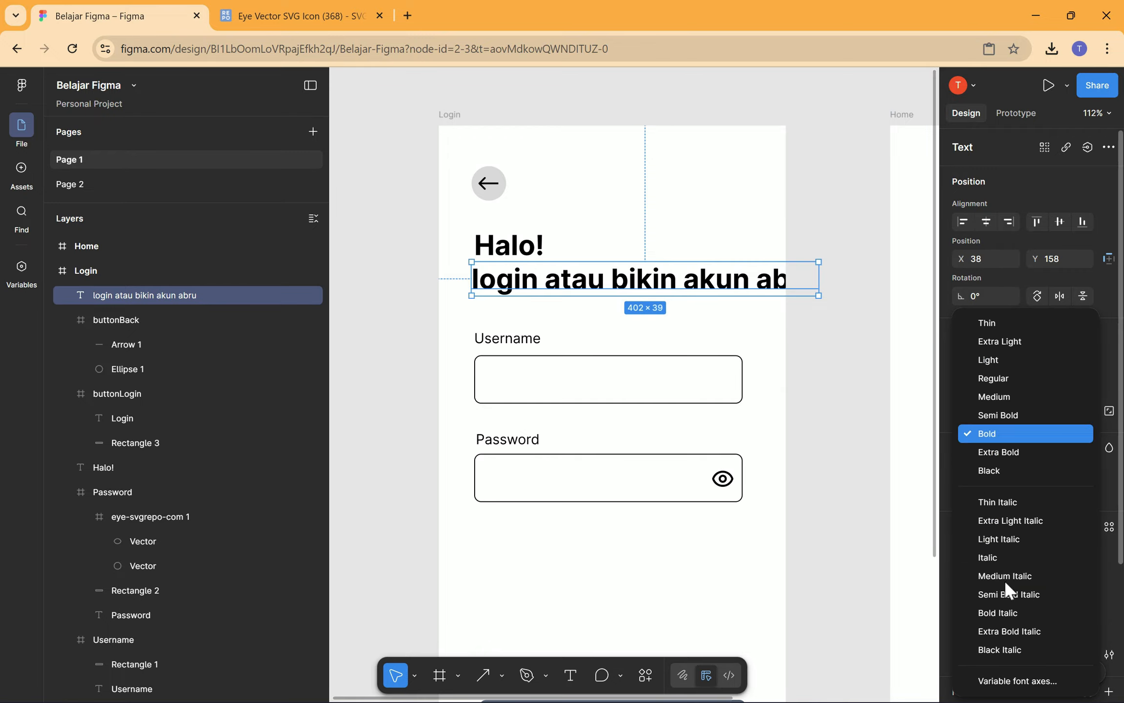
pyautogui.click(1010, 382)
pyautogui.click(1069, 580)
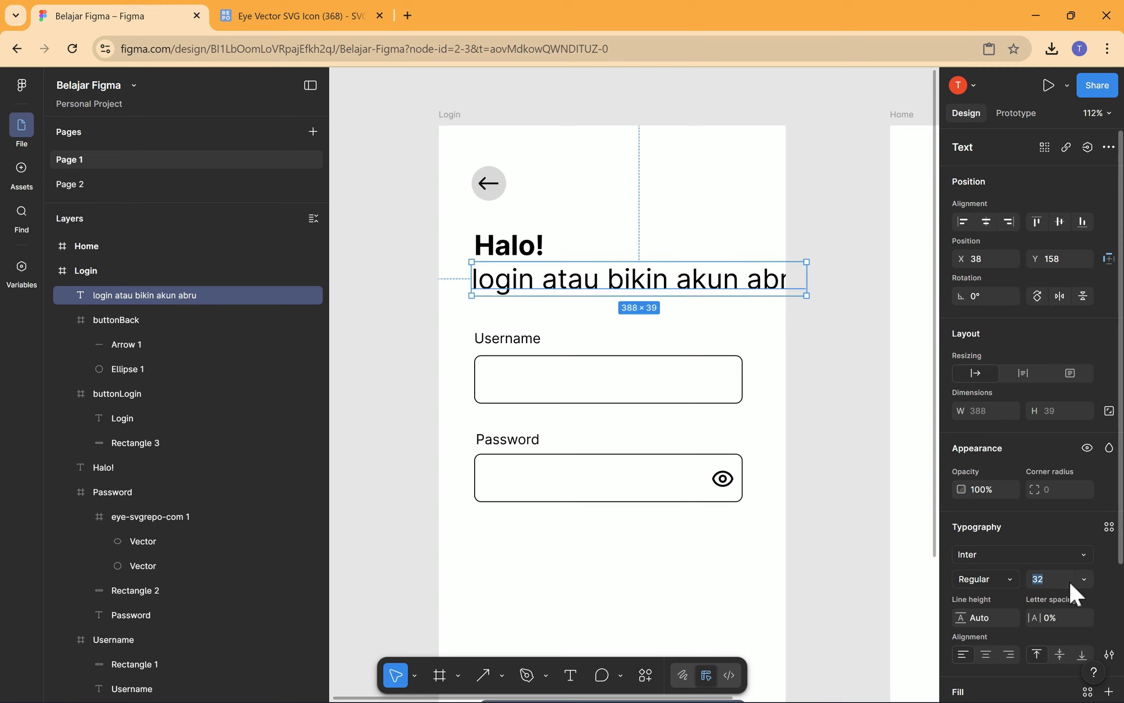
pyautogui.write('16')
pyautogui.press('Return')
pyautogui.click(808, 311)
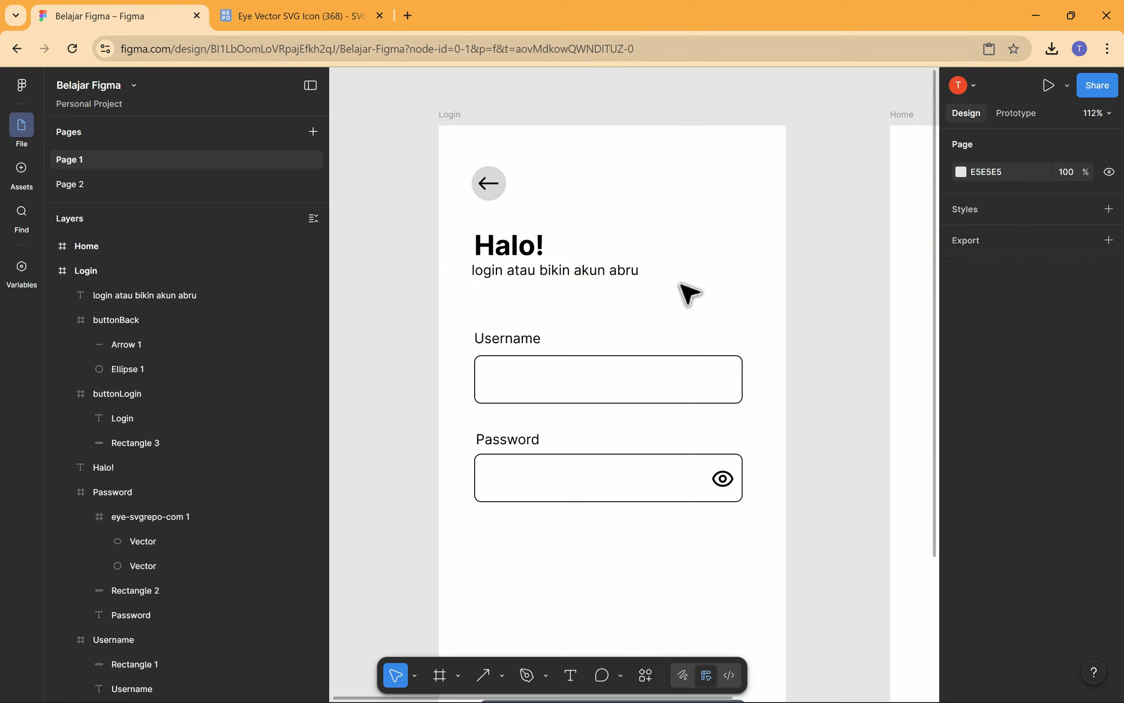
# Align the subtitle with the "Halo!" heading and correct its wording to "Login atau bikin akun baru".
pyautogui.moveTo(613, 271); pyautogui.dragTo(620, 271)
pyautogui.doubleClick(482, 279)
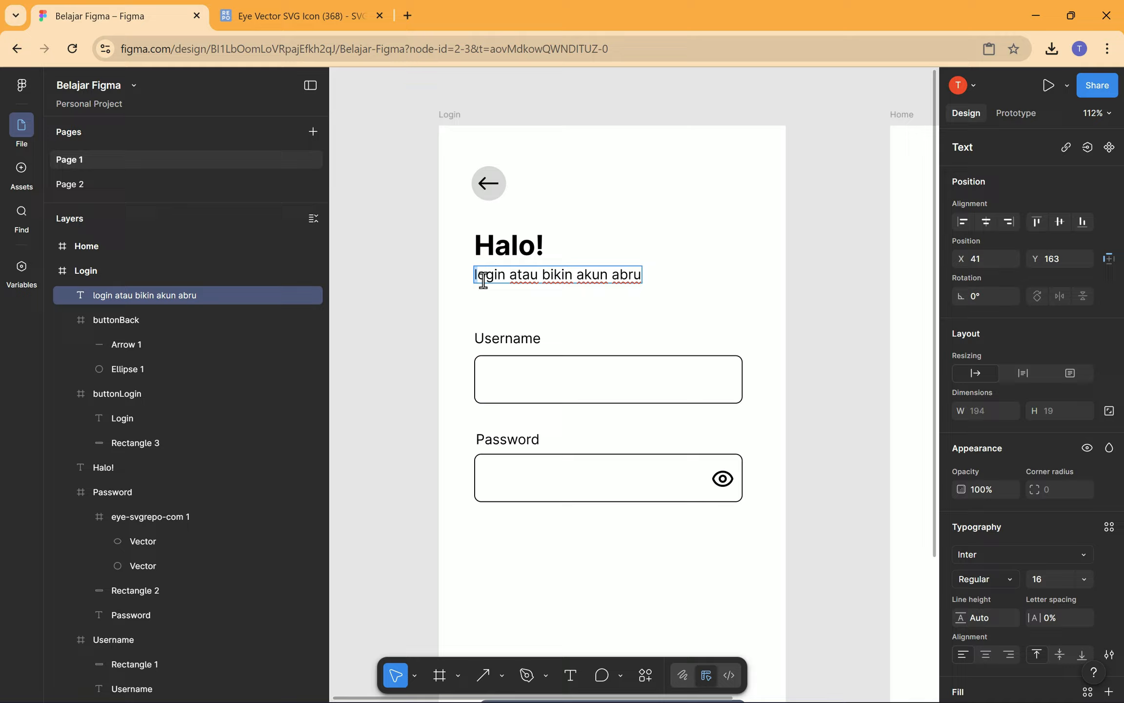
pyautogui.write('L')
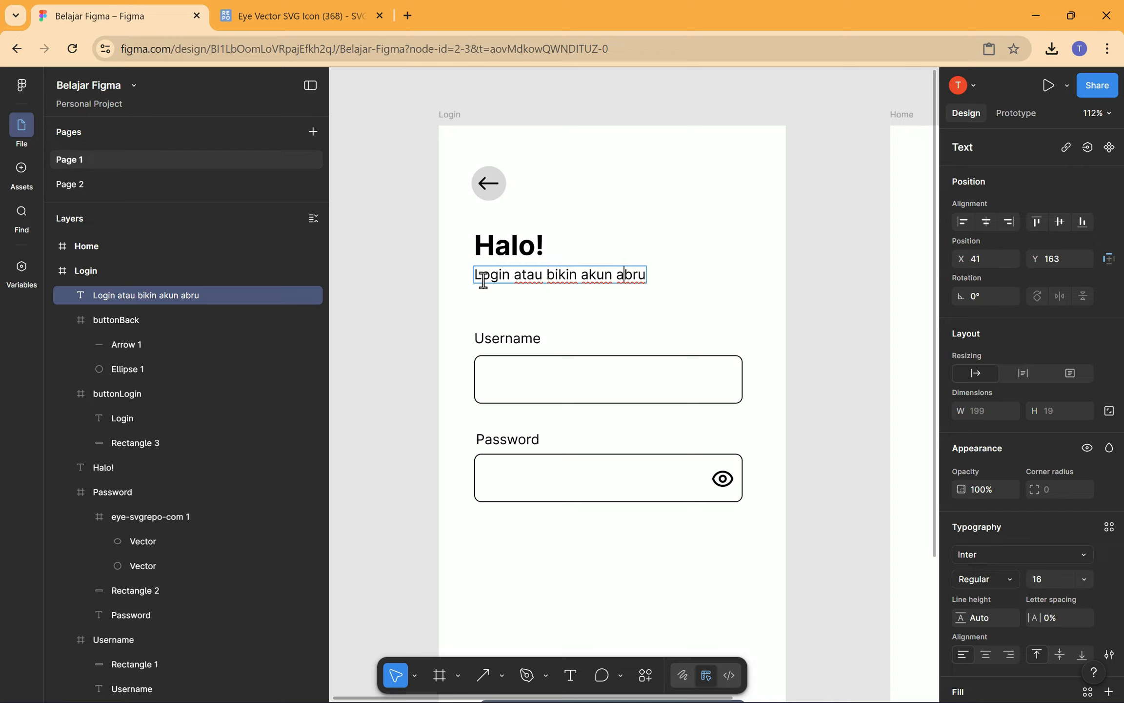
pyautogui.press('BackSpace')
pyautogui.press('Right')
pyautogui.write('a')
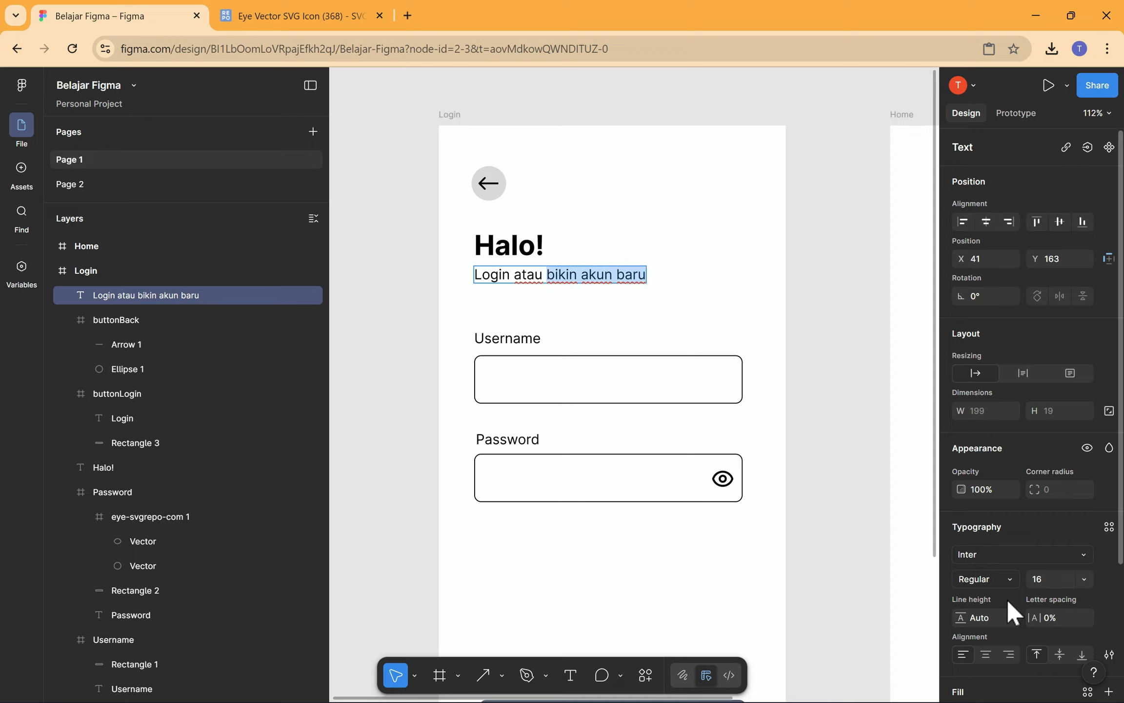
# Make the words "bikin akun baru" in the subtitle Semi Bold and underlined.
pyautogui.click(1005, 580)
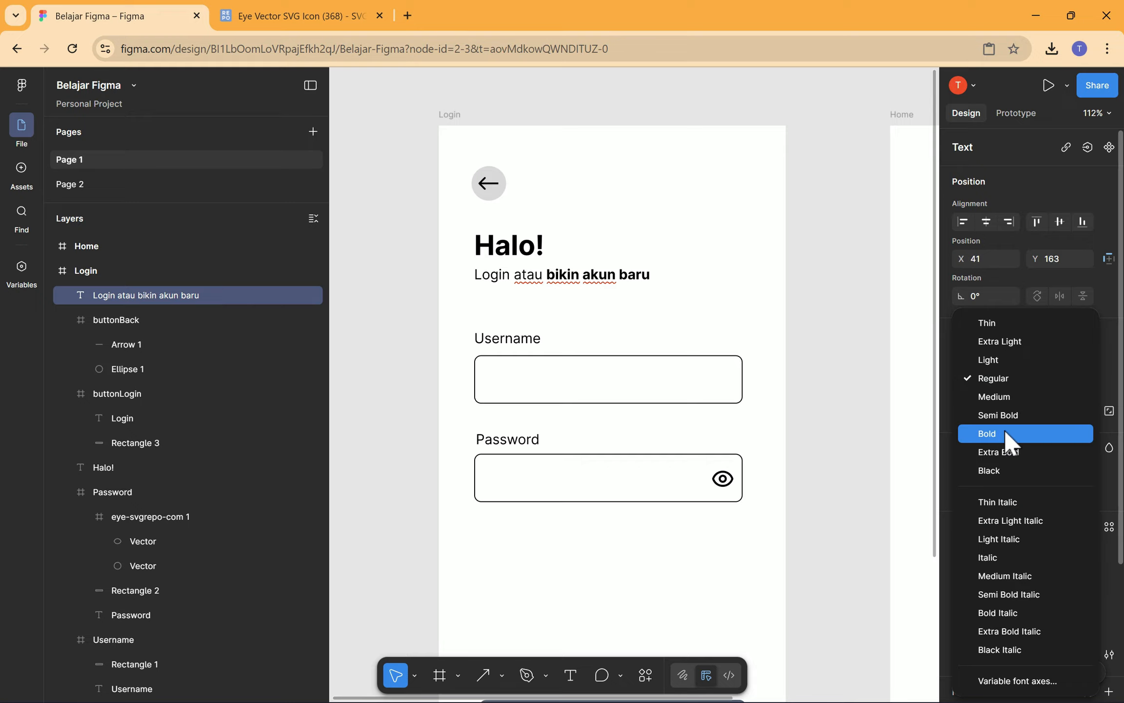
pyautogui.click(1004, 416)
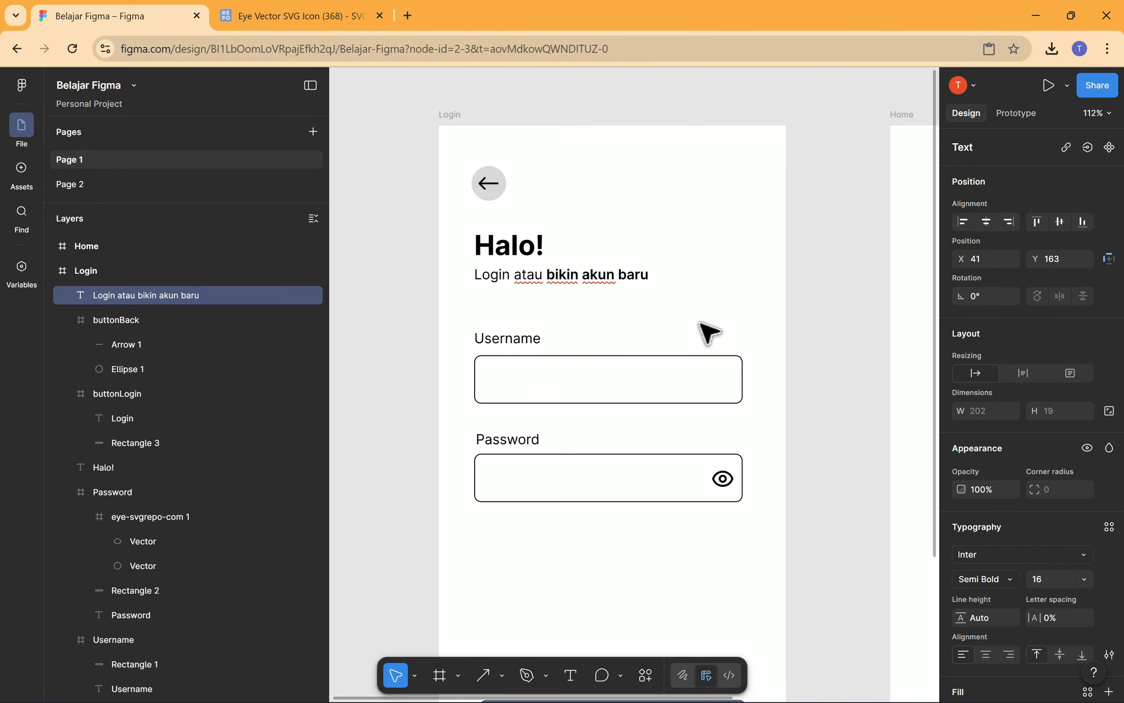
pyautogui.click(1005, 585)
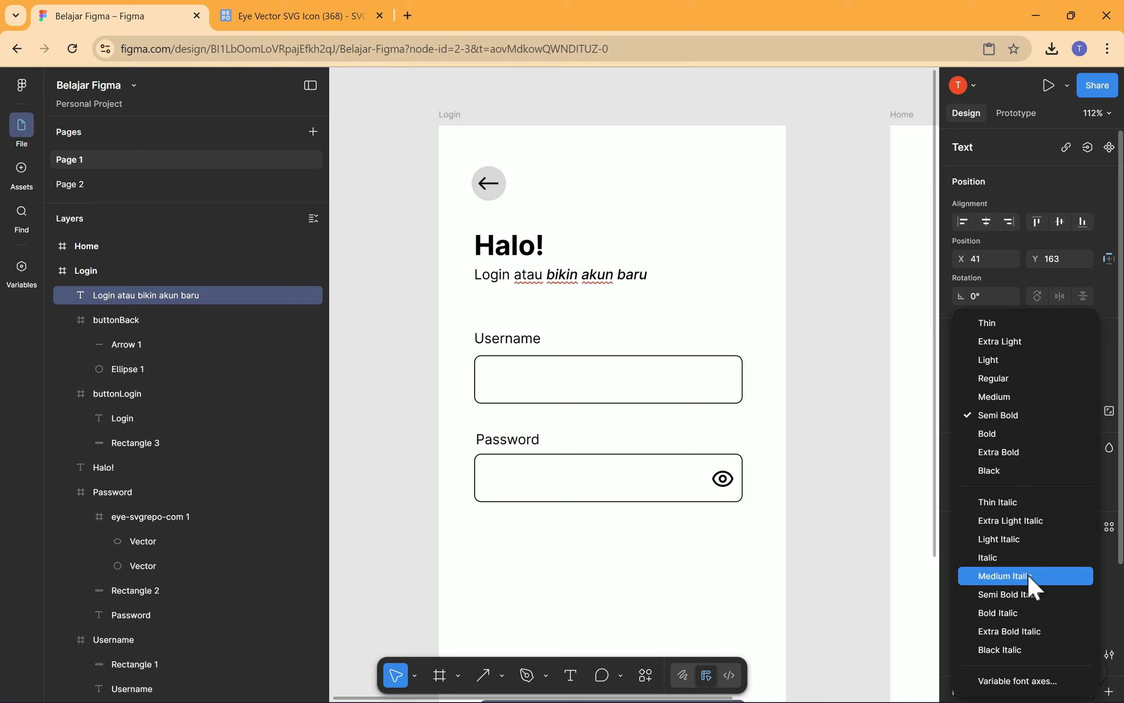
pyautogui.click(904, 588)
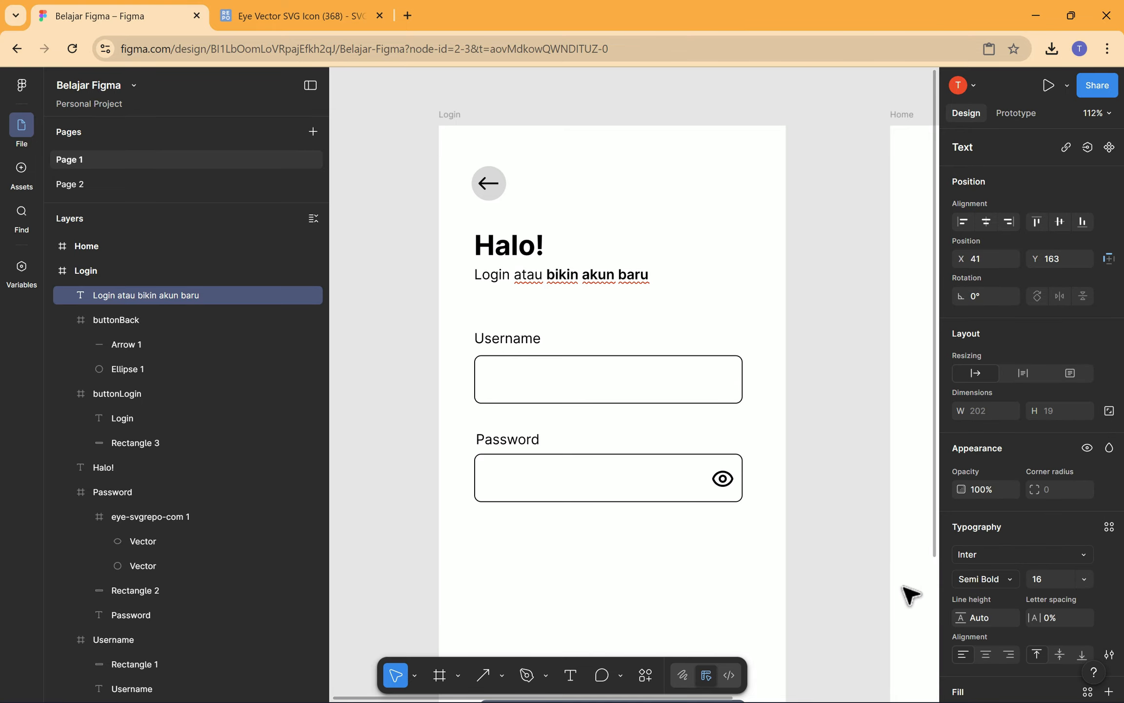
pyautogui.scroll(-3, 973, 640)
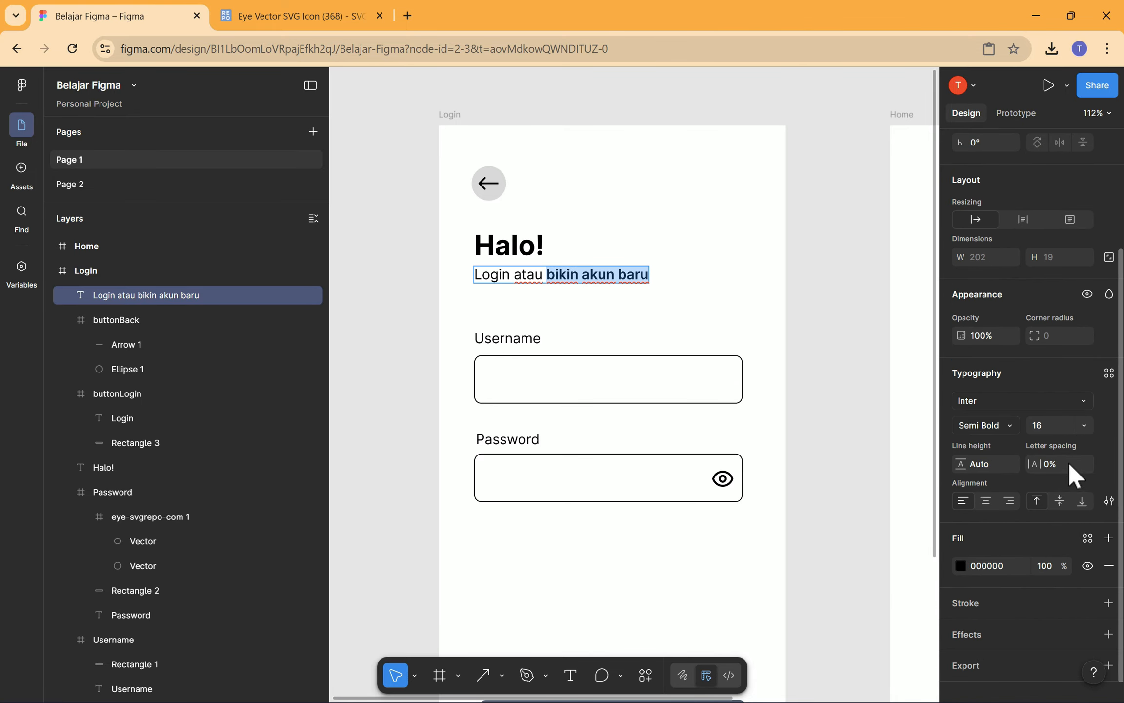
pyautogui.scroll(-1, 1115, 502)
pyautogui.click(1109, 484)
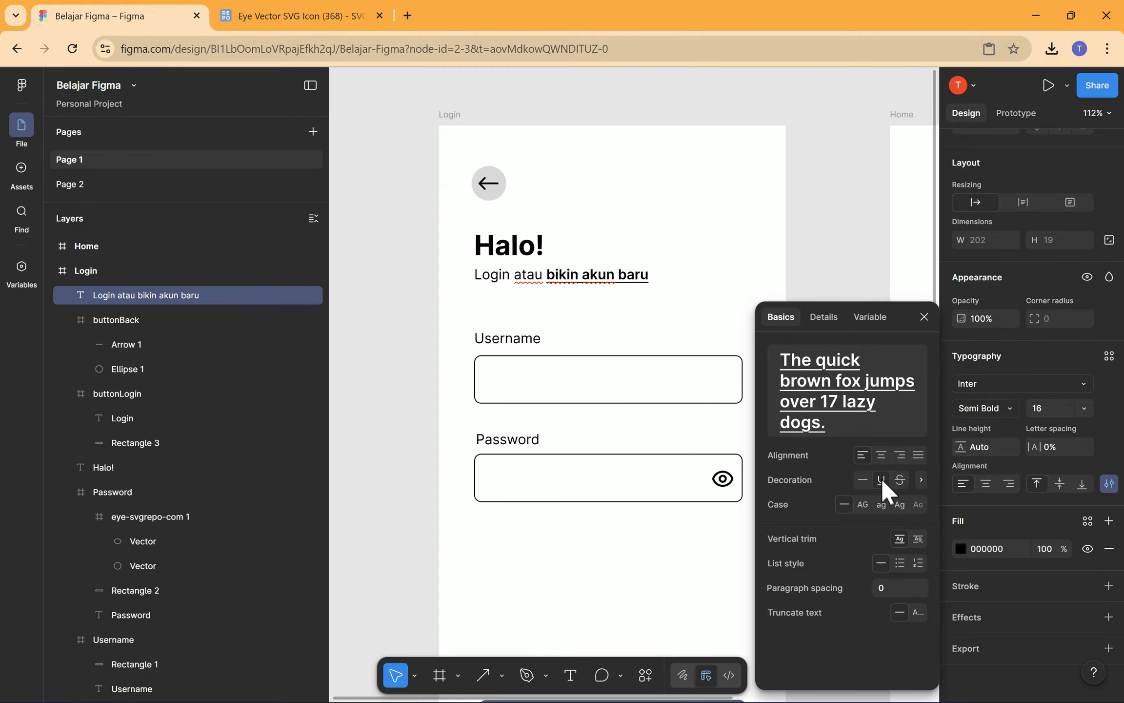
# Set the colour of "bikin akun baru" to the page's 545F71 and shift the subtitle slightly beneath "Halo!".
pyautogui.click(962, 550)
pyautogui.click(849, 672)
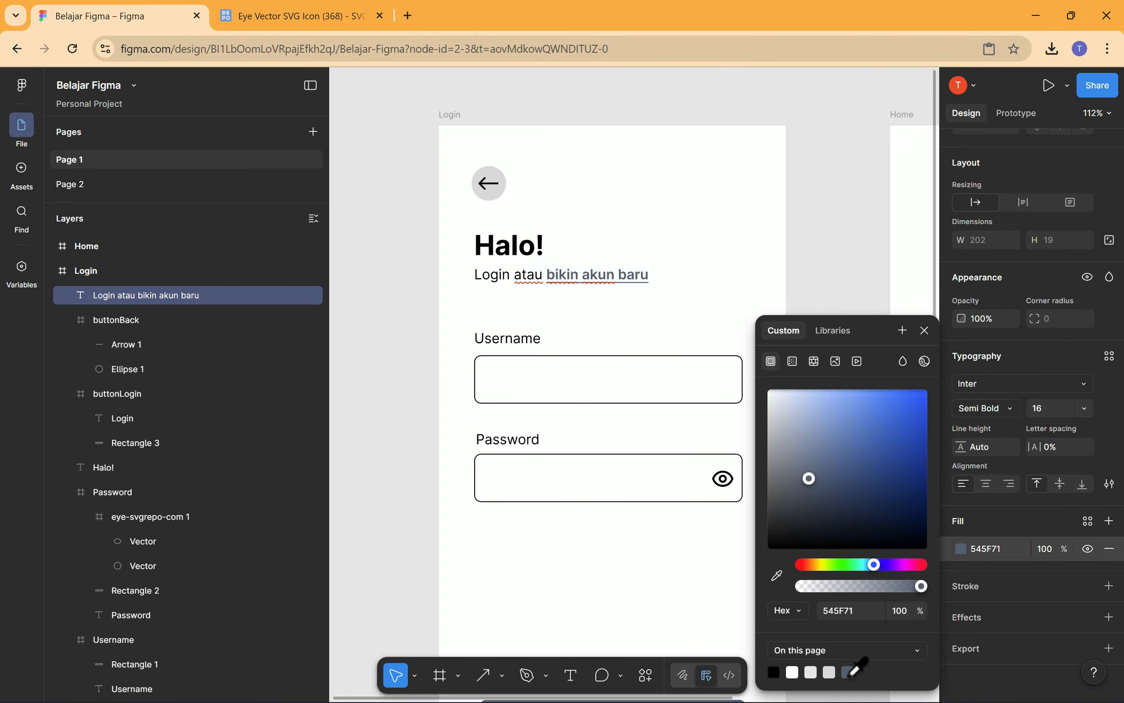
pyautogui.click(843, 241)
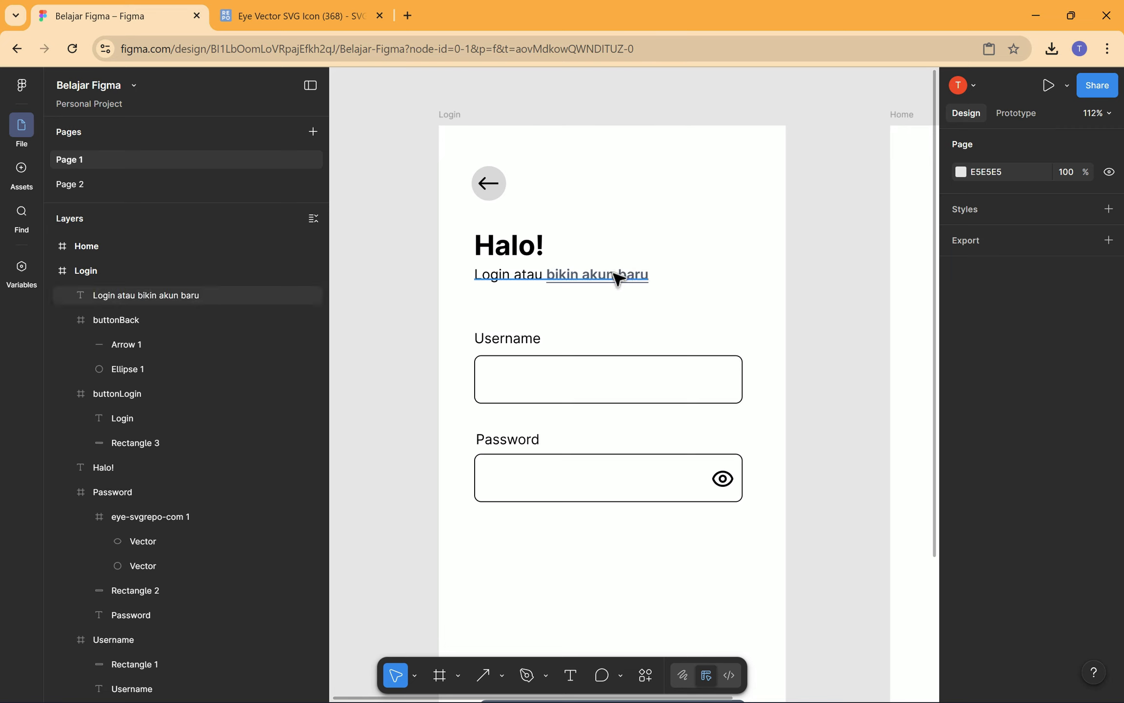
pyautogui.moveTo(618, 276); pyautogui.dragTo(626, 281)
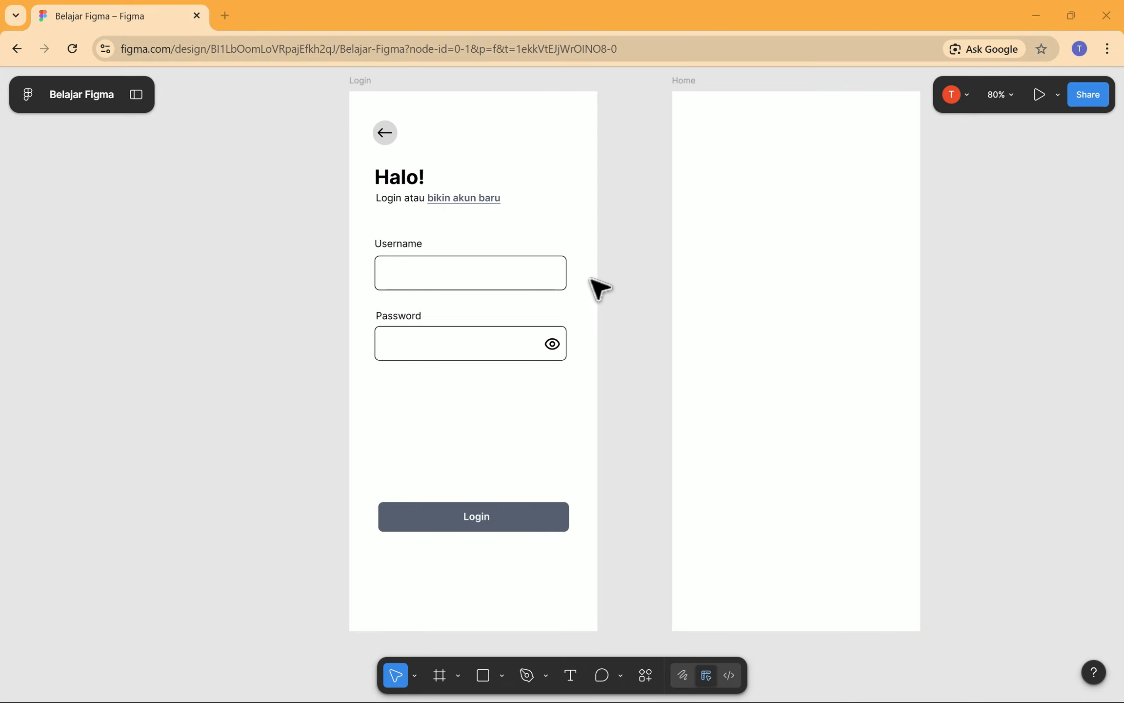
# Move the Home frame farther away from the Login frame, to about X 317, Y 5.
pyautogui.click(509, 288)
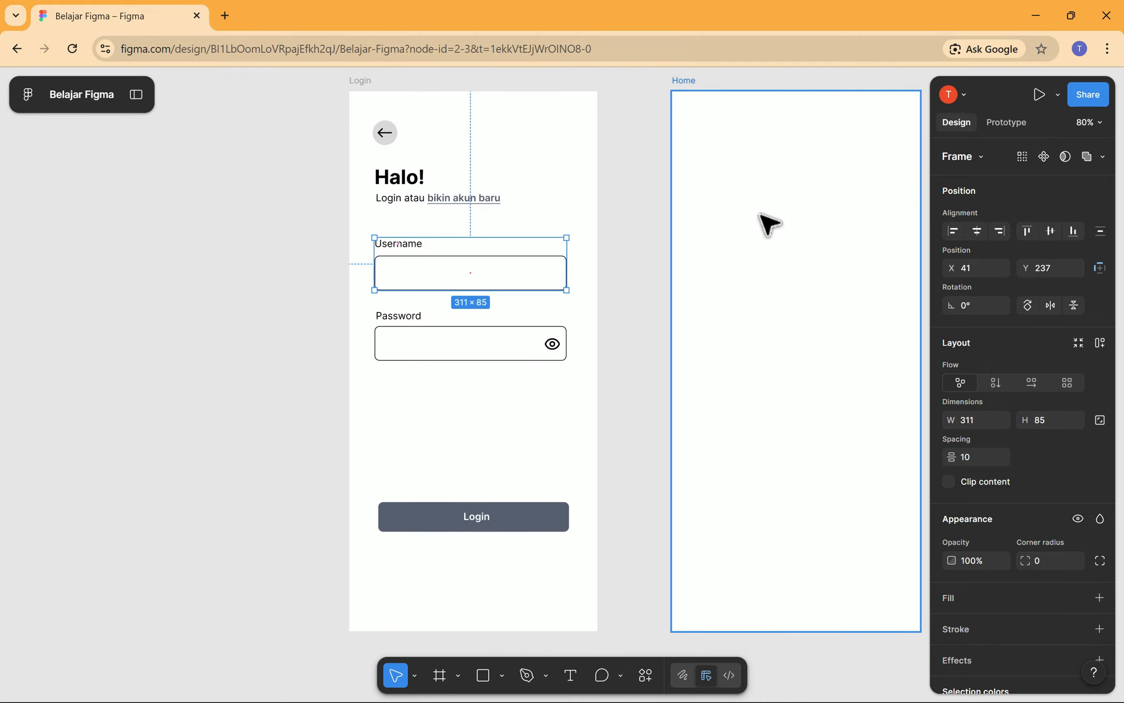
pyautogui.scroll(-5, 759, 215)
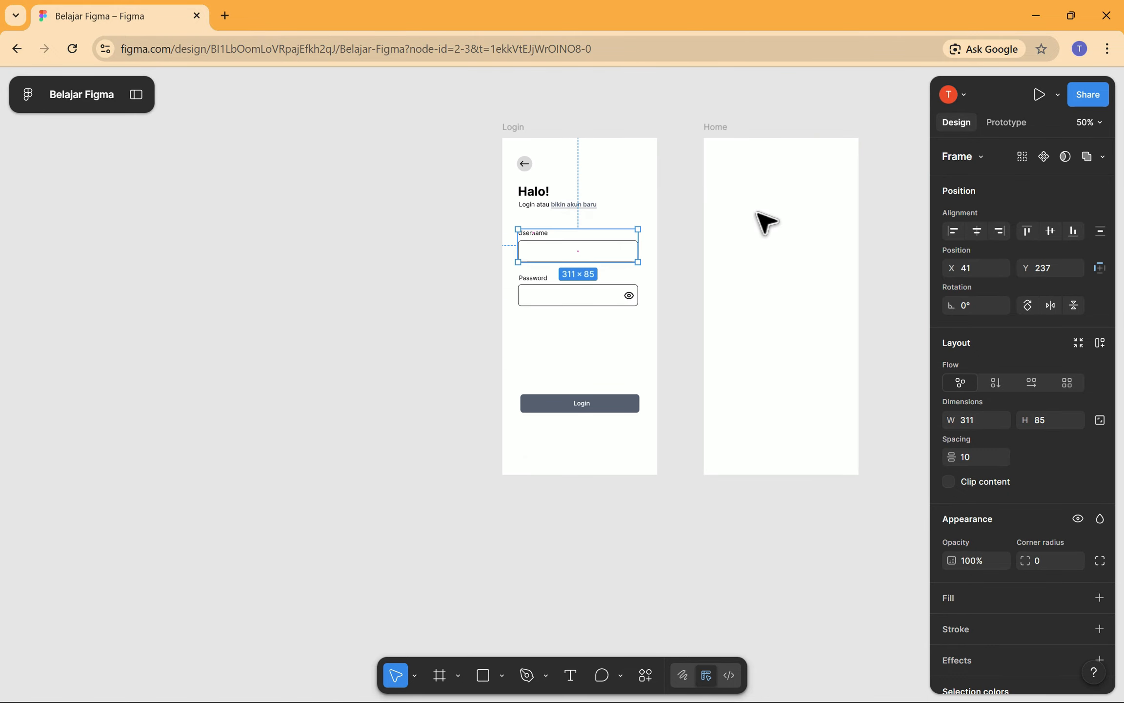
pyautogui.scroll(2, 723, 139)
pyautogui.moveTo(712, 117); pyautogui.dragTo(896, 123)
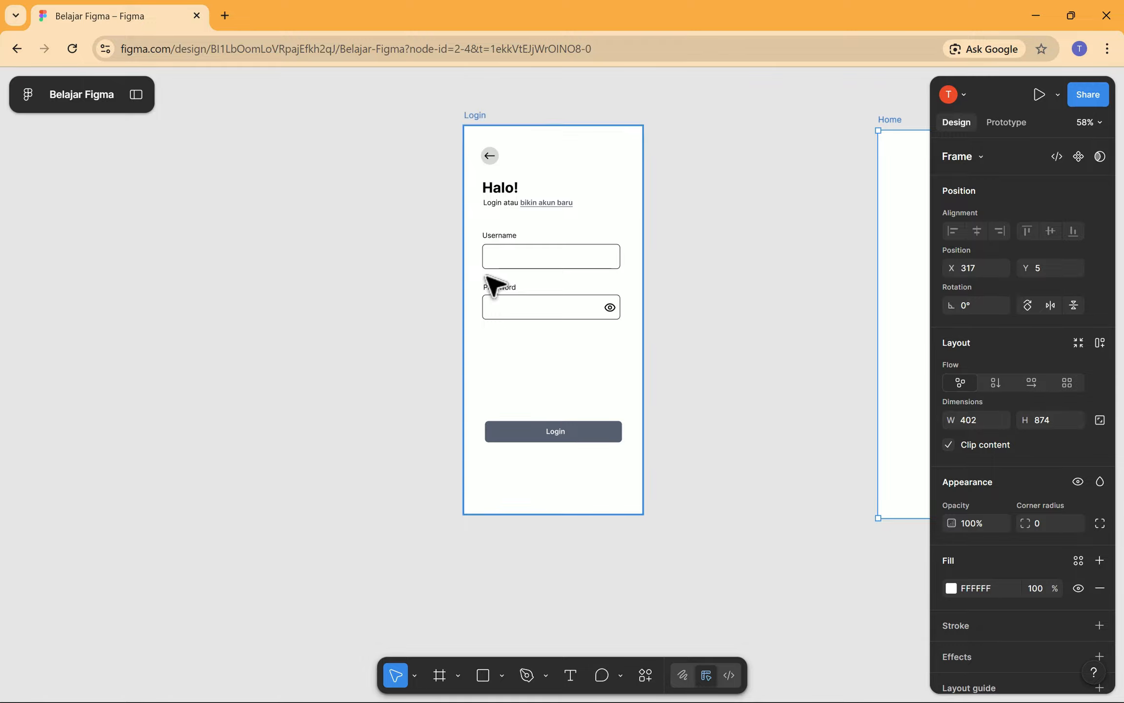
# Duplicate the Login frame and place the copy between the original and Home at about X -150, Y -5, level with the original.
pyautogui.scroll(3, 488, 283)
pyautogui.scroll(4, 515, 246)
pyautogui.click(468, 222)
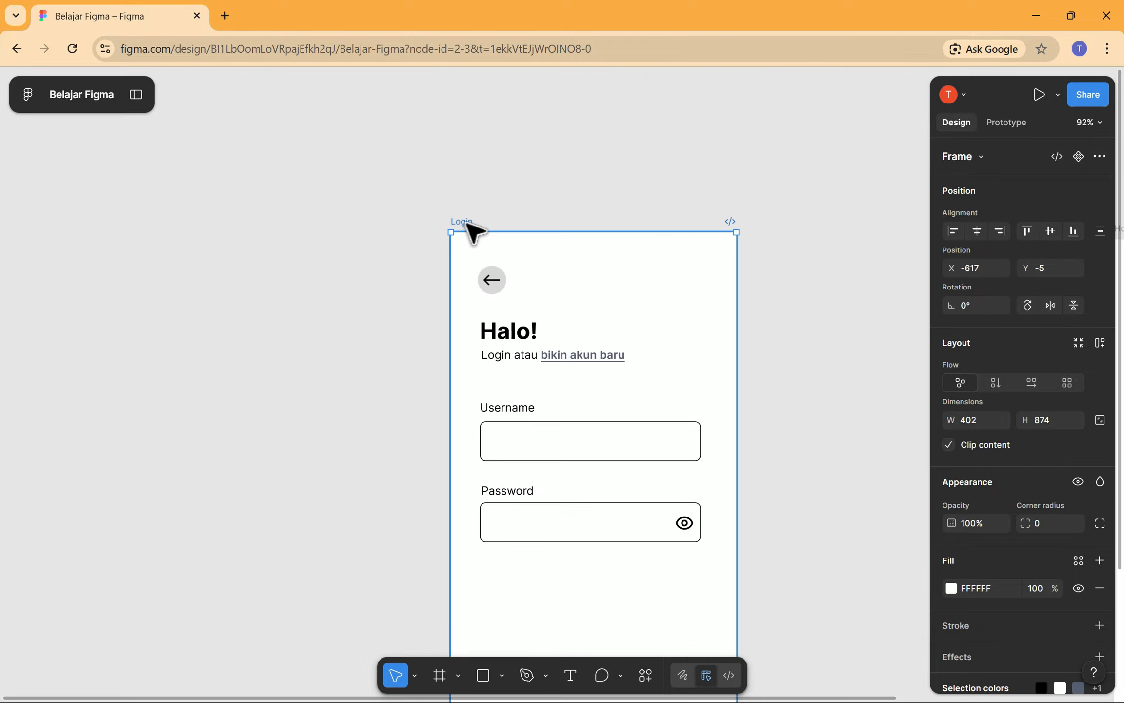
pyautogui.rightClick(468, 222)
pyautogui.moveTo(584, 236)
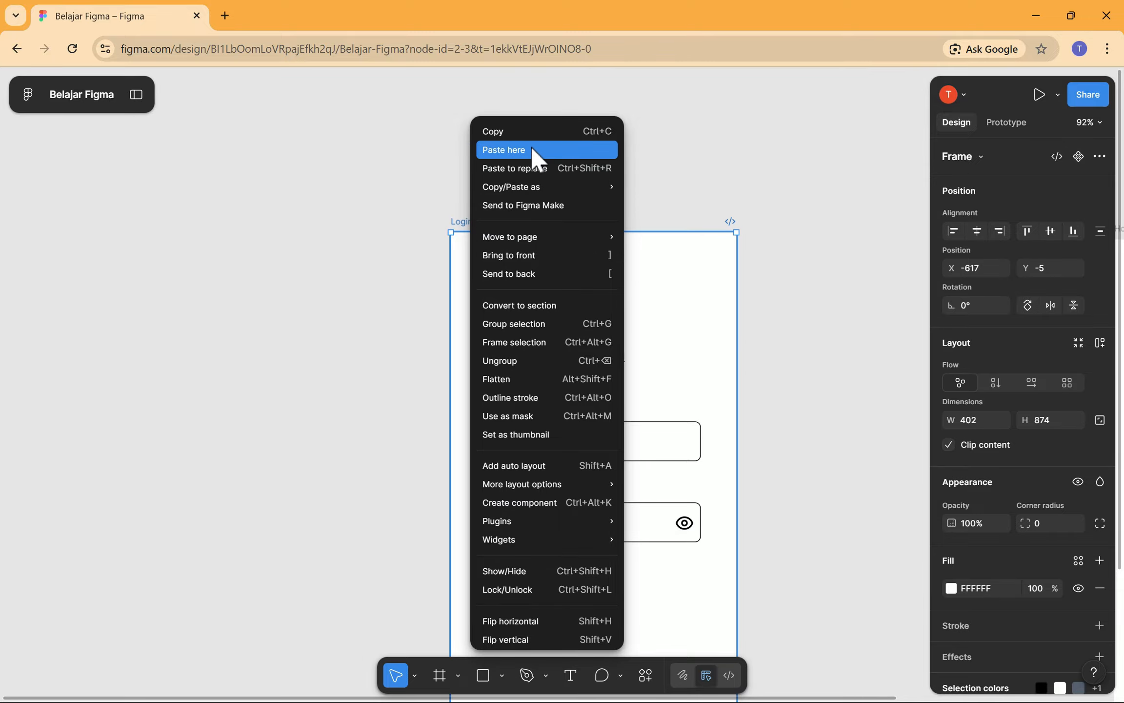
pyautogui.click(530, 132)
pyautogui.rightClick(739, 173)
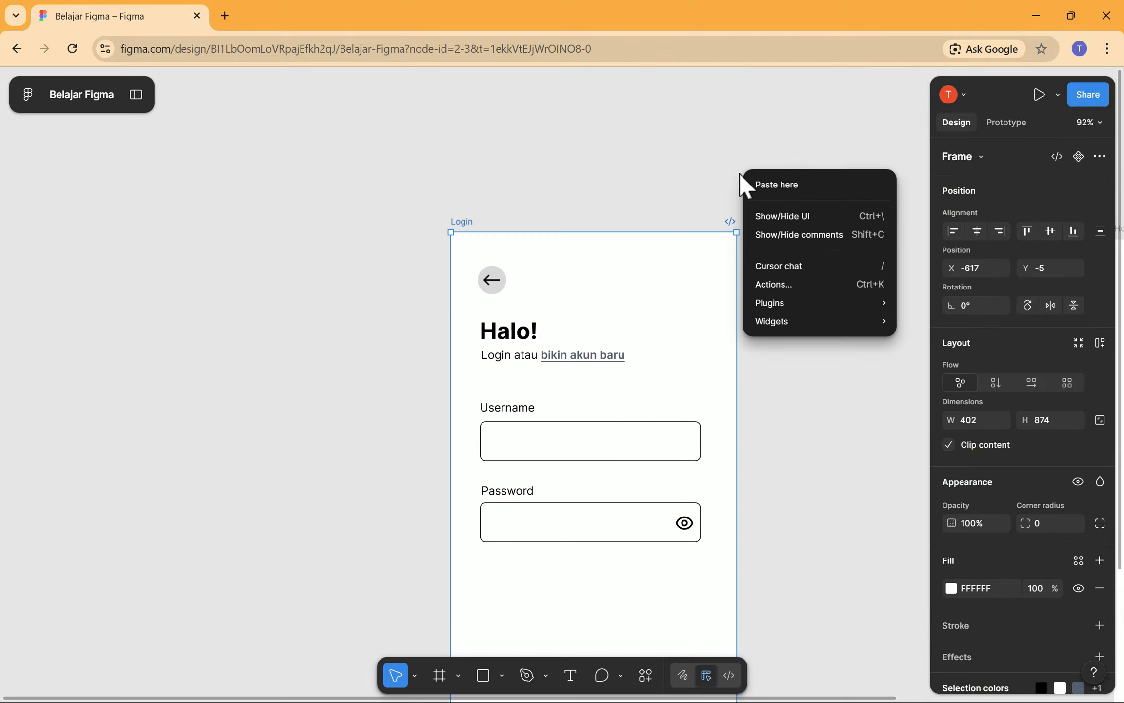
pyautogui.click(771, 187)
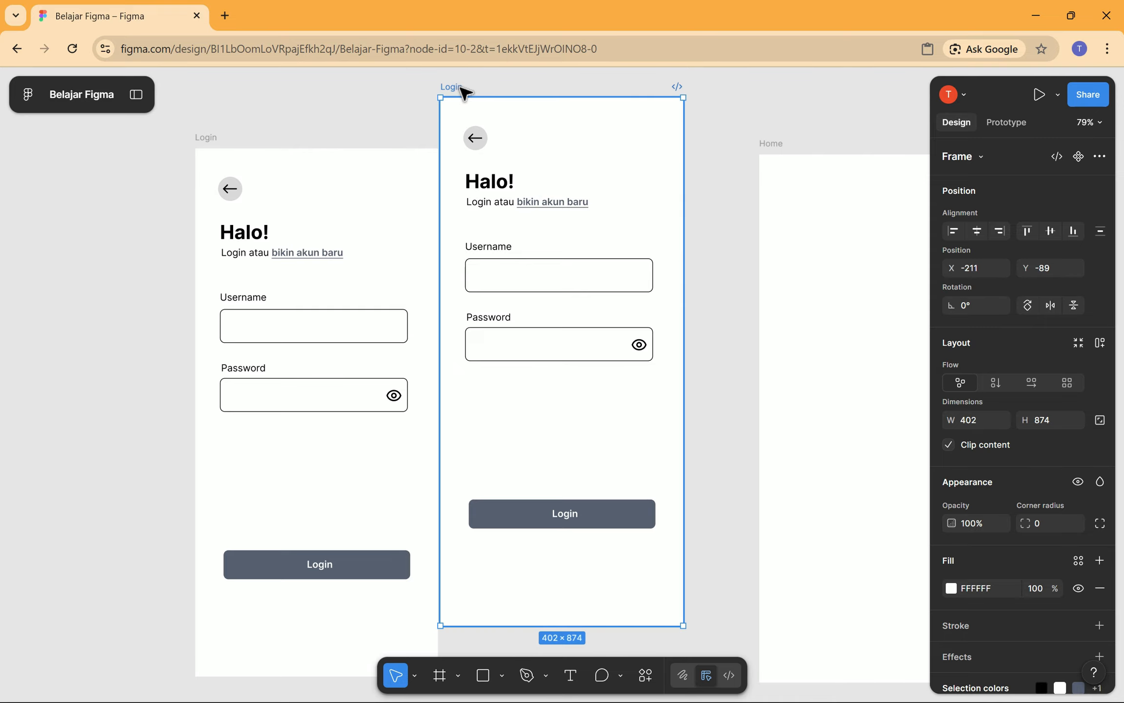
pyautogui.moveTo(459, 90); pyautogui.dragTo(494, 139)
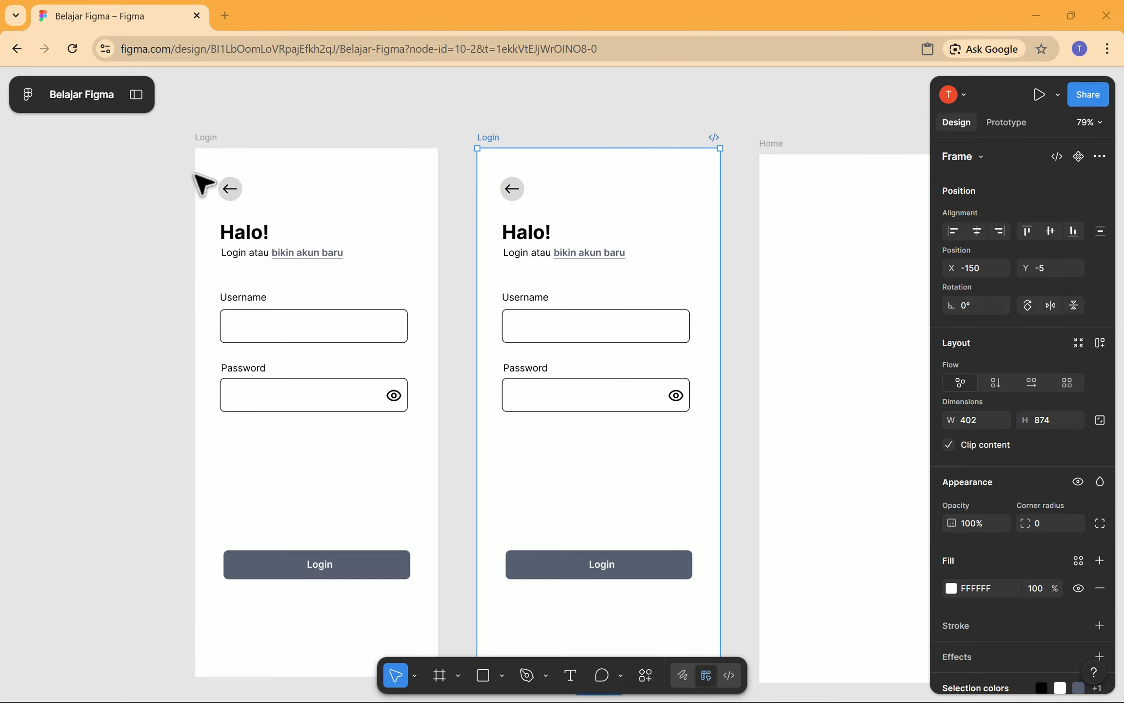
# Rename Page 2 as Components.
pyautogui.click(135, 100)
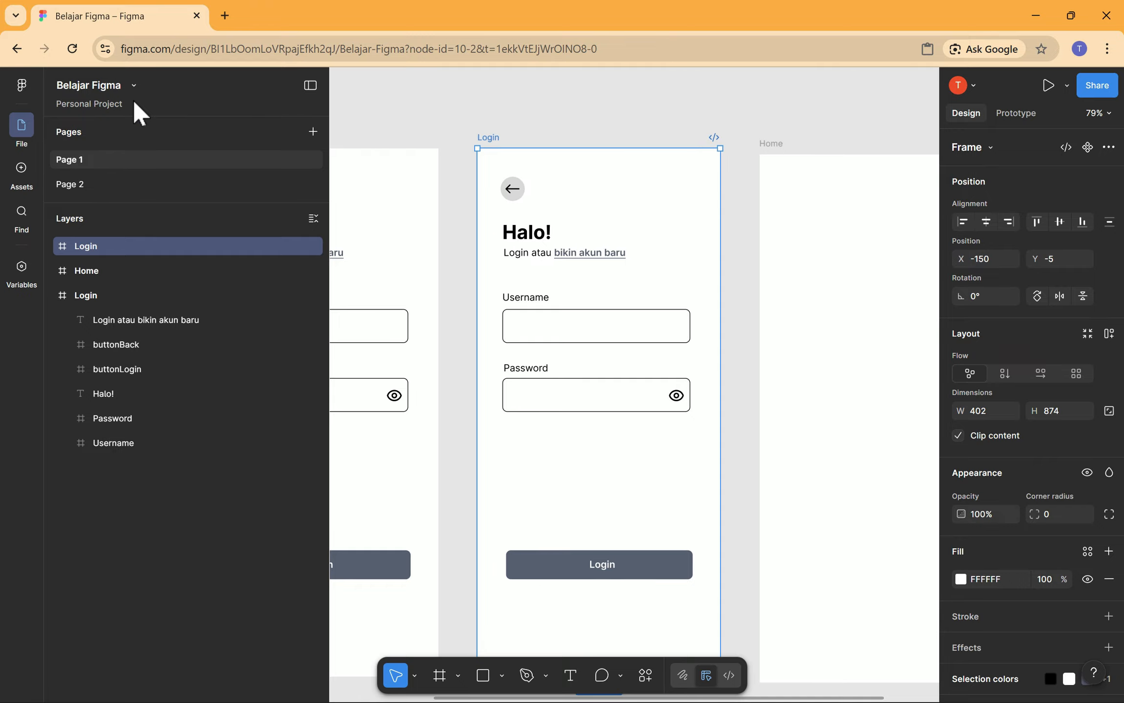
pyautogui.click(81, 179)
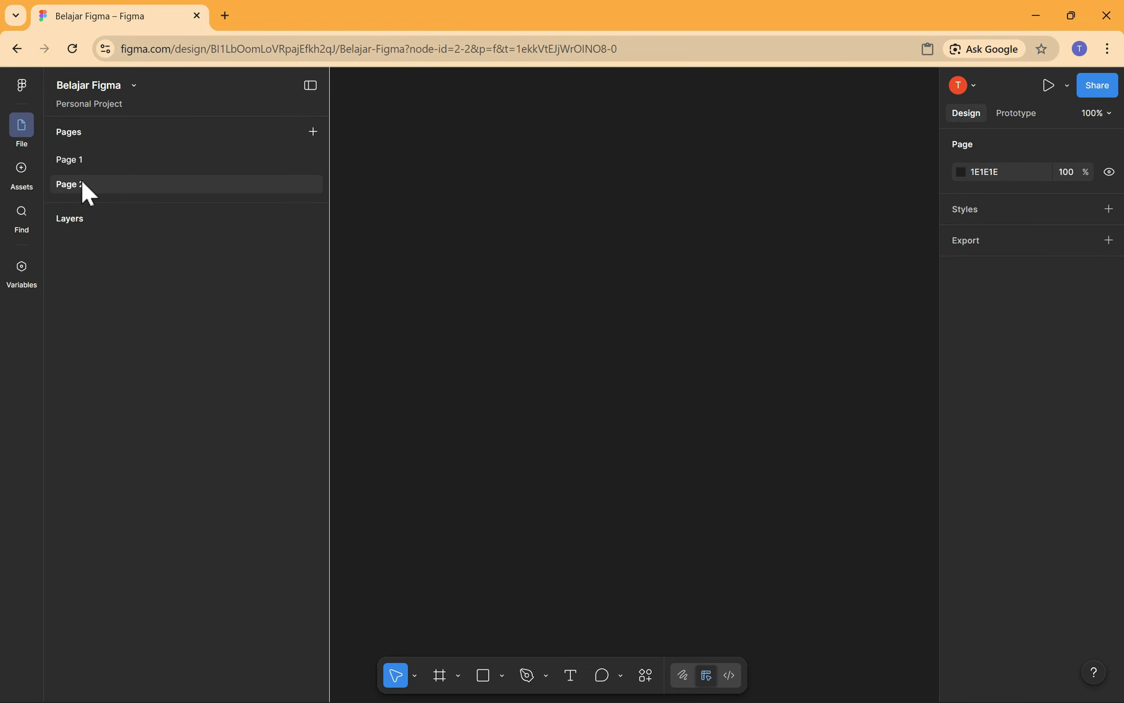
pyautogui.doubleClick(82, 183)
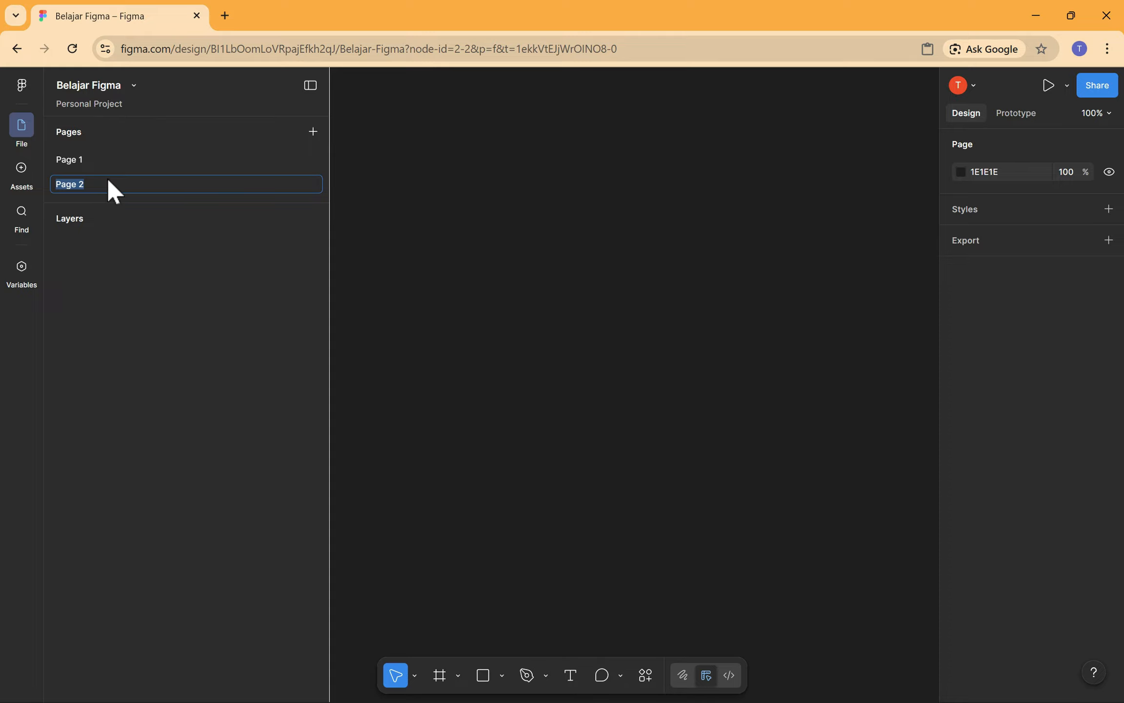
pyautogui.write('Components')
pyautogui.press('Return')
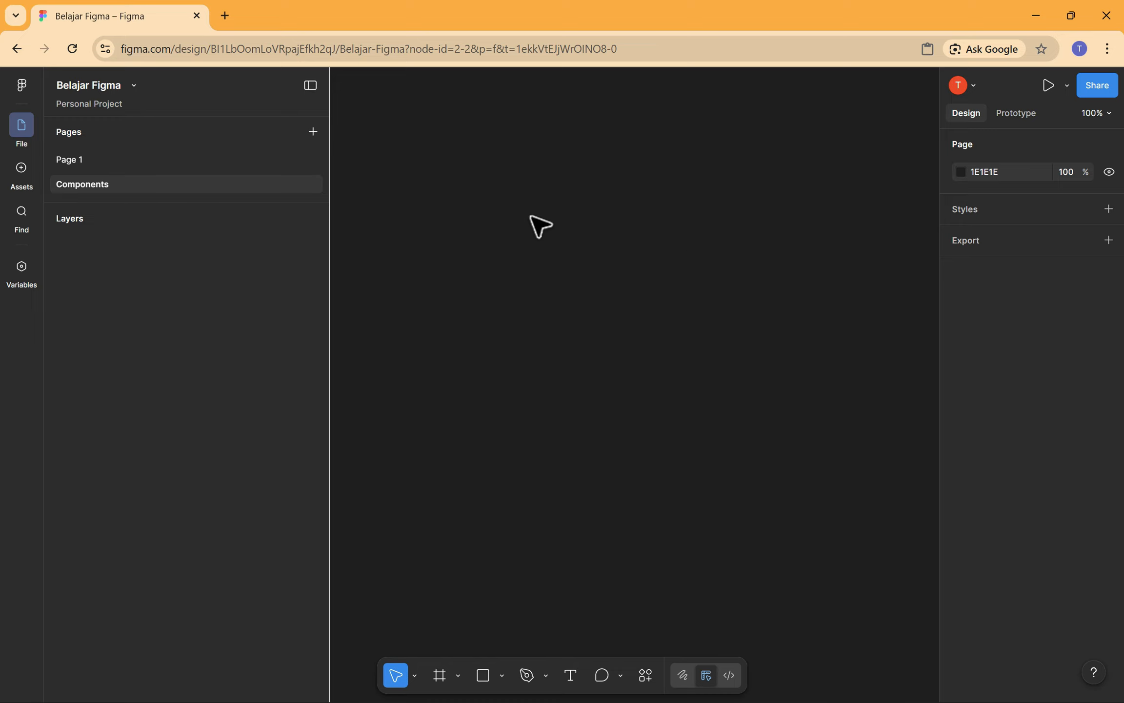
# Copy Page 1's background colour E5E5E5 and apply it to the Components page.
pyautogui.click(206, 165)
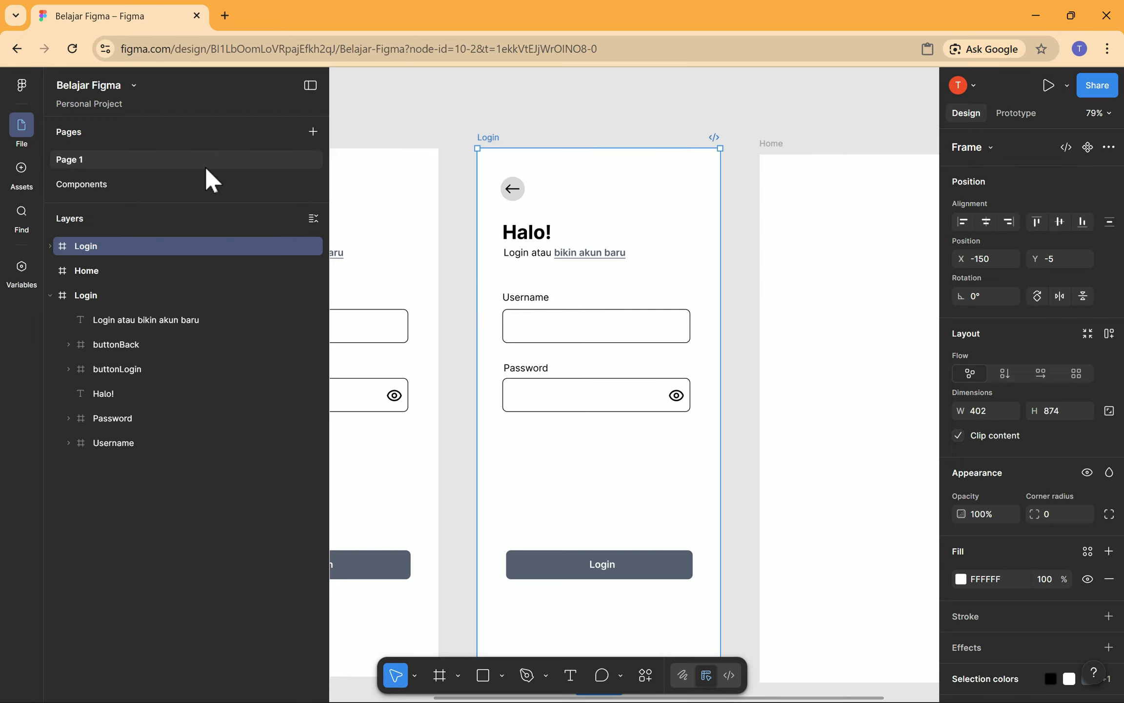
pyautogui.scroll(1, 586, 195)
pyautogui.click(432, 123)
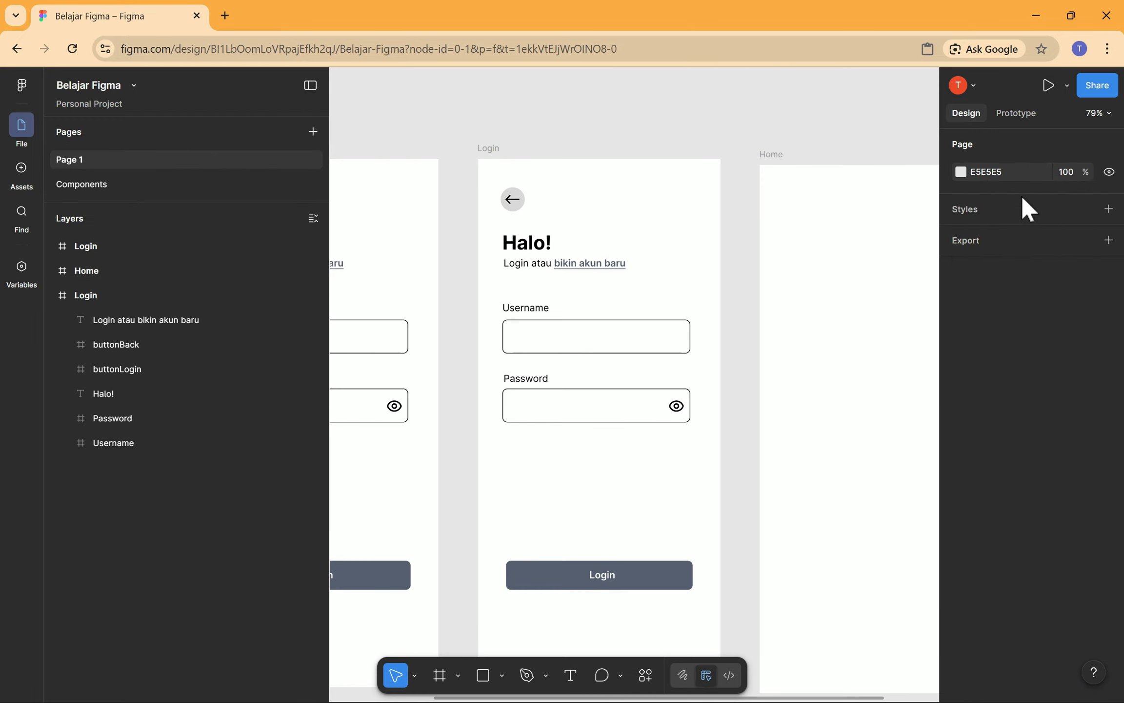
pyautogui.click(1017, 173)
pyautogui.hotkey('ctrl', 'c')
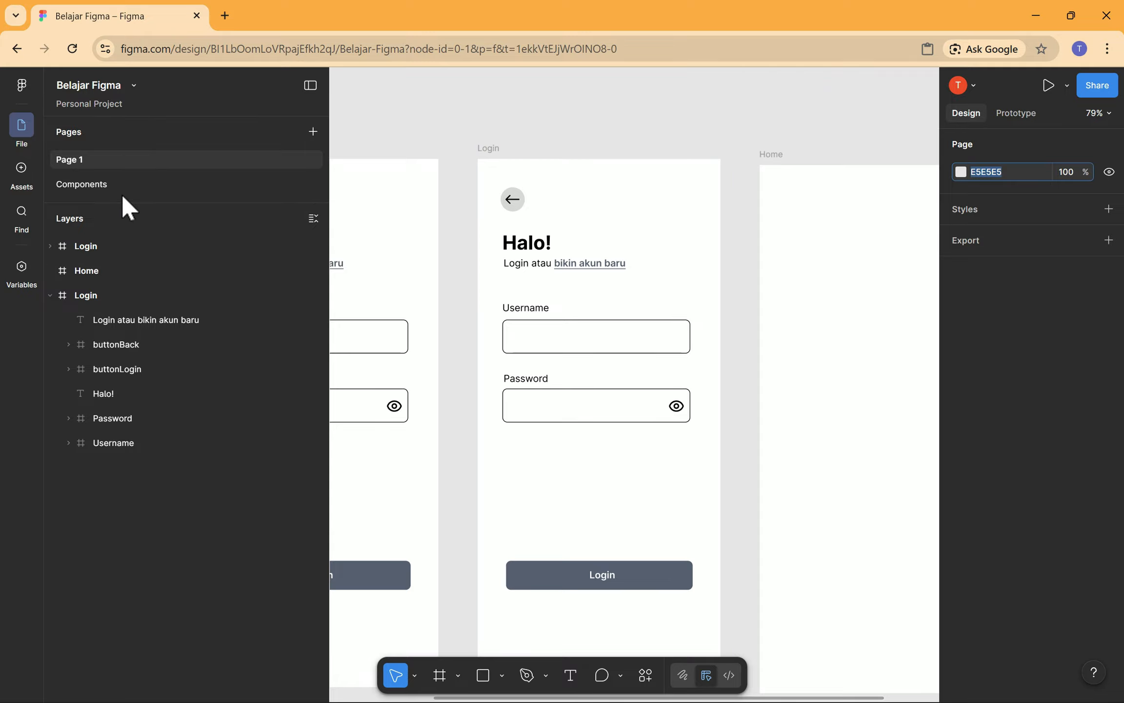
pyautogui.click(123, 186)
pyautogui.click(1010, 174)
pyautogui.hotkey('ctrl', 'v')
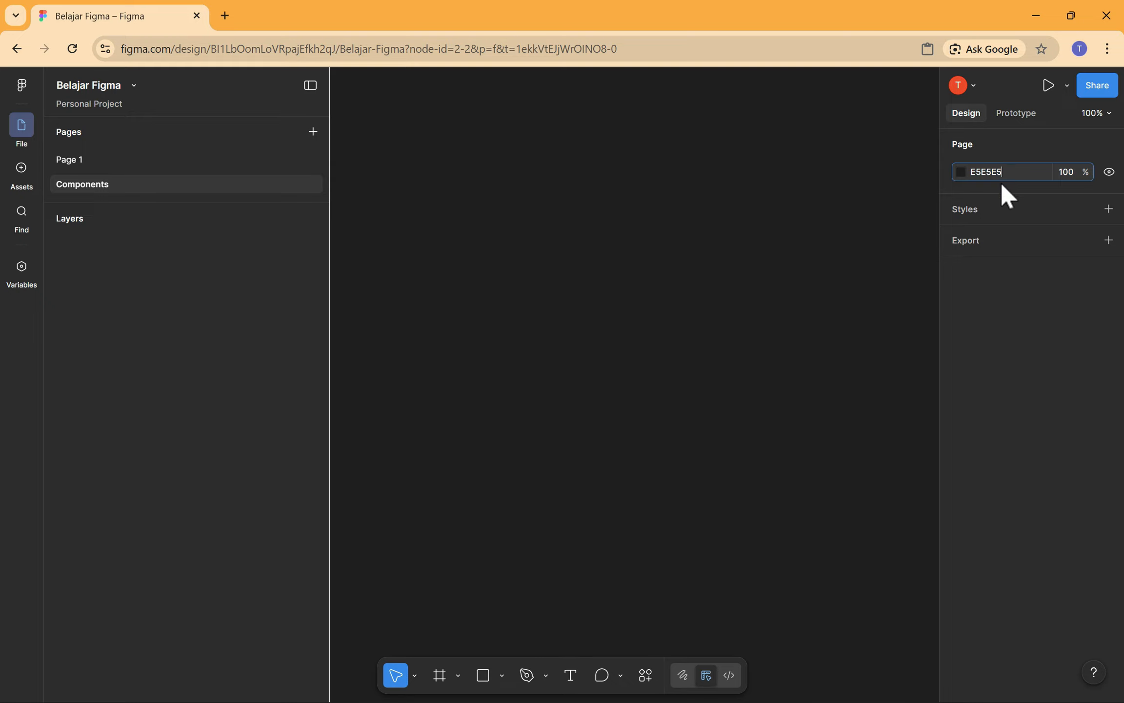
pyautogui.press('Return')
# Add a MacBook Pro 14" preset frame to the Components page.
pyautogui.scroll(-3, 777, 299)
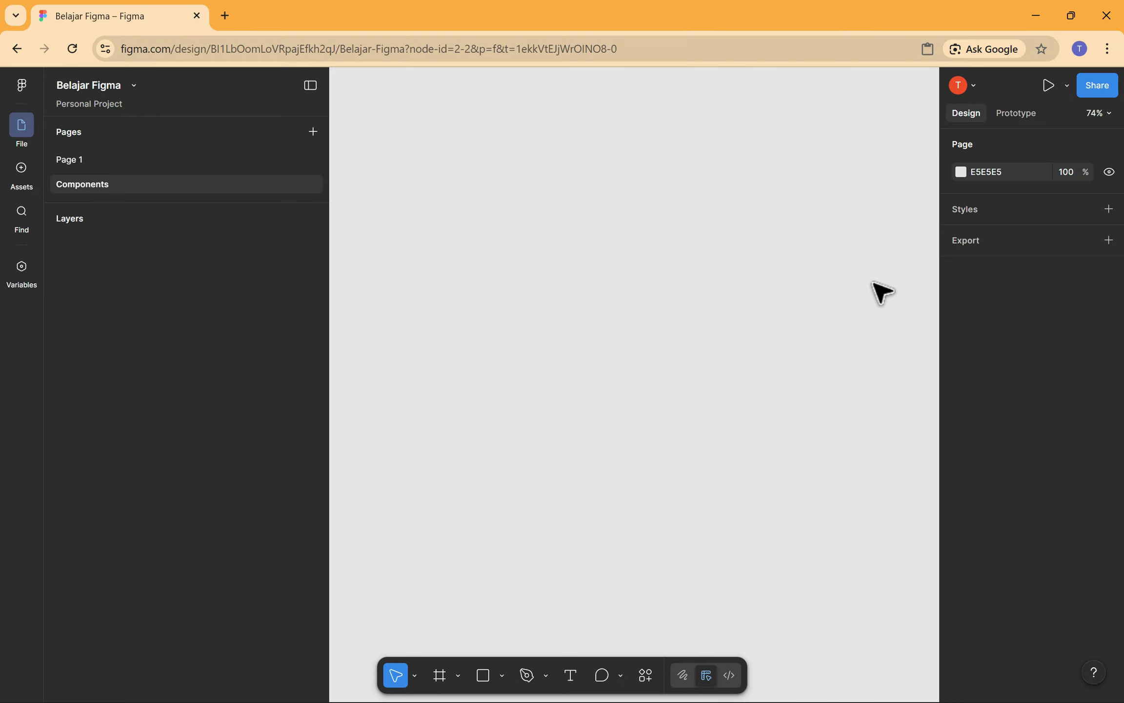
pyautogui.click(441, 680)
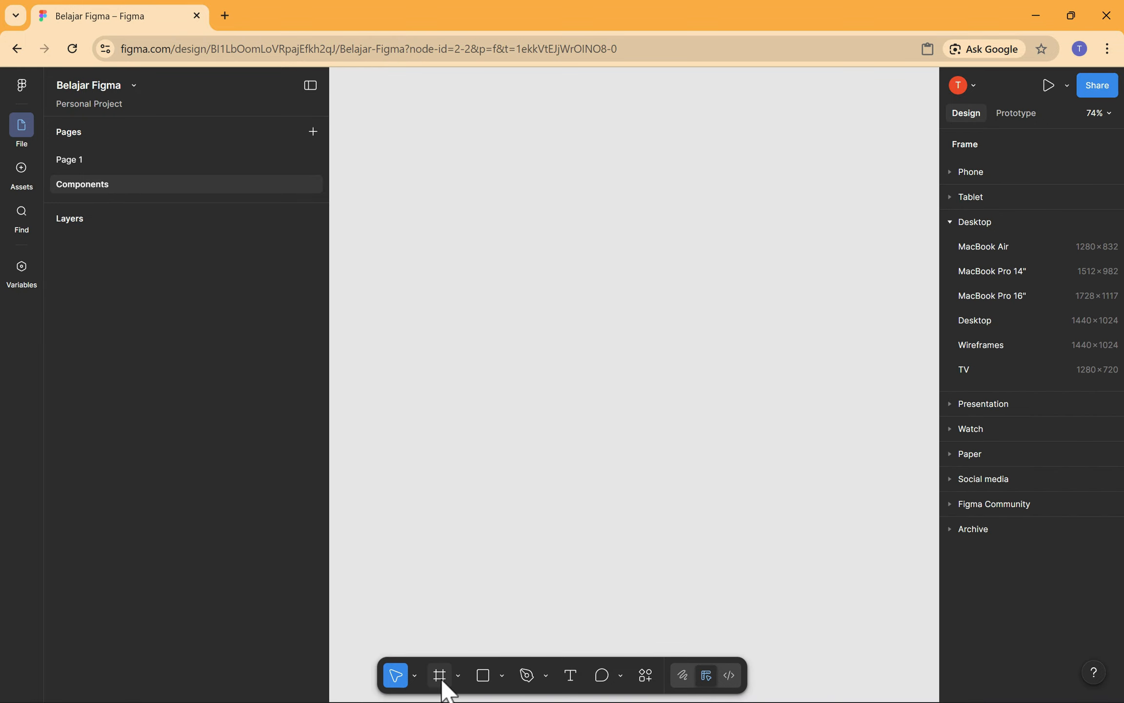
pyautogui.click(990, 273)
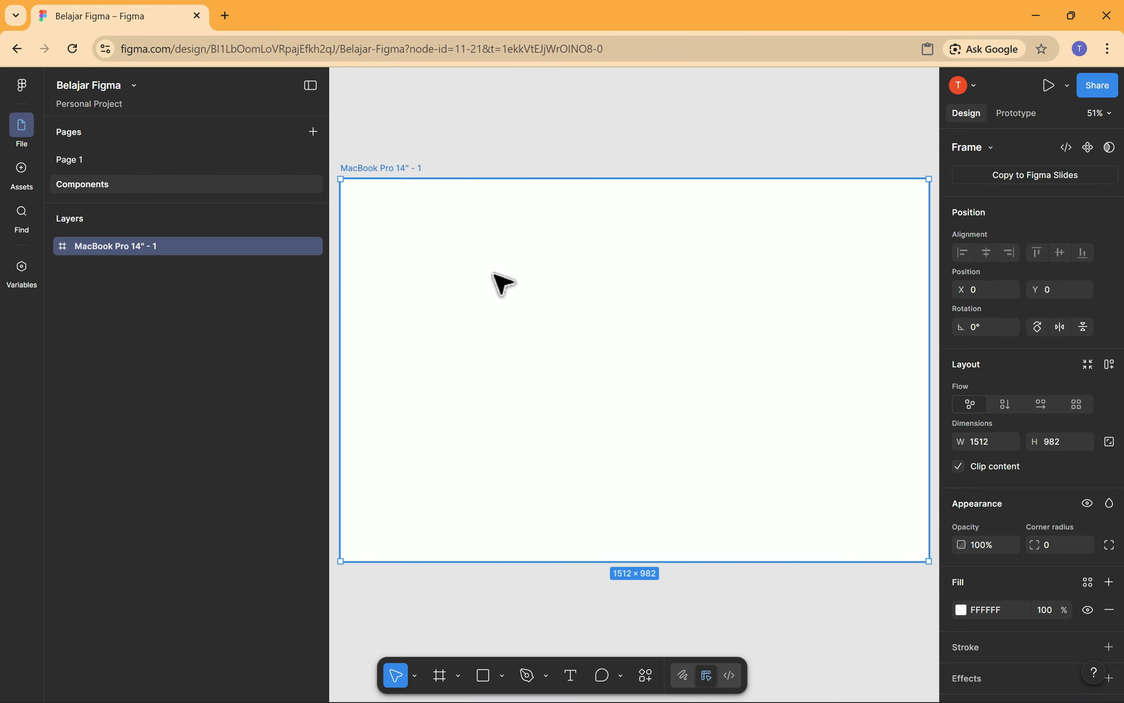
pyautogui.scroll(5, 355, 229)
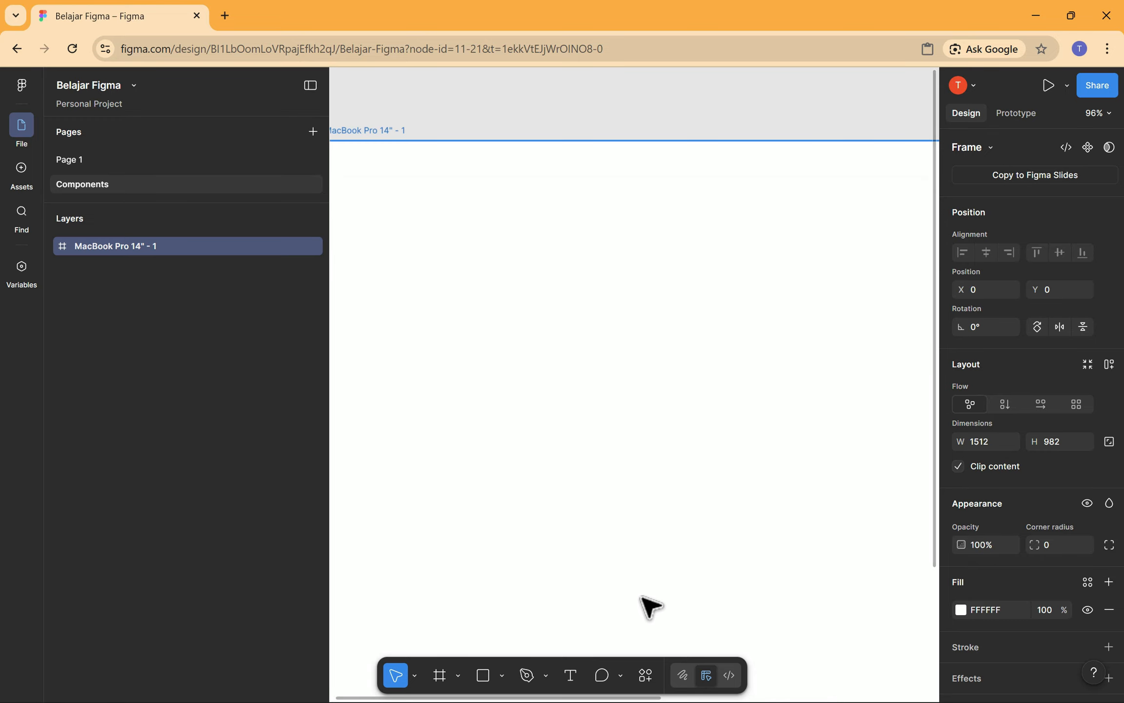
pyautogui.press('h')
pyautogui.scroll(3, 466, 219)
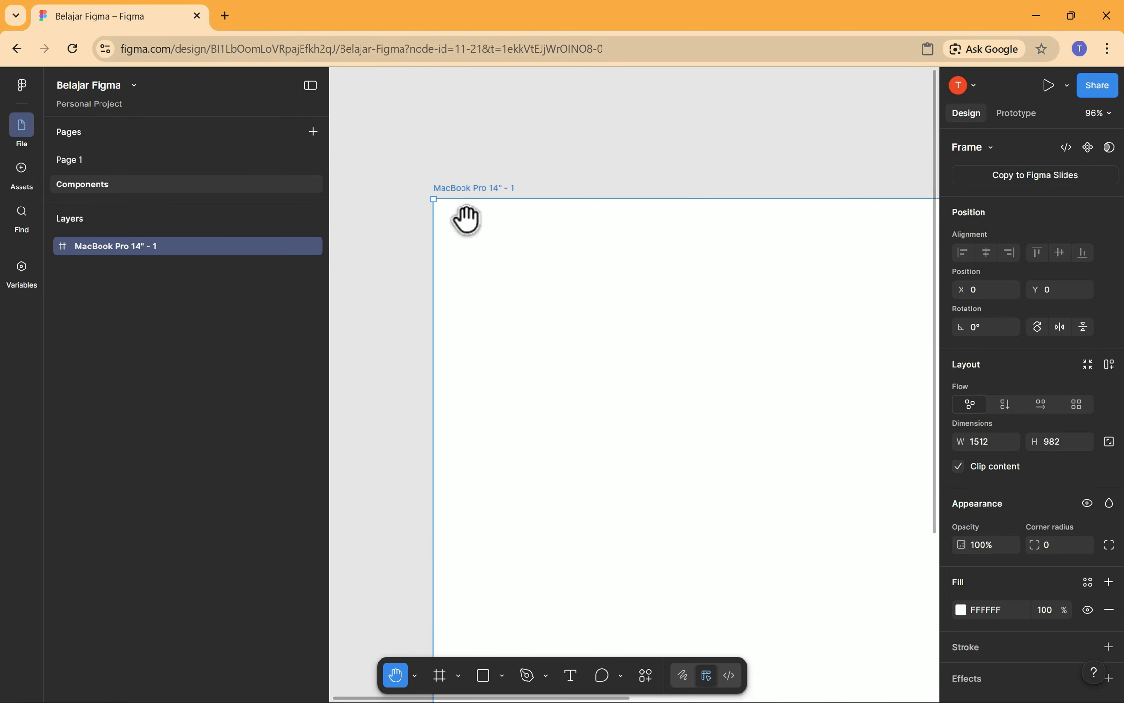
# Copy the Username field from the original Login frame on Page 1 into the MacBook Pro 14" frame on the Components page.
pyautogui.click(163, 158)
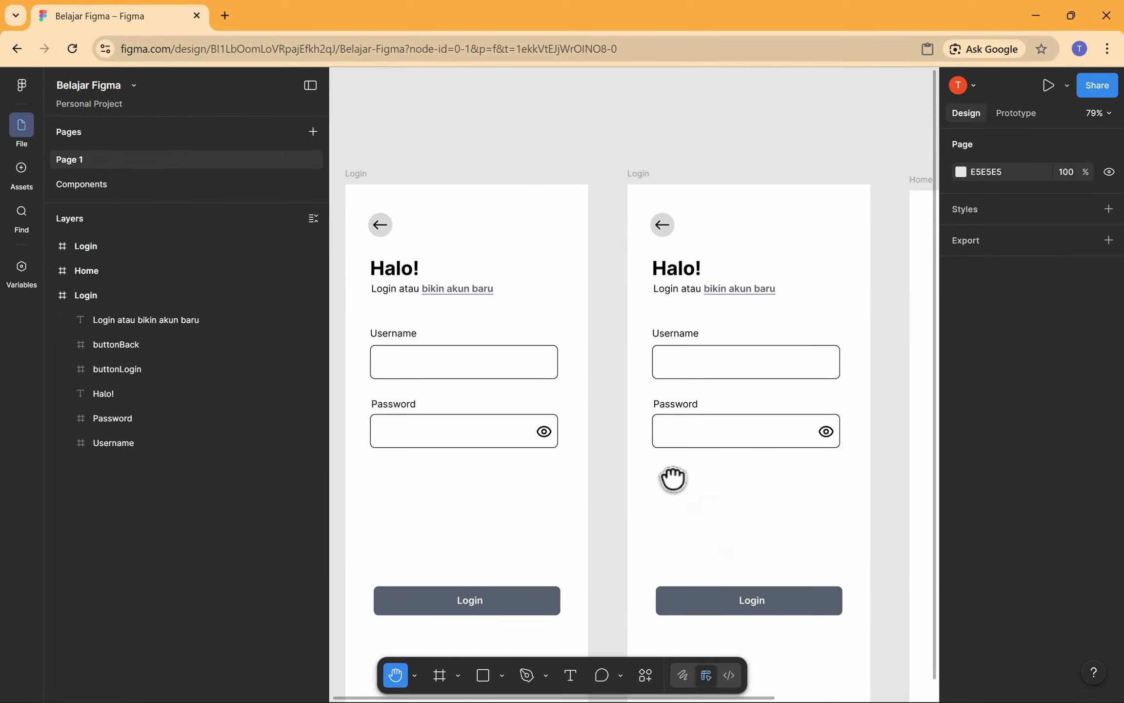
pyautogui.moveTo(672, 477); pyautogui.dragTo(798, 469)
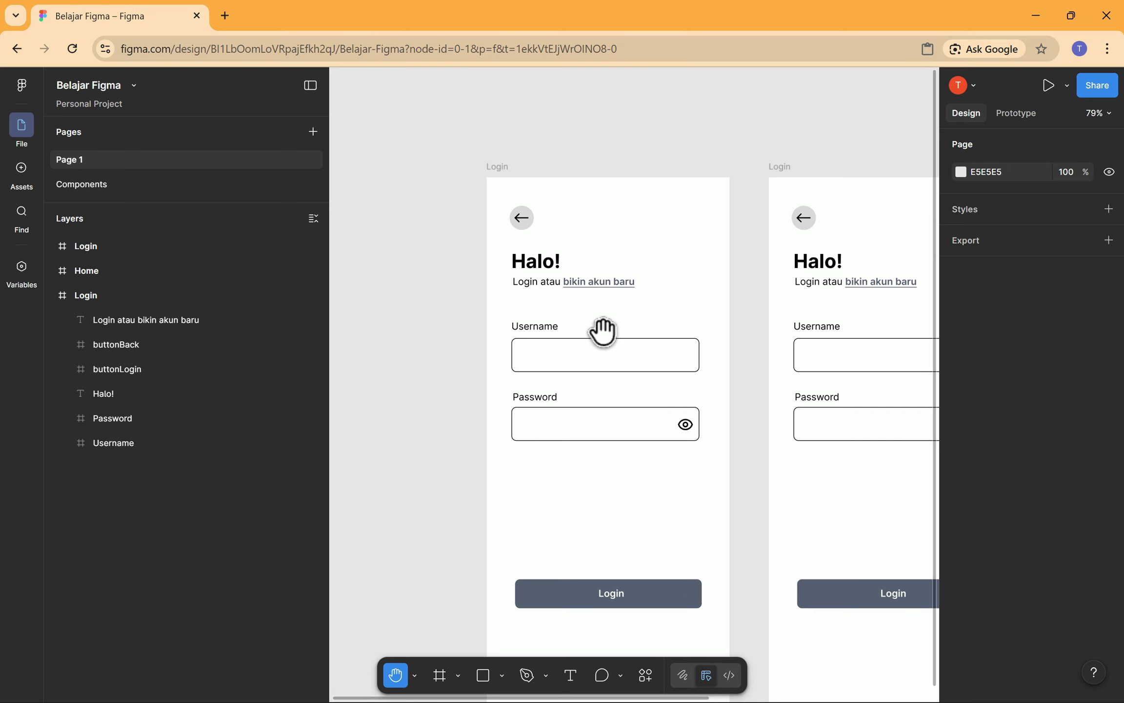
pyautogui.click(414, 674)
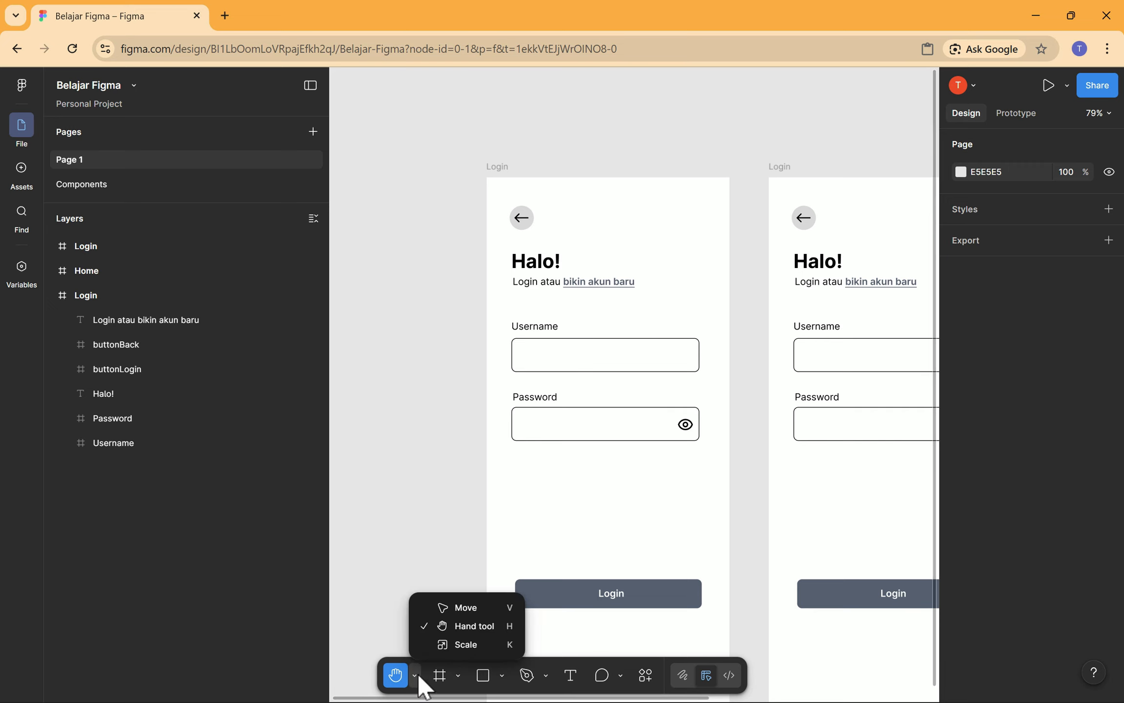
pyautogui.click(446, 604)
pyautogui.click(533, 349)
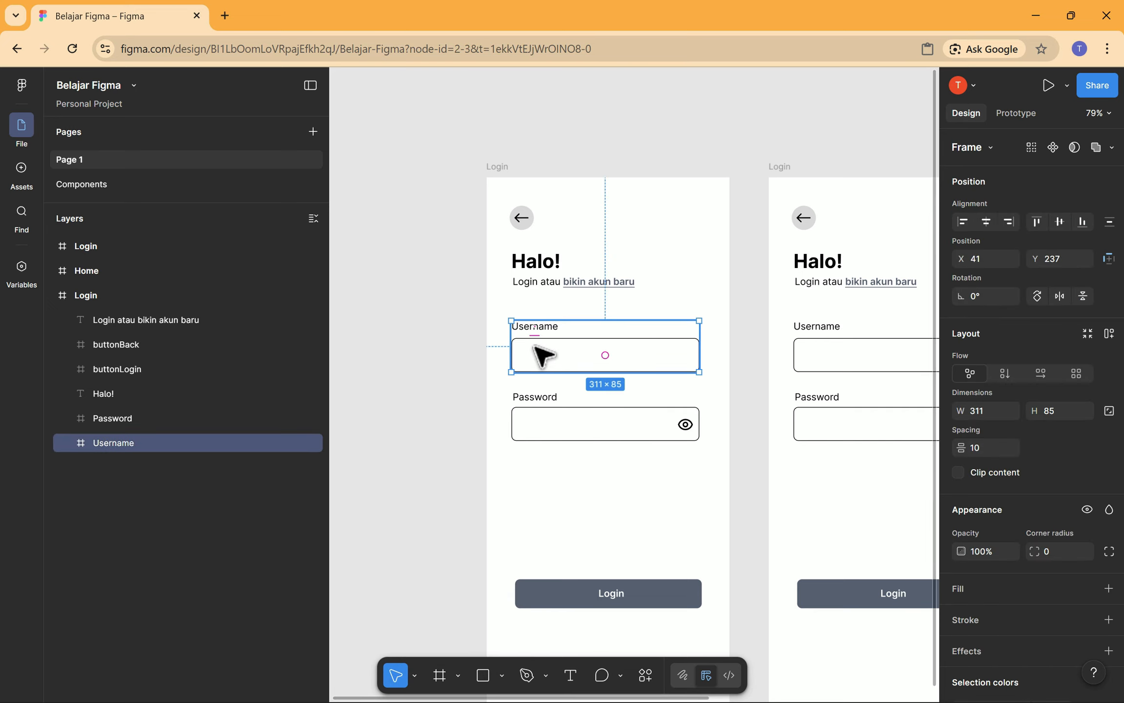
pyautogui.click(111, 183)
pyautogui.rightClick(489, 271)
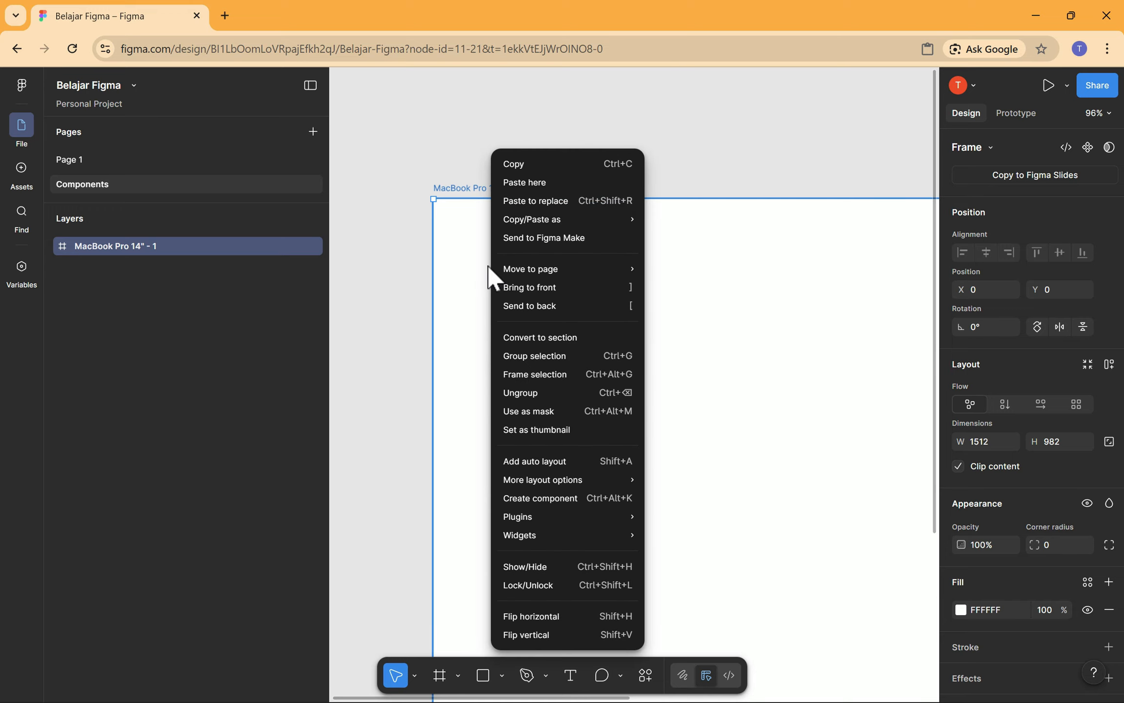
pyautogui.moveTo(528, 219)
pyautogui.click(534, 185)
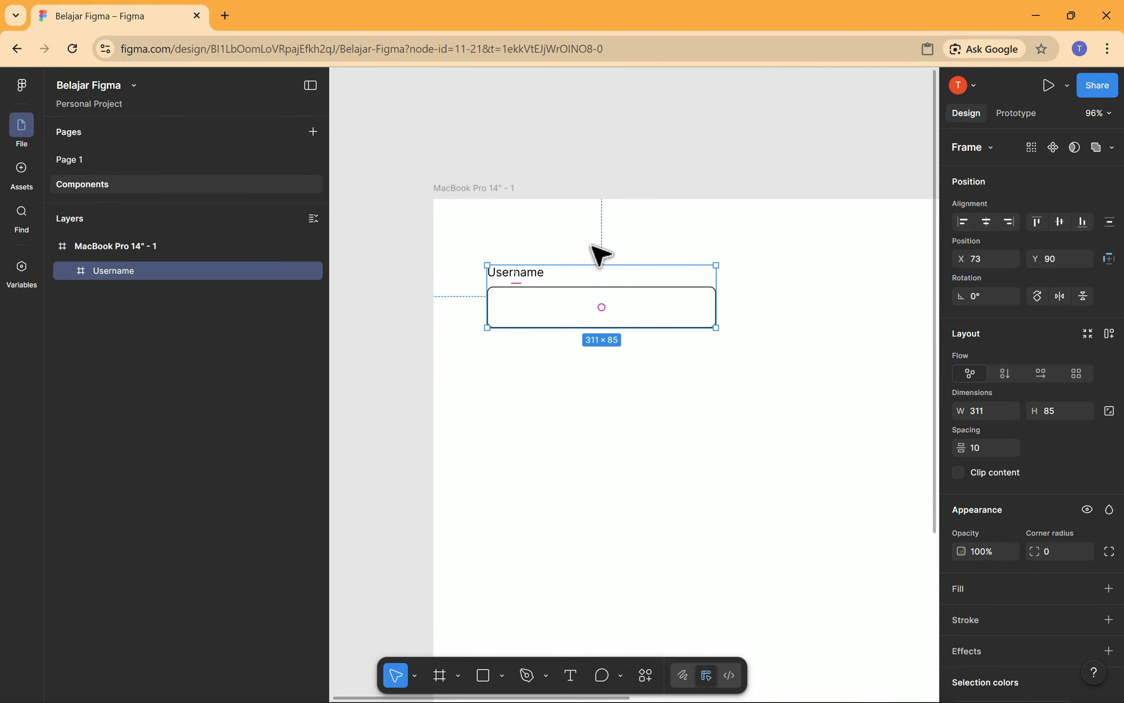
# Try turning the pasted Username frame into a component and undo the conversion.
pyautogui.click(595, 182)
pyautogui.click(581, 278)
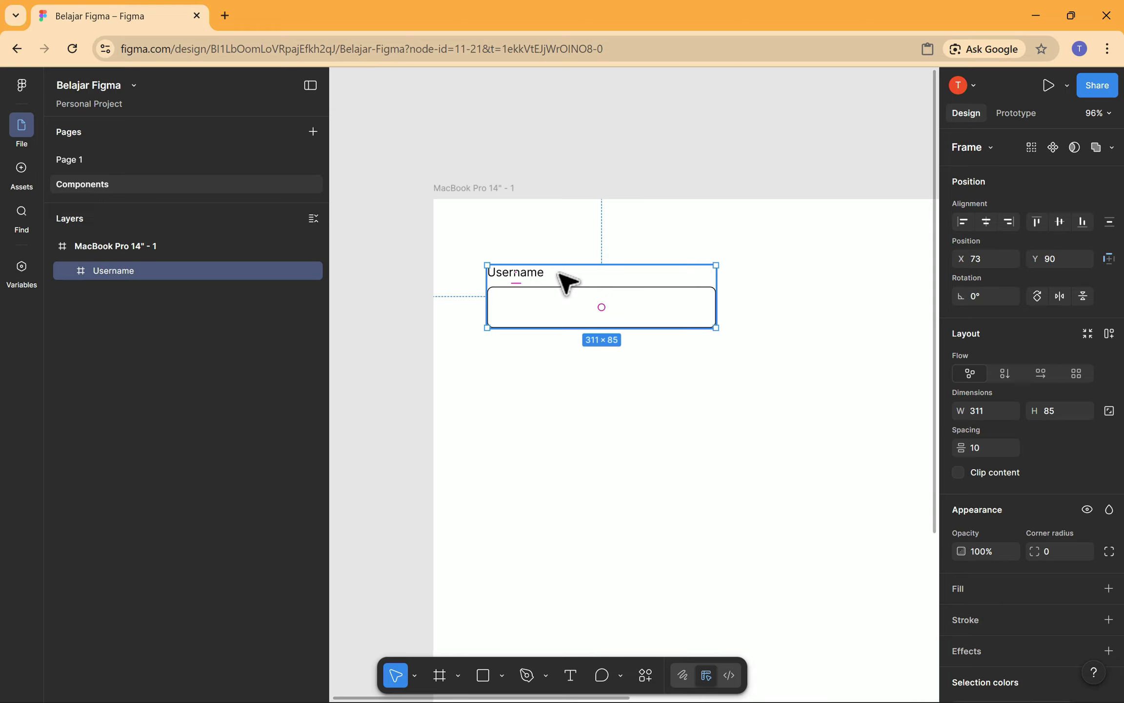
pyautogui.rightClick(562, 278)
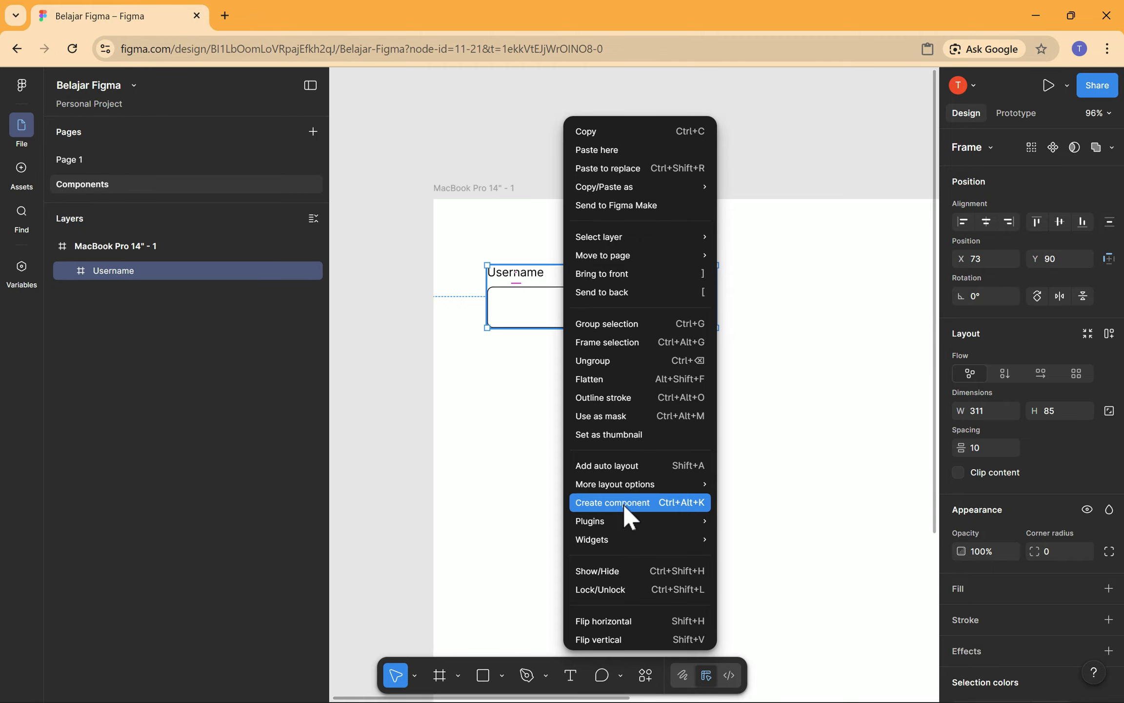
pyautogui.click(690, 502)
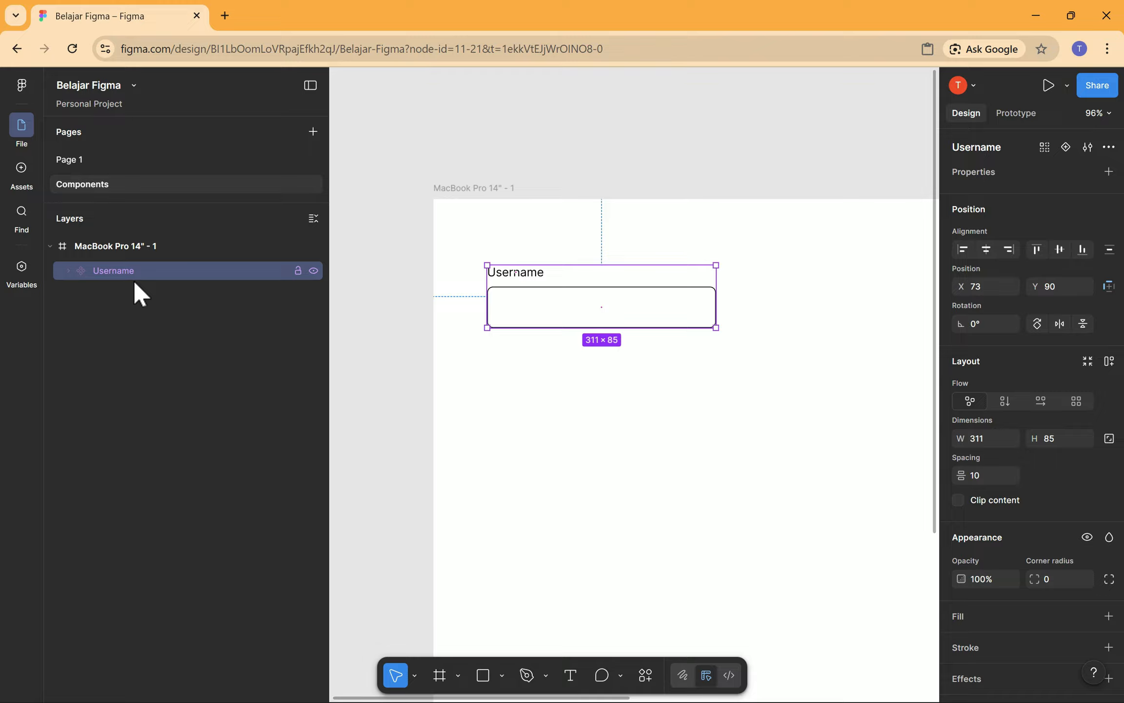
pyautogui.hotkey('ctrl', 'z')
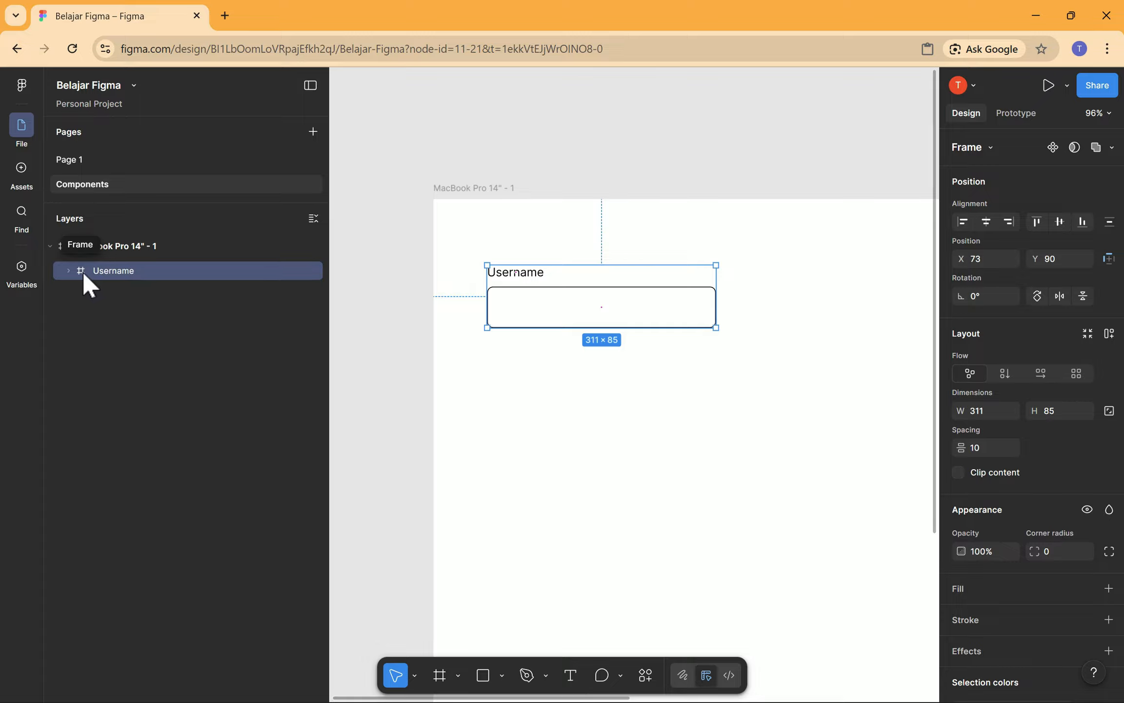
# Convert the pasted Username frame into a component and rename it as Input.
pyautogui.hotkey('ctrl', 'alt', 'k')
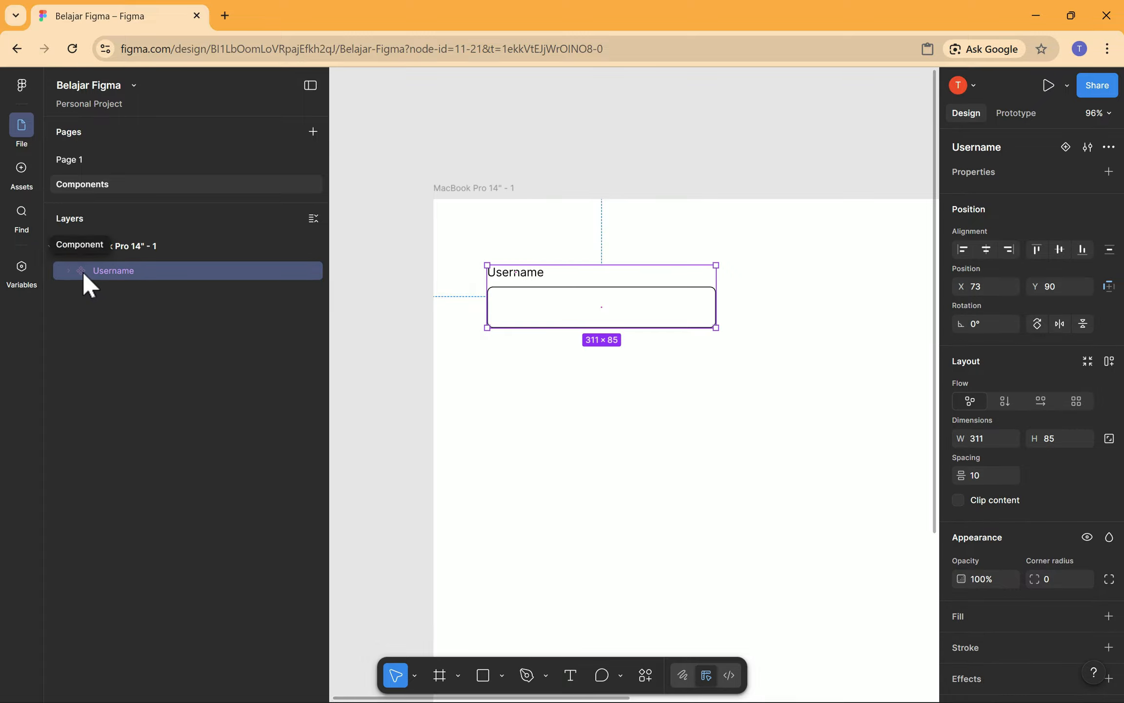
pyautogui.doubleClick(113, 270)
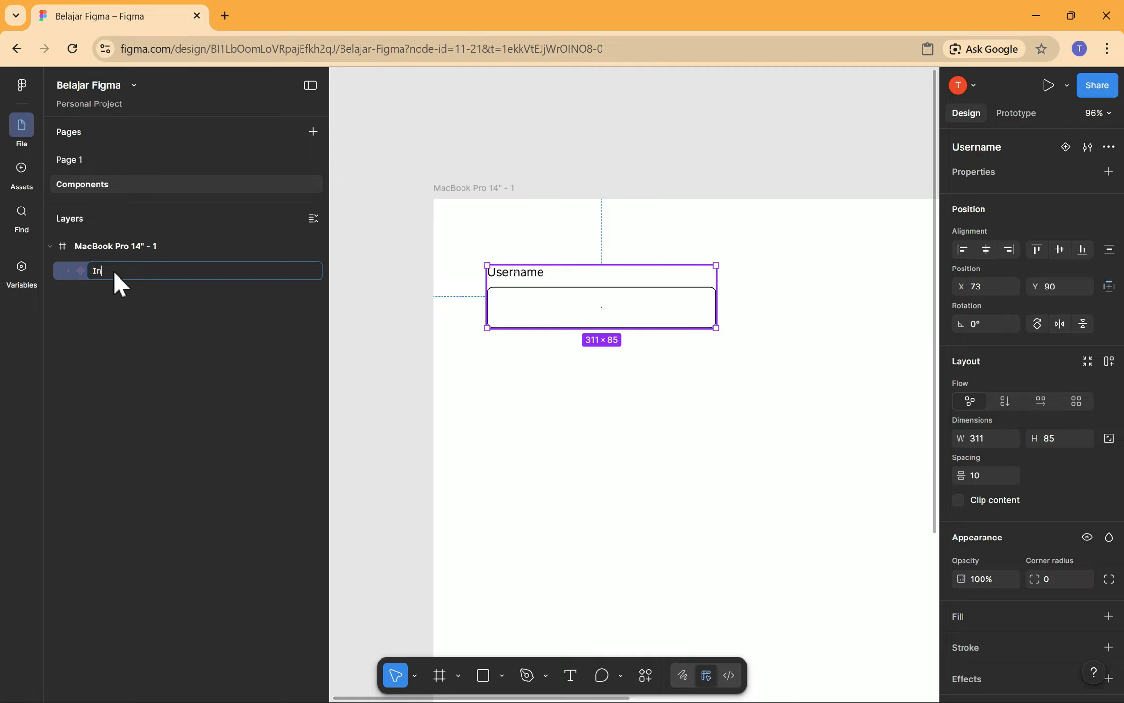
pyautogui.press('Return')
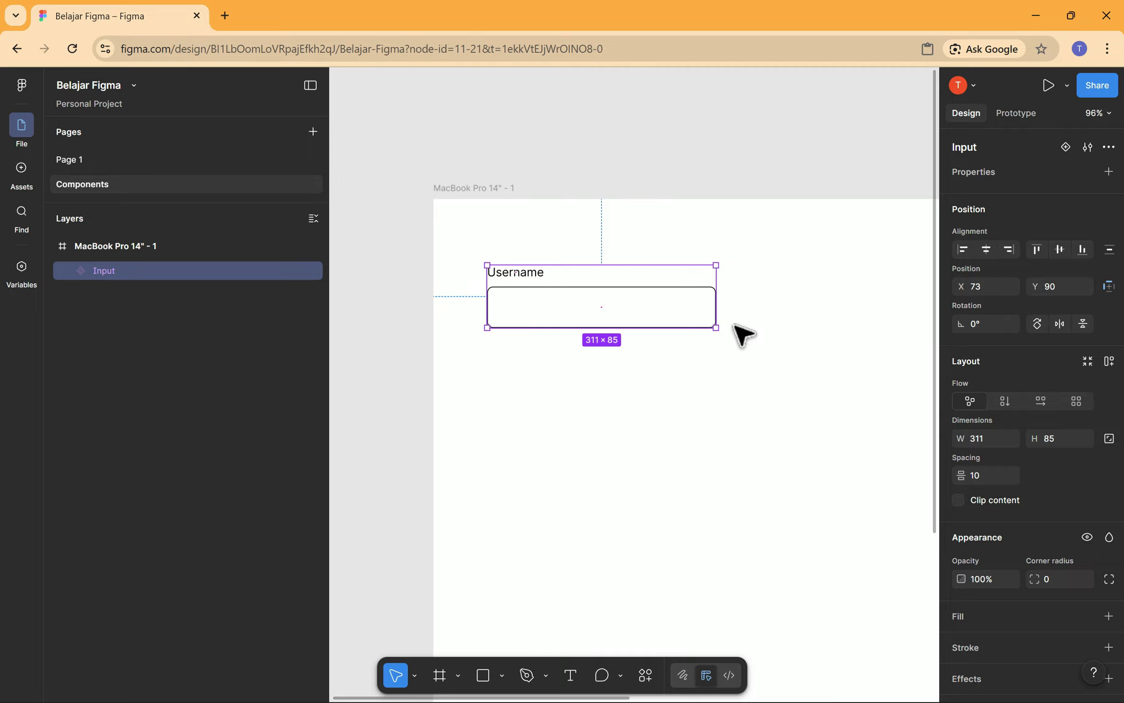
# Add a second variant to the Input component.
pyautogui.rightClick(589, 287)
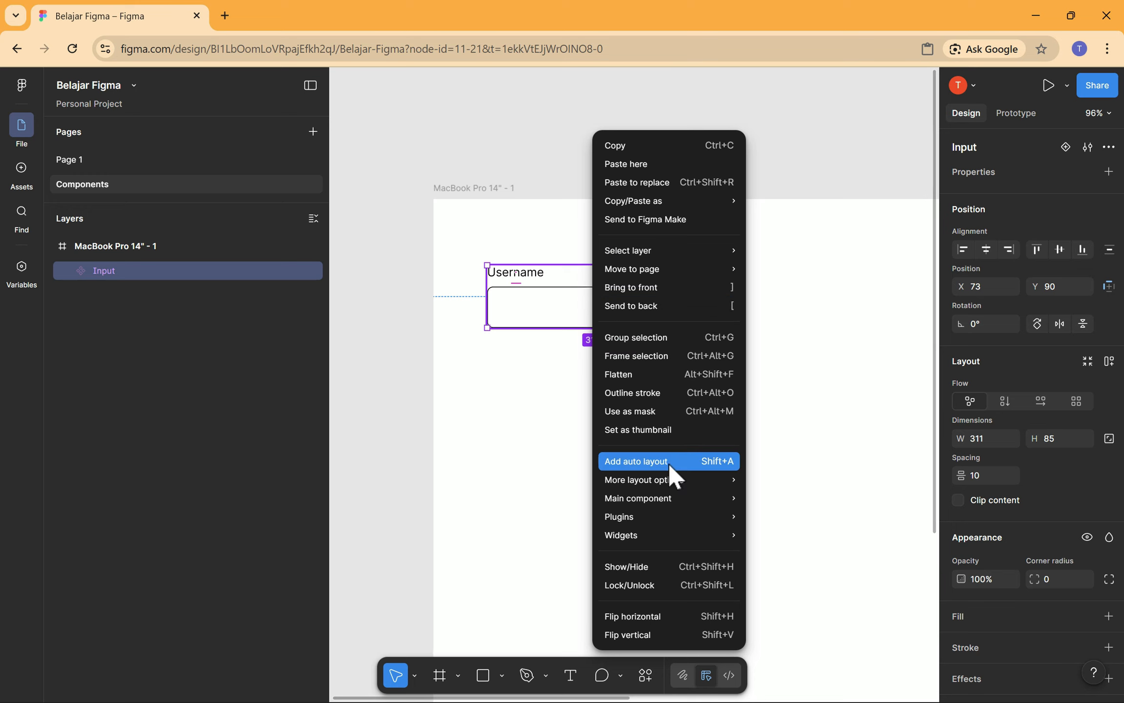
pyautogui.moveTo(676, 498)
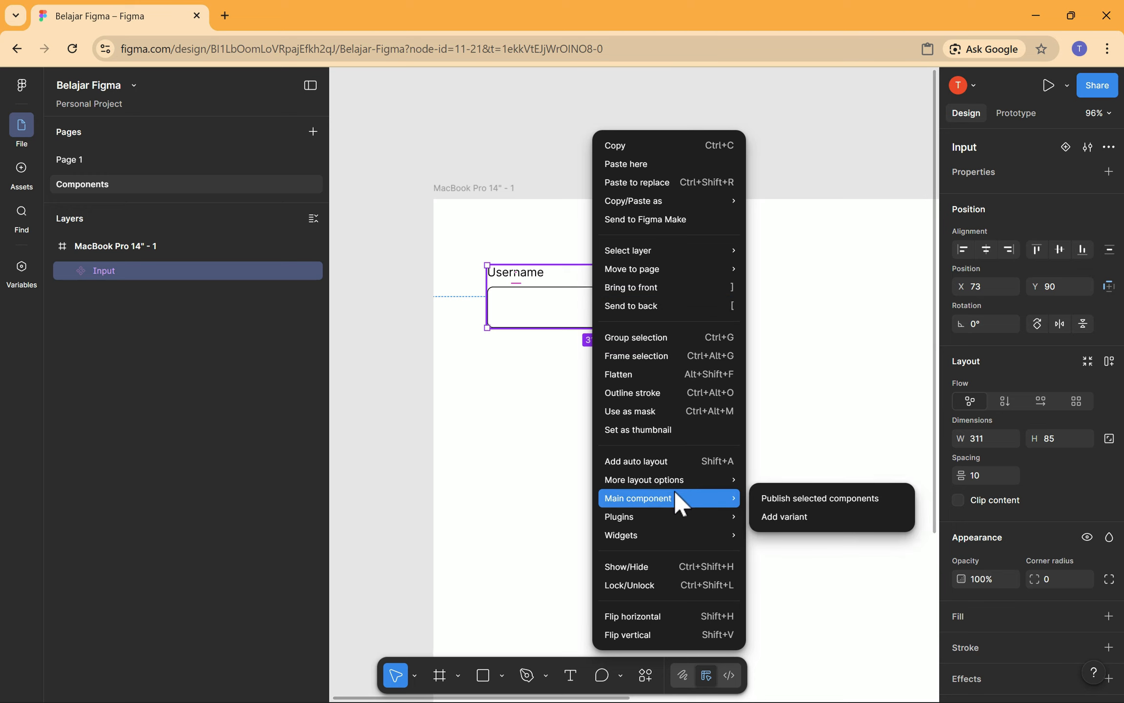
pyautogui.click(781, 518)
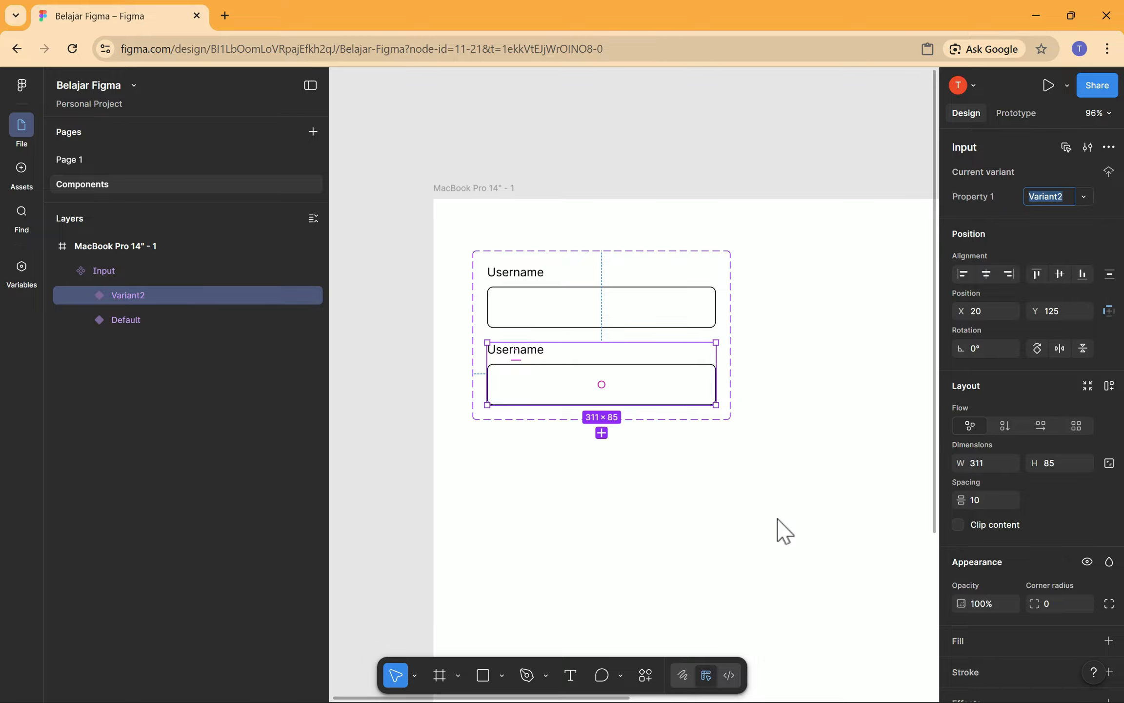
# Change the Default variant's Property 1 value to Username.
pyautogui.click(153, 322)
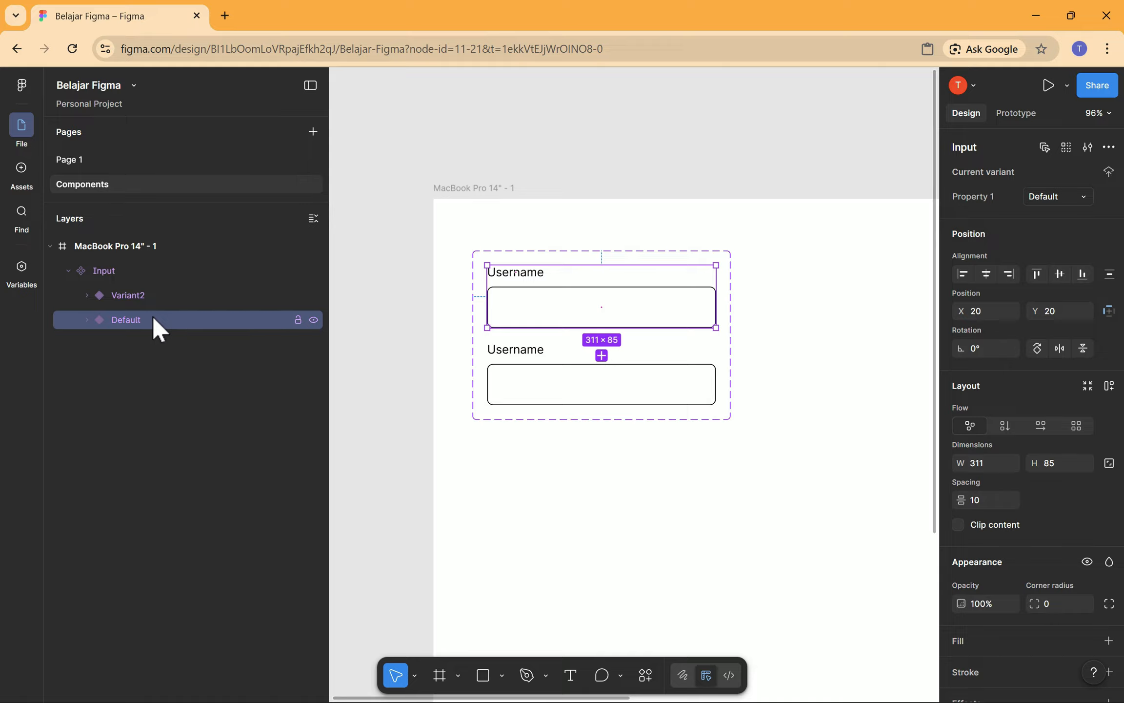
pyautogui.click(147, 299)
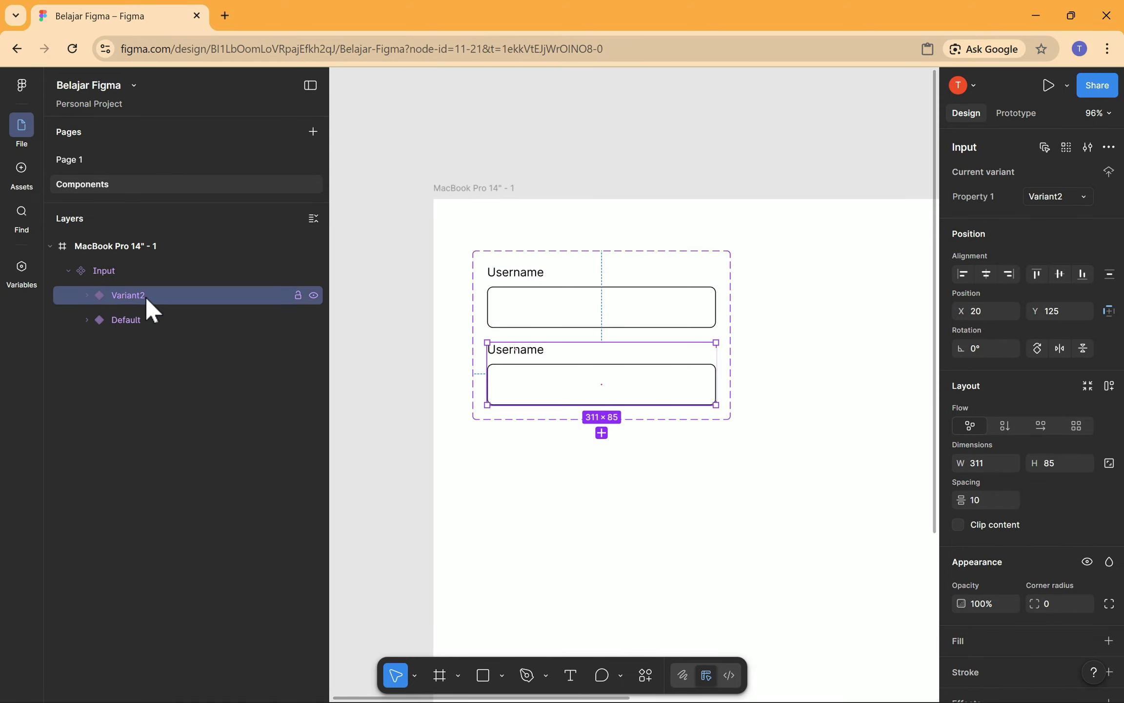
pyautogui.click(138, 319)
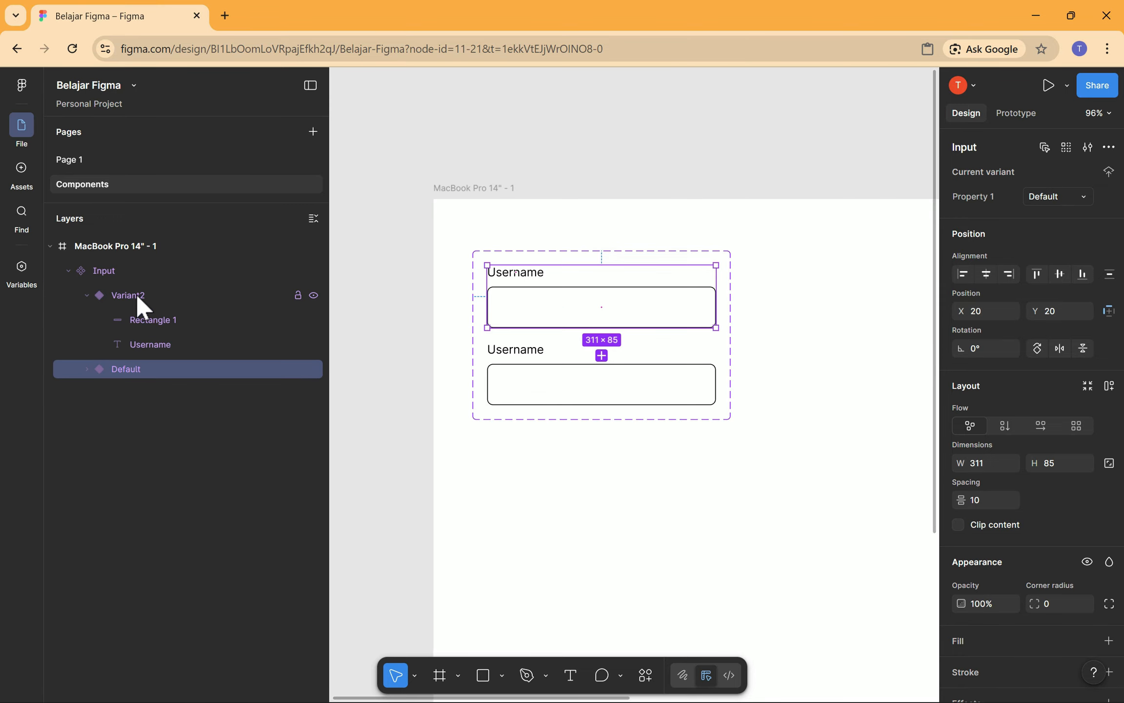
pyautogui.doubleClick(123, 369)
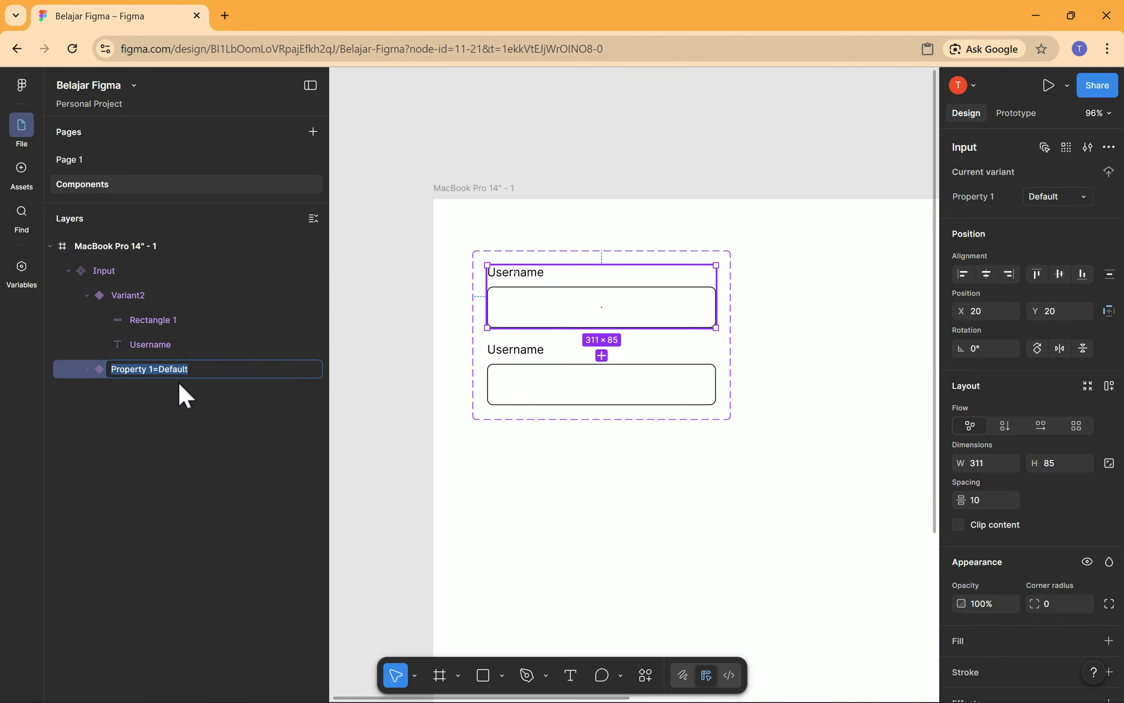
pyautogui.press('End')
pyautogui.press('BackSpace')
pyautogui.press('BackSpace')
pyautogui.press('BackSpace')
pyautogui.press('BackSpace')
pyautogui.press('BackSpace')
pyautogui.press('BackSpace')
pyautogui.press('BackSpace')
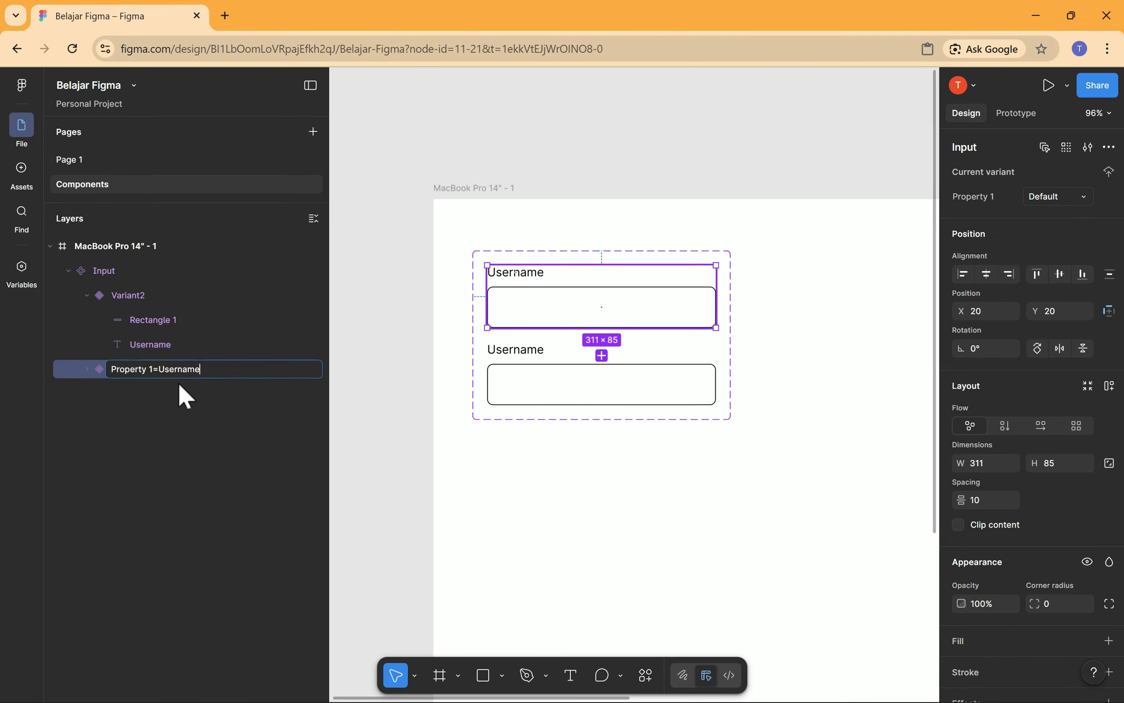
pyautogui.press('Return')
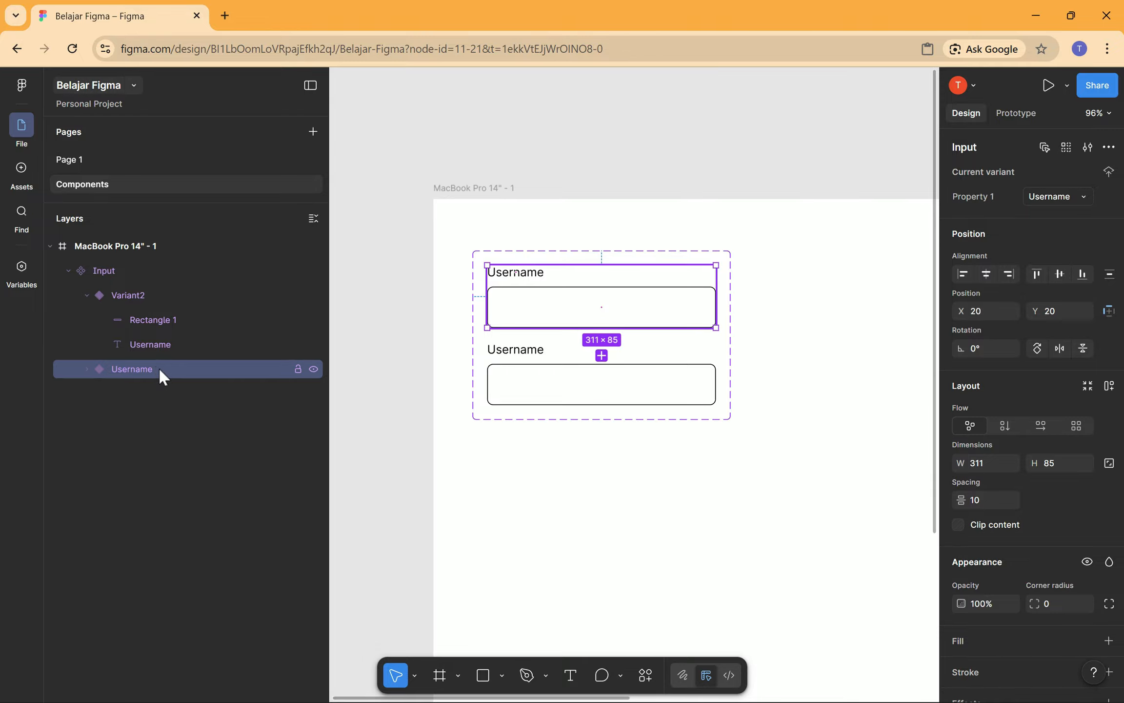
# Extend the Username variant's name with a second property, Property 2, set to empty.
pyautogui.doubleClick(159, 367)
pyautogui.click(209, 370)
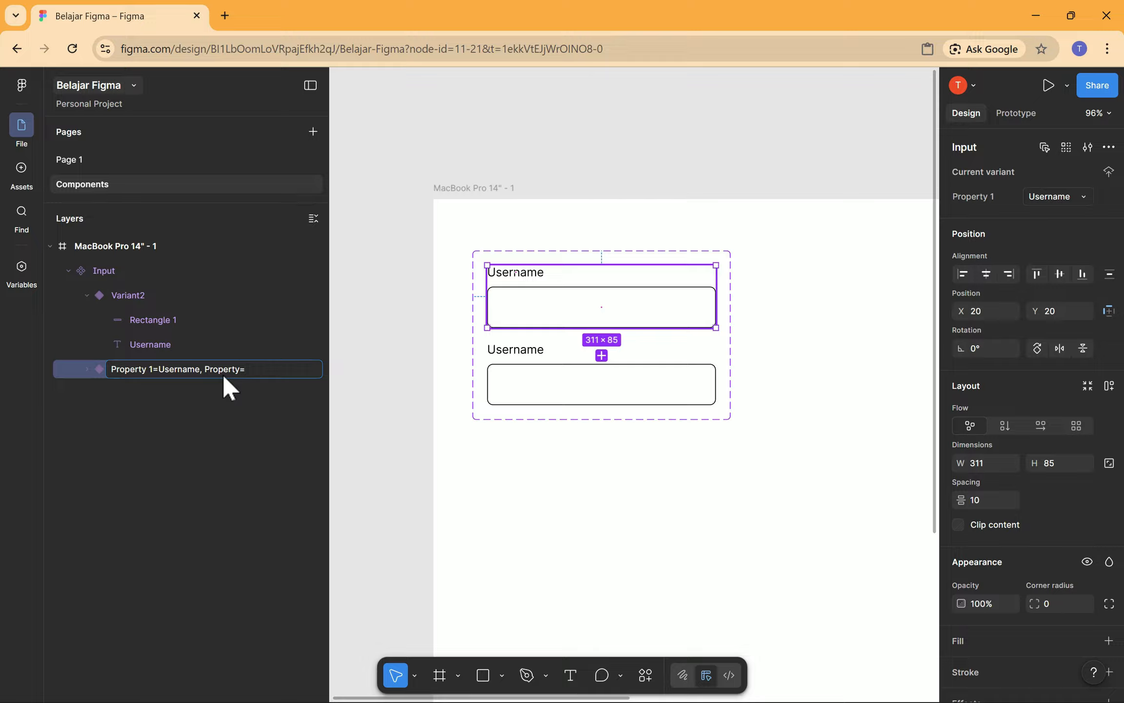
pyautogui.write('empty')
pyautogui.write('2')
pyautogui.press('Return')
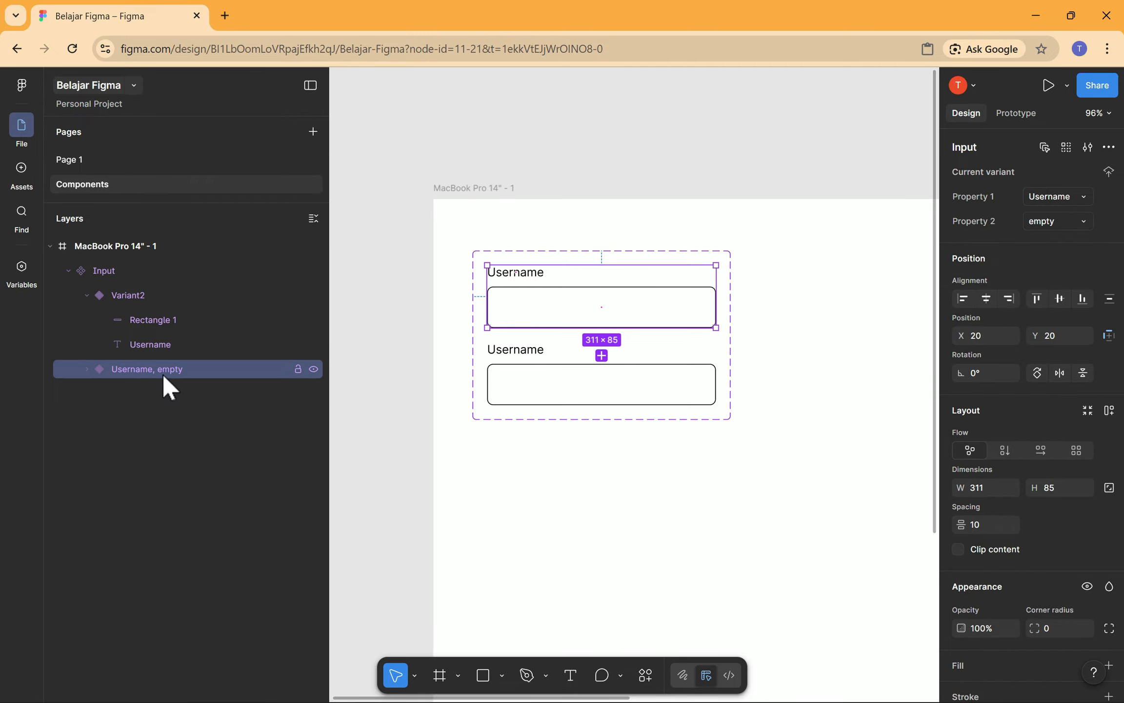
# Rename the Input component's Property 1 as field and Property 2 as content.
pyautogui.doubleClick(981, 197)
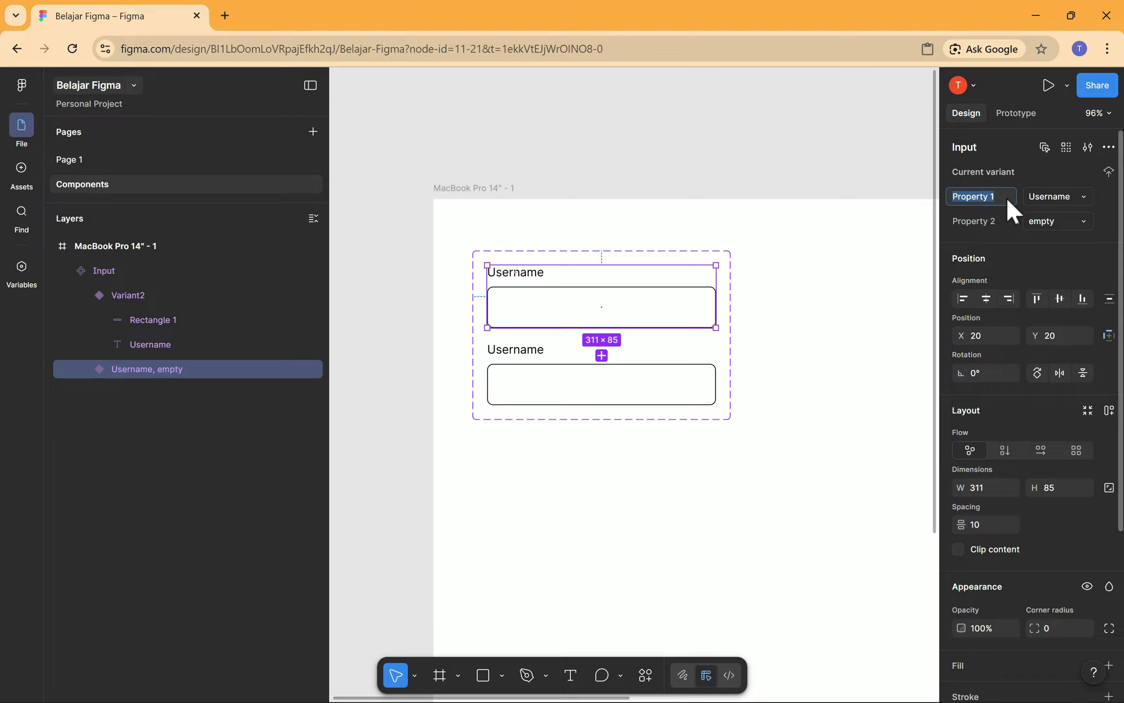
pyautogui.write('field')
pyautogui.click(995, 225)
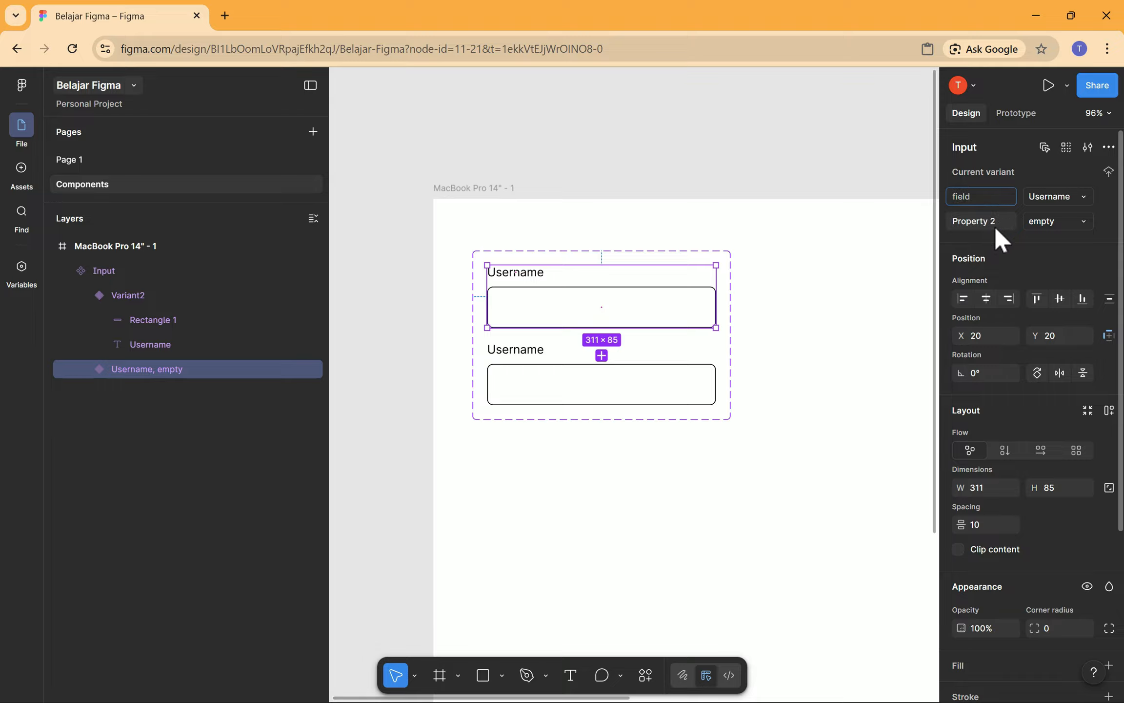
pyautogui.write('f')
pyautogui.press('BackSpace')
pyautogui.write('content')
pyautogui.press('Return')
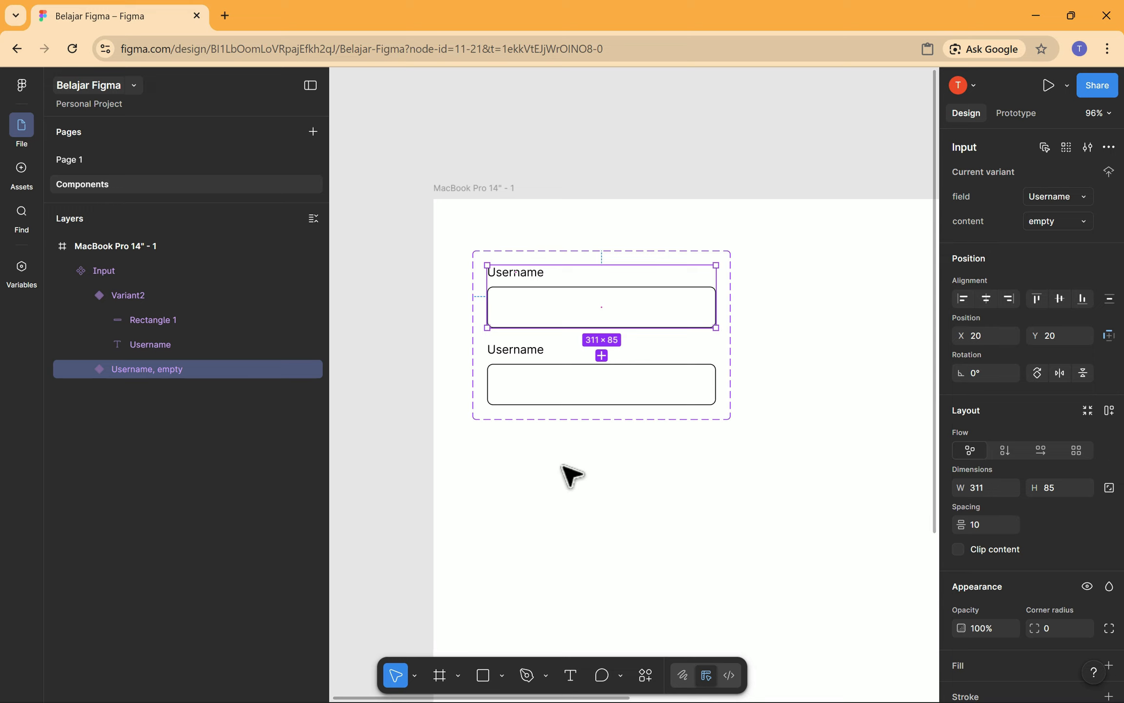
pyautogui.click(564, 466)
# Rename Variant2 so that its field property is Username and its content property is filled.
pyautogui.click(179, 370)
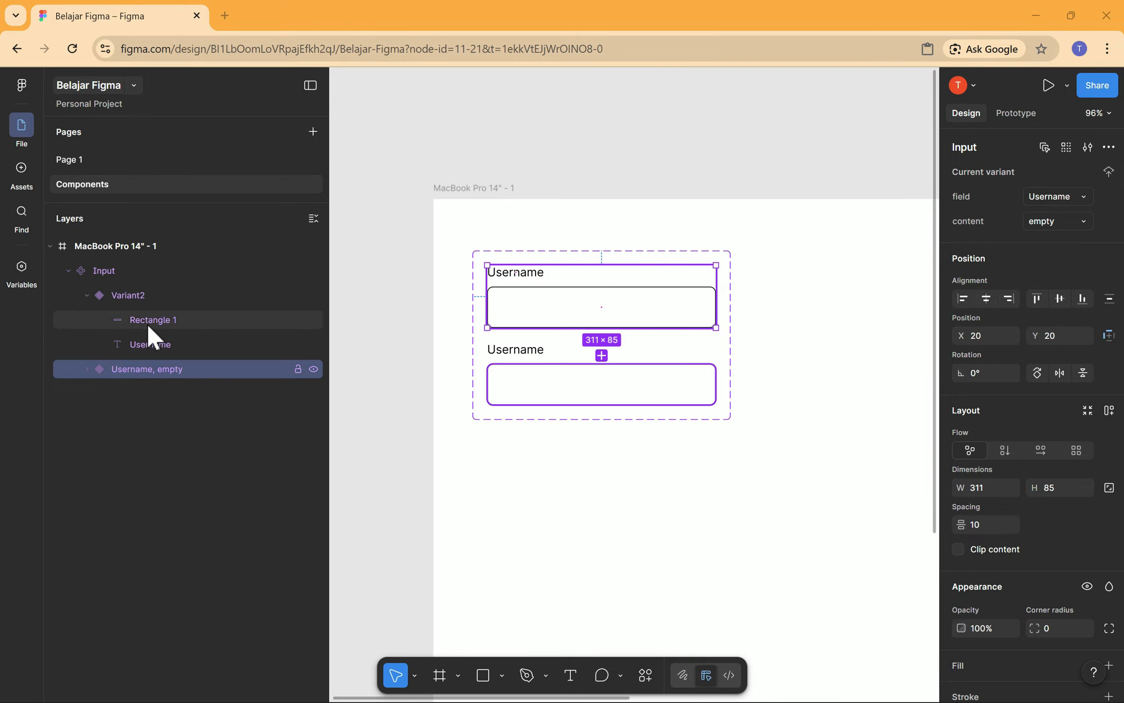
pyautogui.click(135, 297)
pyautogui.doubleClick(135, 296)
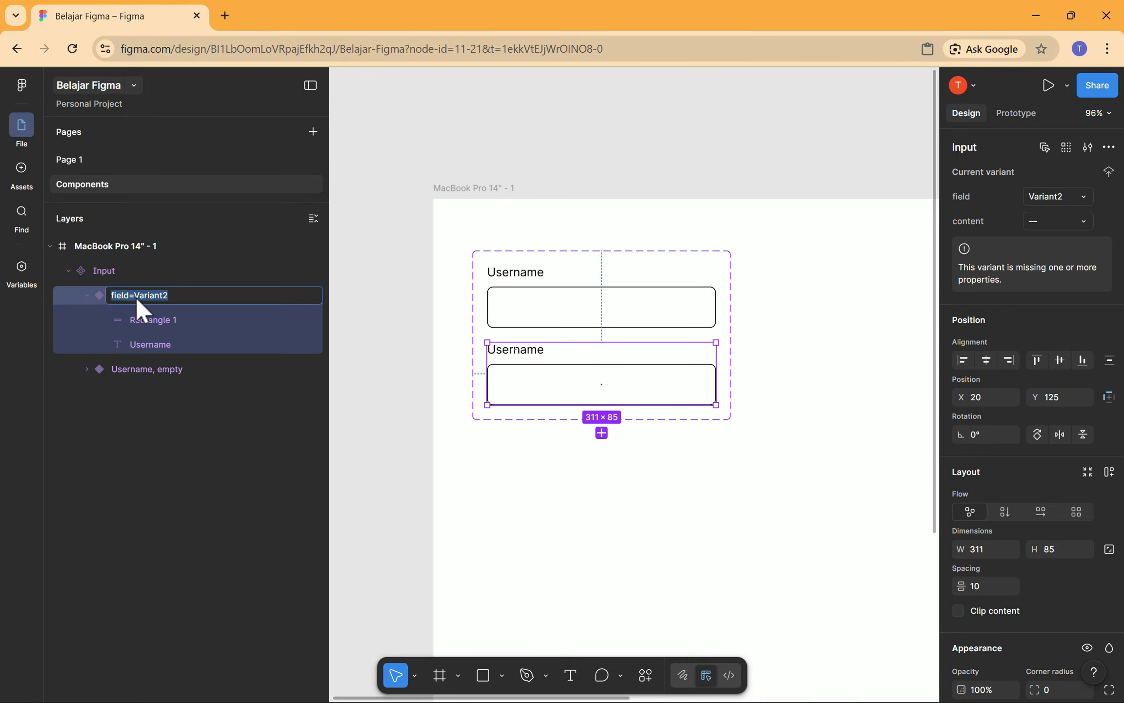
pyautogui.doubleClick(164, 294)
pyautogui.write('Username, content=filled')
pyautogui.press('Return')
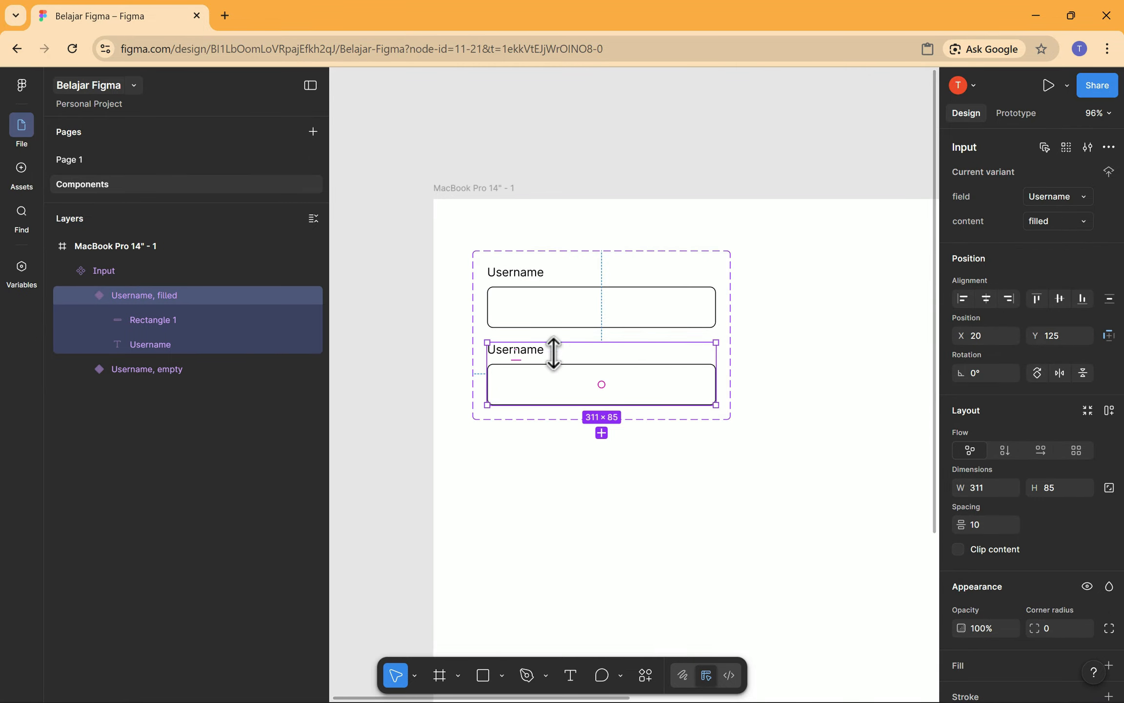
# Add a sample username text inside the filled variant's input box and place it at X 20, Y 47.
pyautogui.click(545, 386)
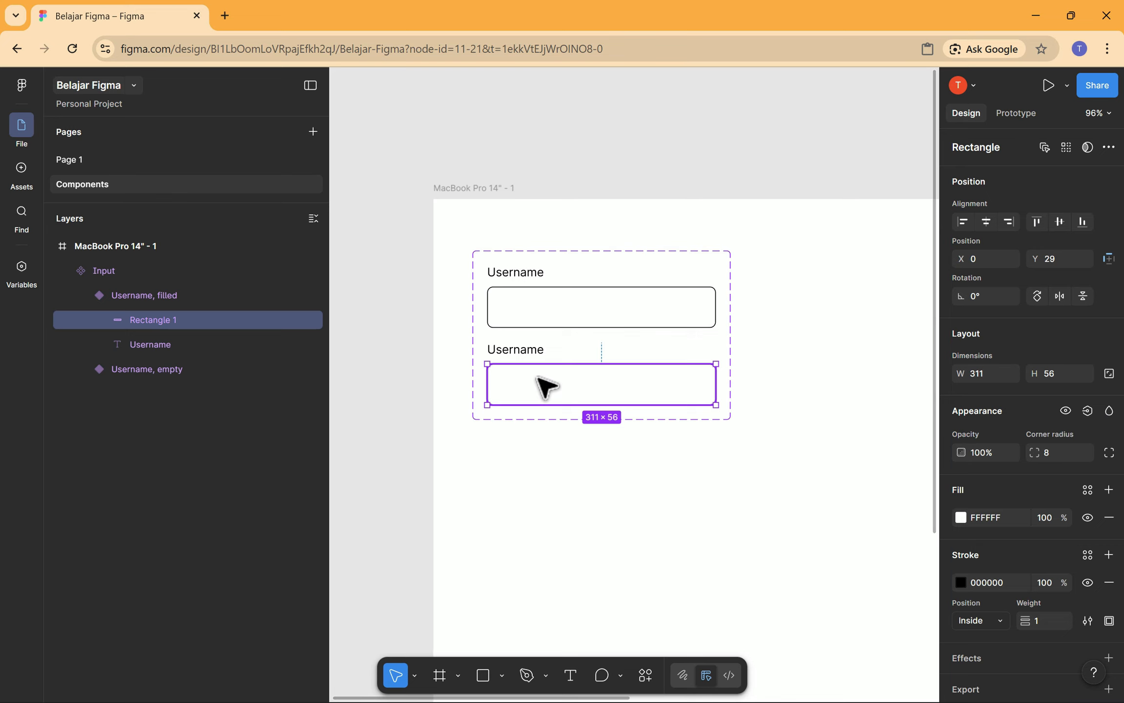
pyautogui.click(571, 675)
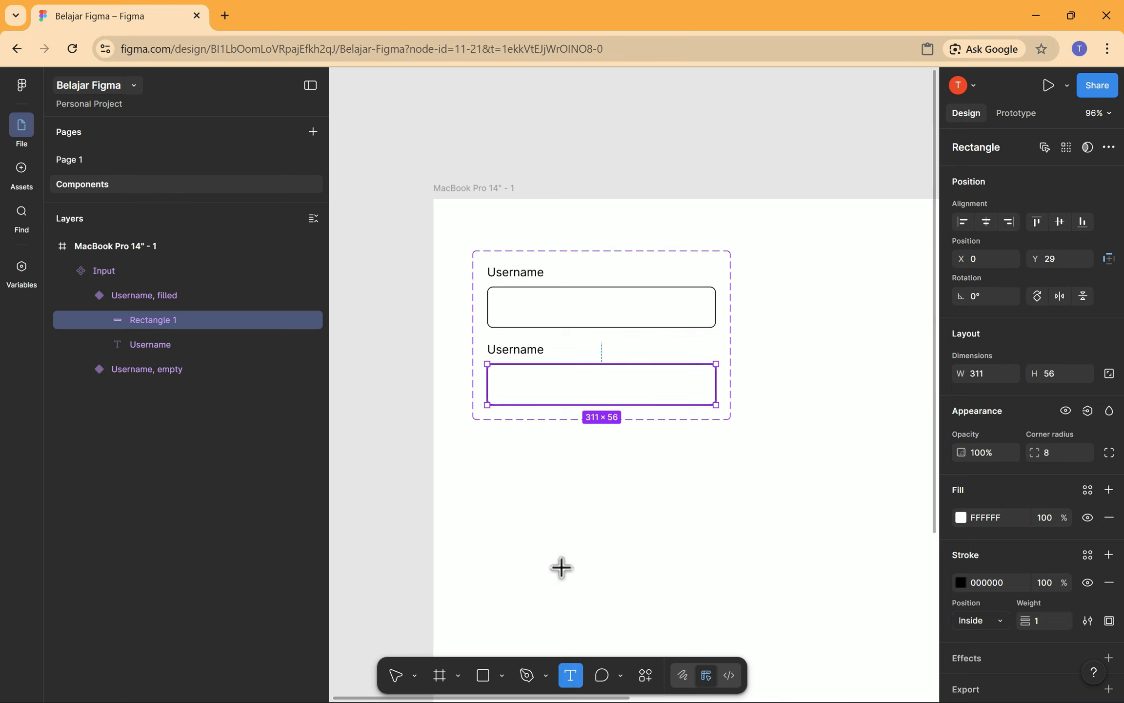
pyautogui.click(511, 379)
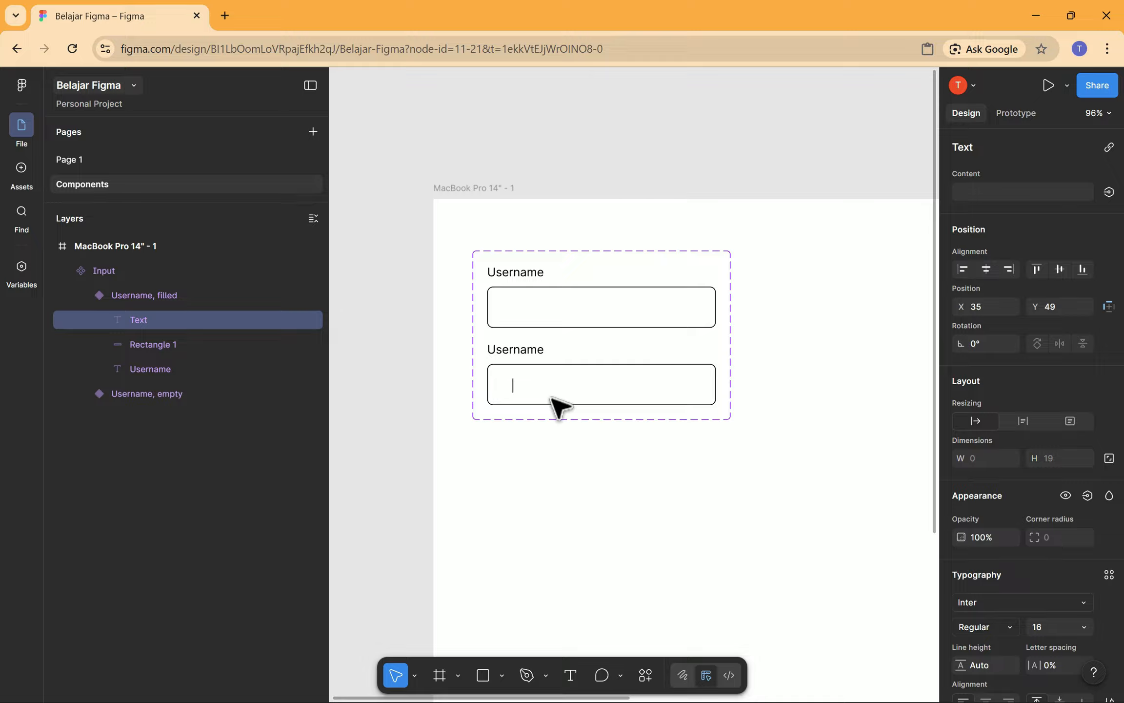
pyautogui.write('silvie')
pyautogui.moveTo(529, 397); pyautogui.dragTo(518, 396)
pyautogui.click(519, 397)
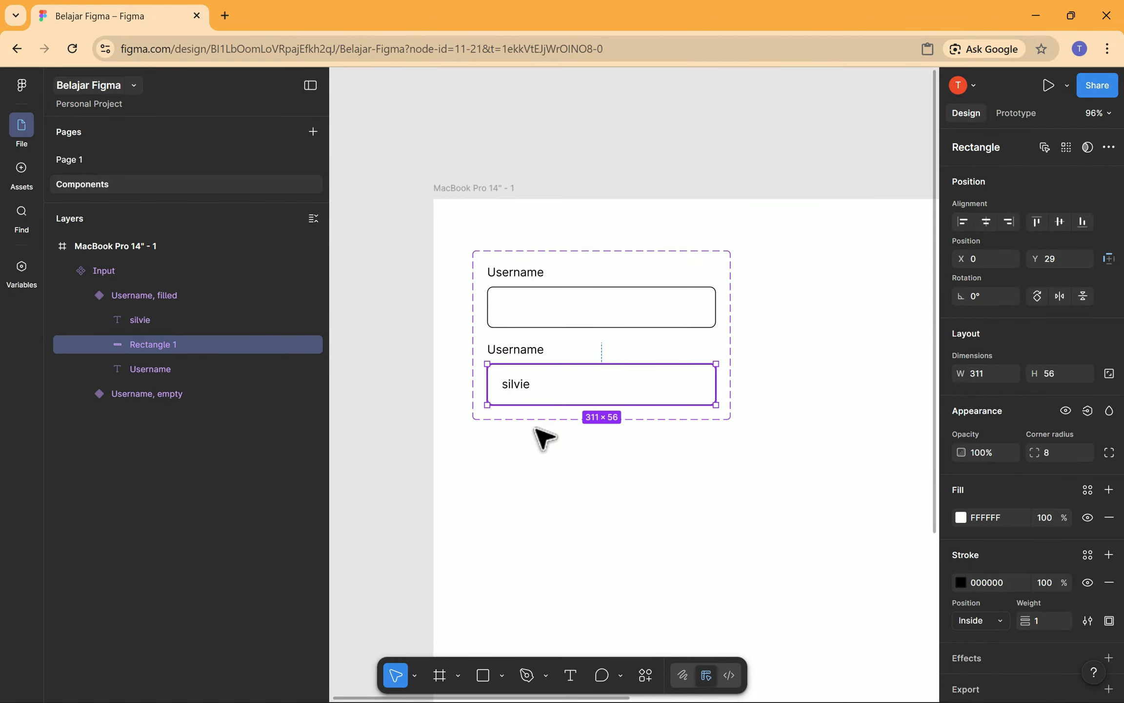
pyautogui.click(534, 435)
# Recolour the sample username text in the filled variant to dark grey 5D5858.
pyautogui.click(521, 389)
pyautogui.click(521, 391)
pyautogui.doubleClick(522, 390)
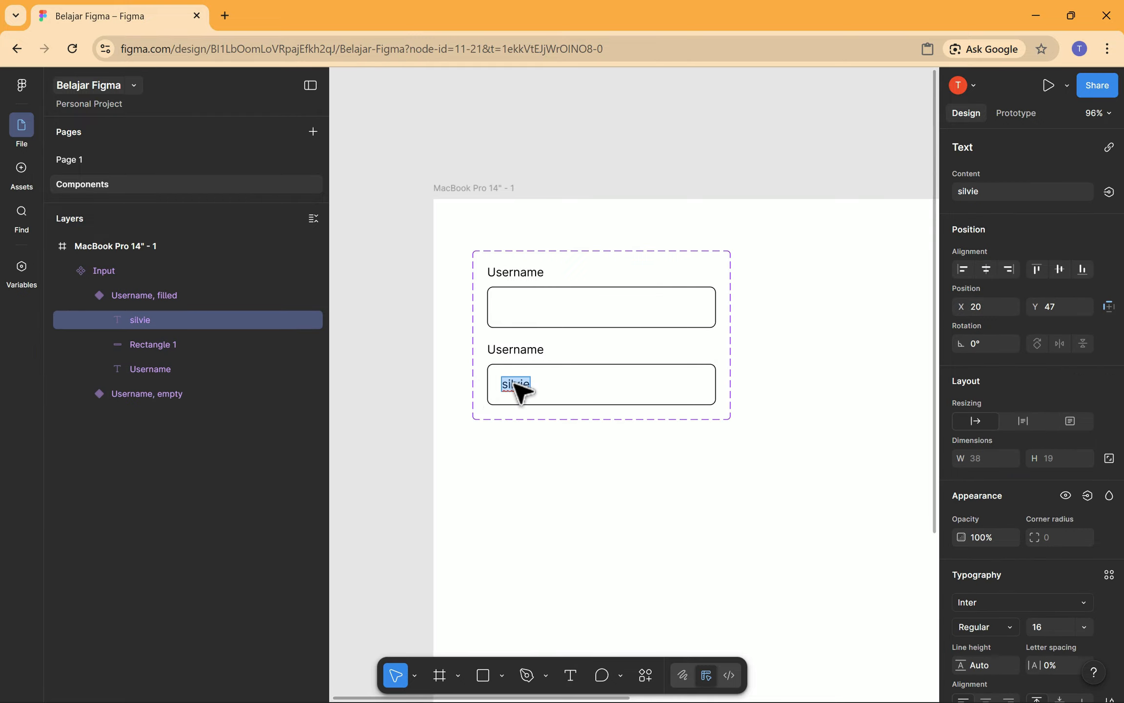
pyautogui.scroll(-3, 1079, 535)
pyautogui.scroll(-3, 984, 549)
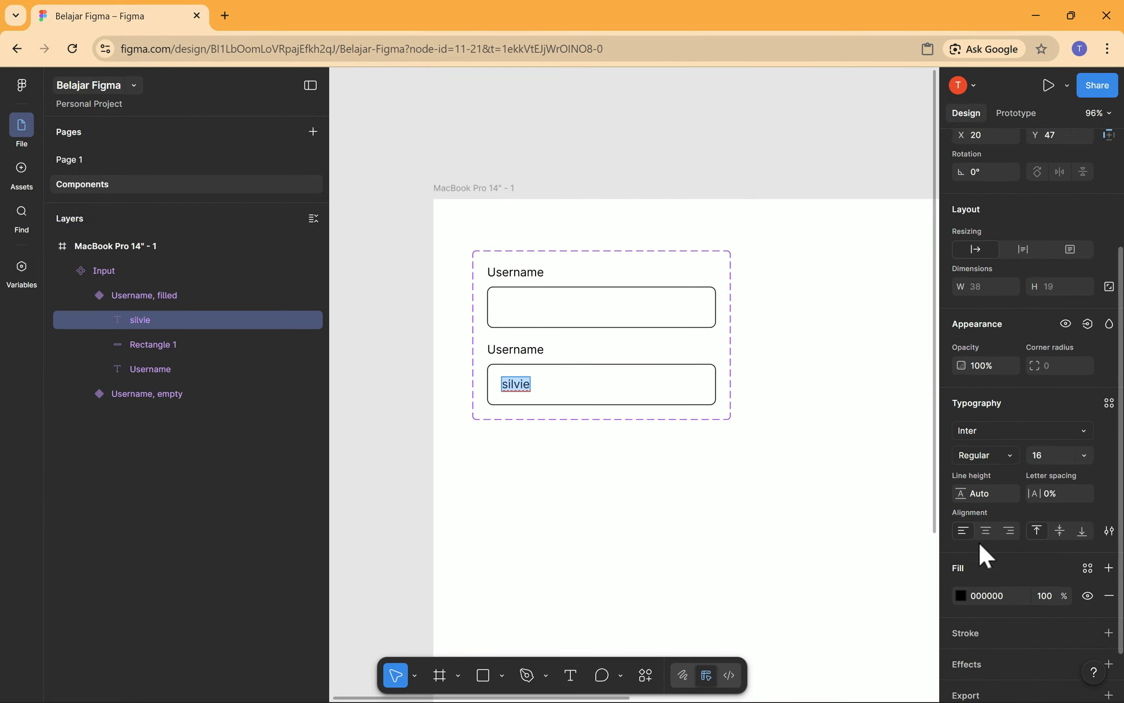
pyautogui.click(960, 549)
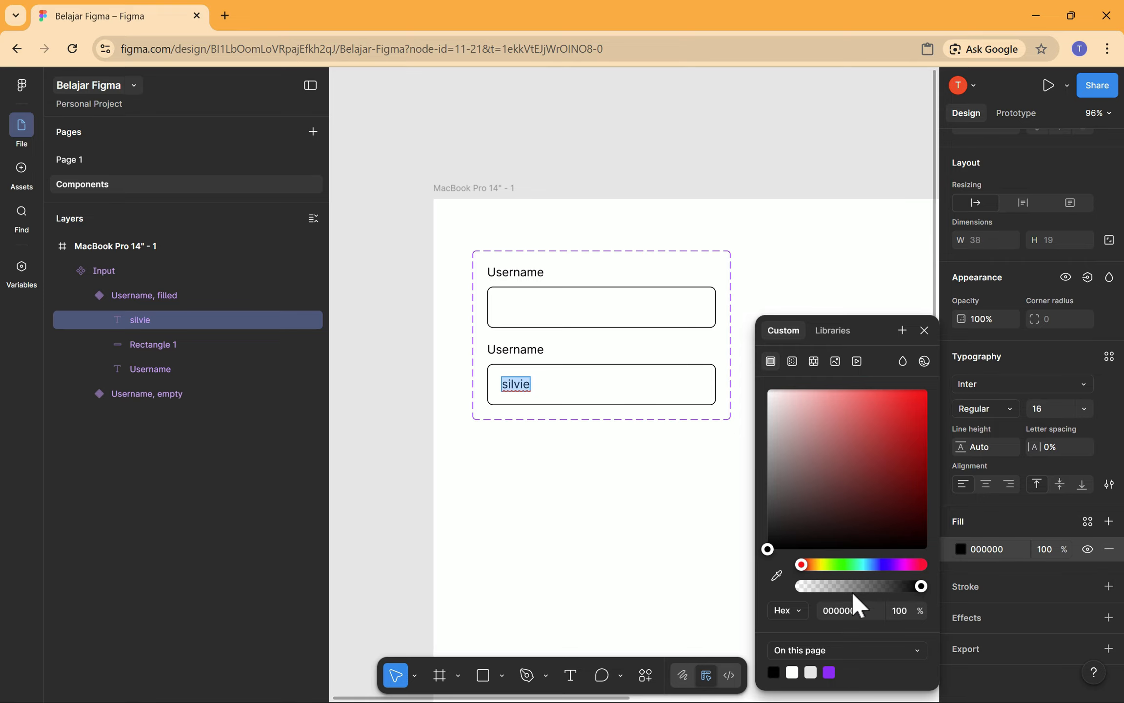
pyautogui.click(810, 672)
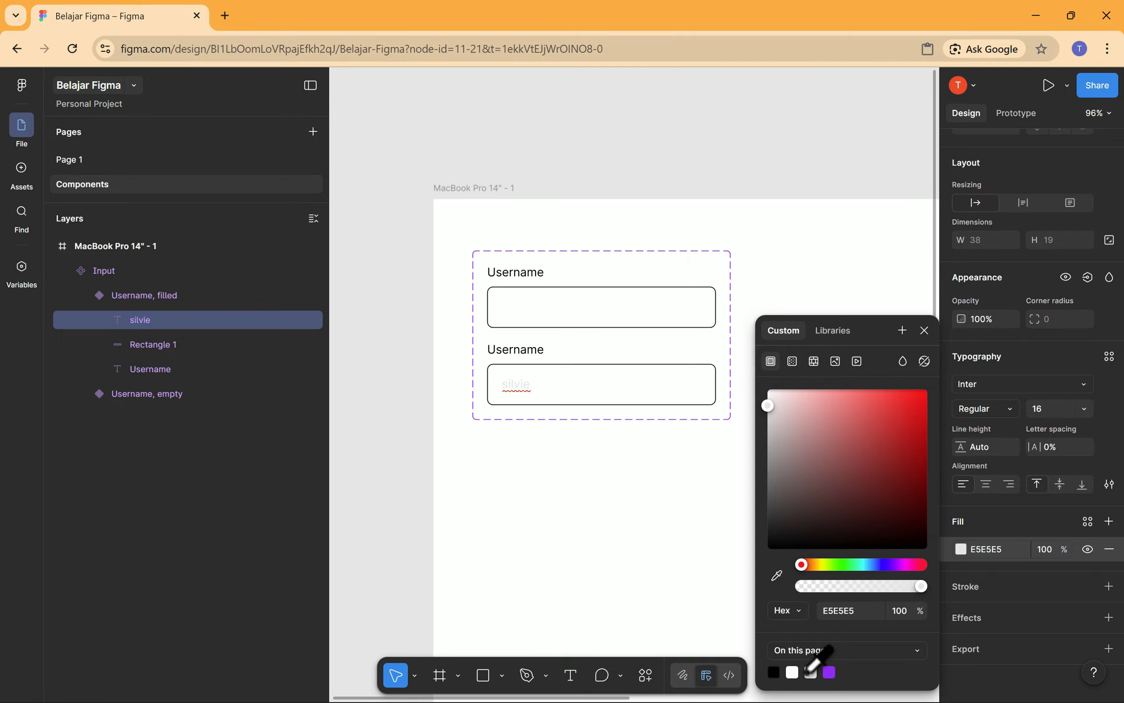
pyautogui.click(775, 673)
pyautogui.moveTo(771, 520); pyautogui.dragTo(785, 522)
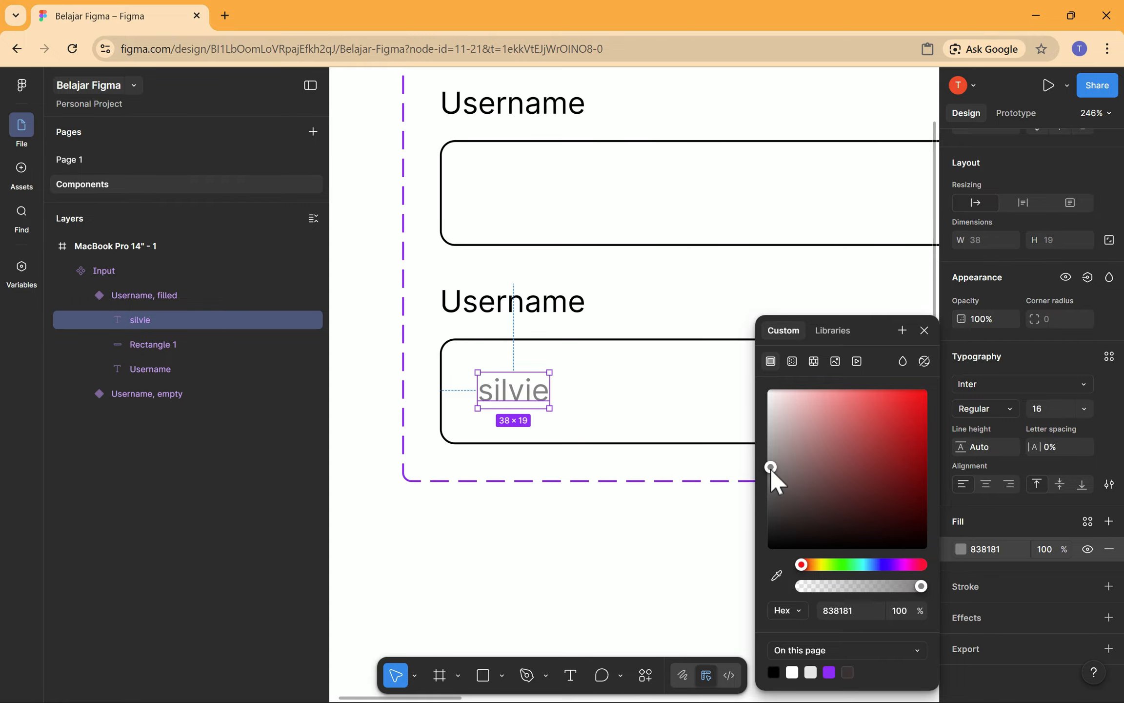
pyautogui.moveTo(771, 469); pyautogui.dragTo(773, 500)
pyautogui.click(636, 363)
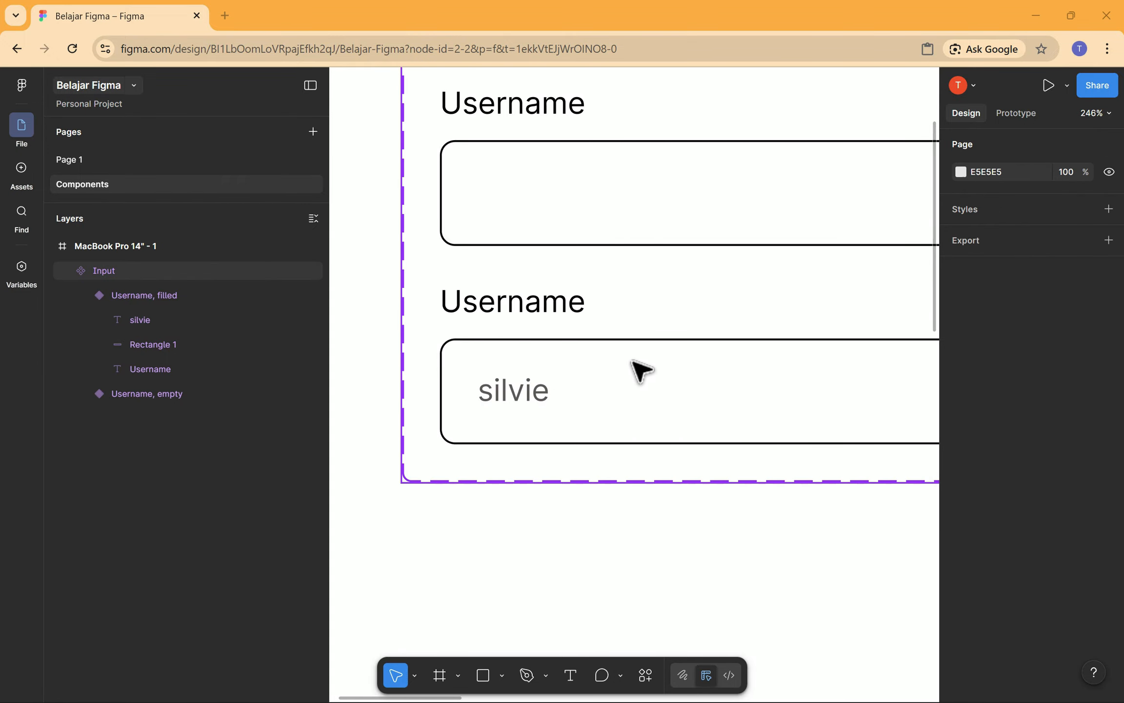
# Set the sample username text's font size to 18 and centre it vertically in its input box.
pyautogui.click(534, 391)
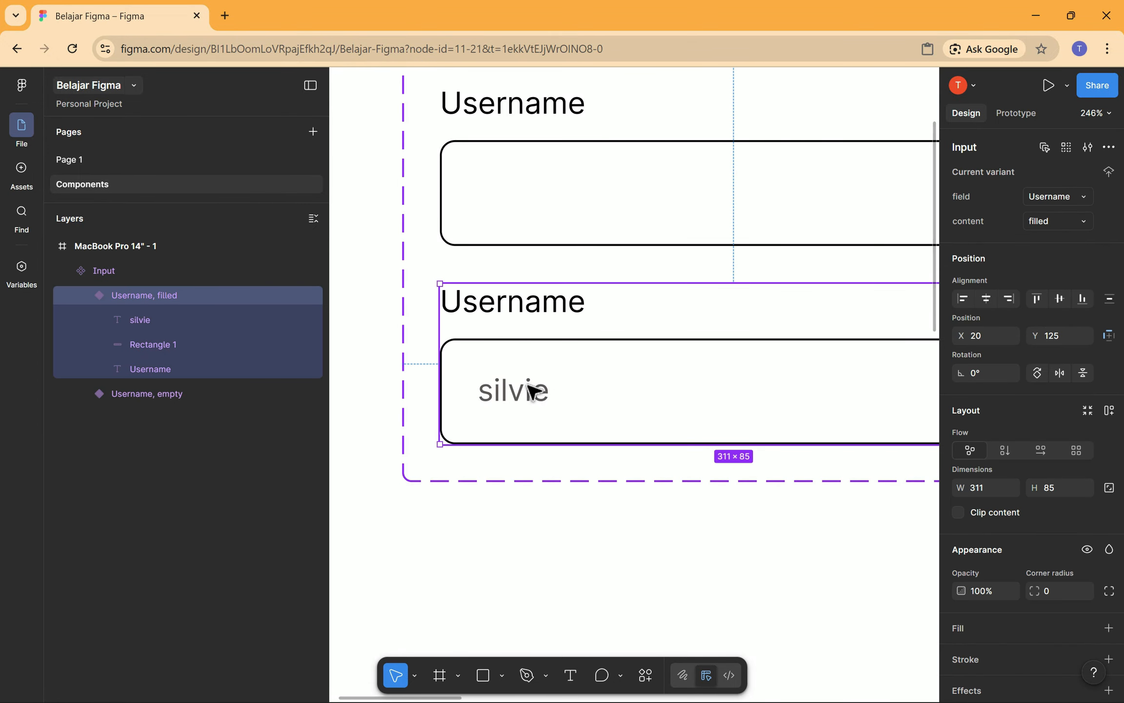
pyautogui.click(535, 392)
pyautogui.scroll(-5, 961, 389)
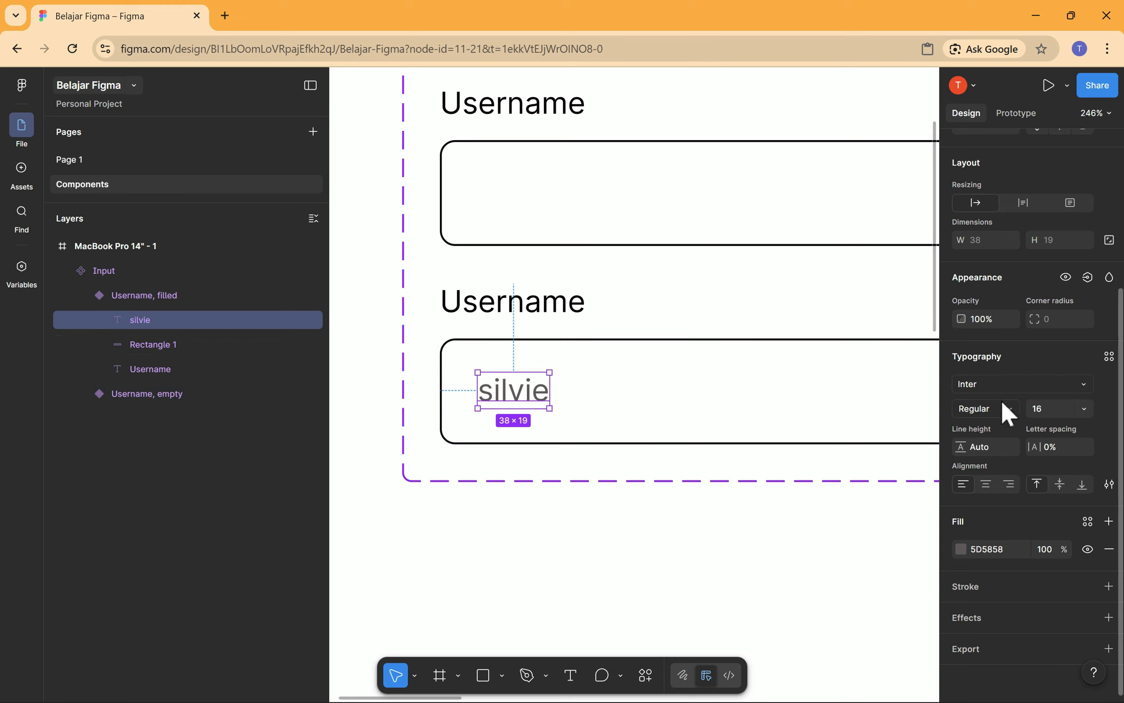
pyautogui.click(1082, 409)
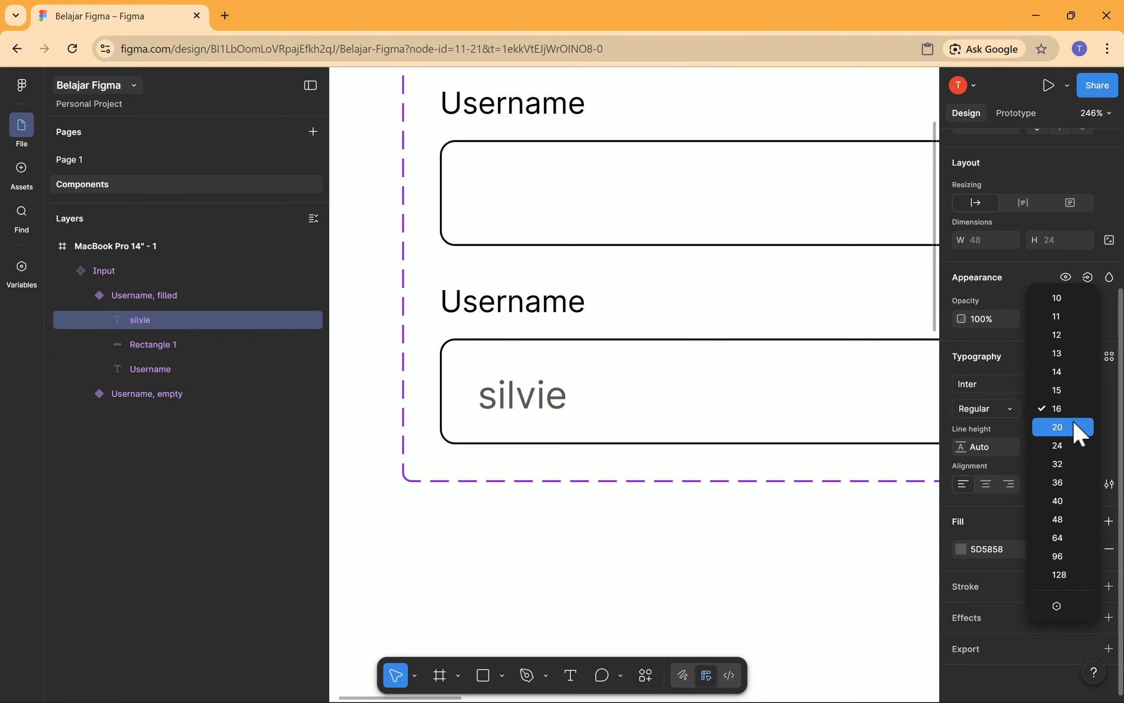
pyautogui.click(1069, 424)
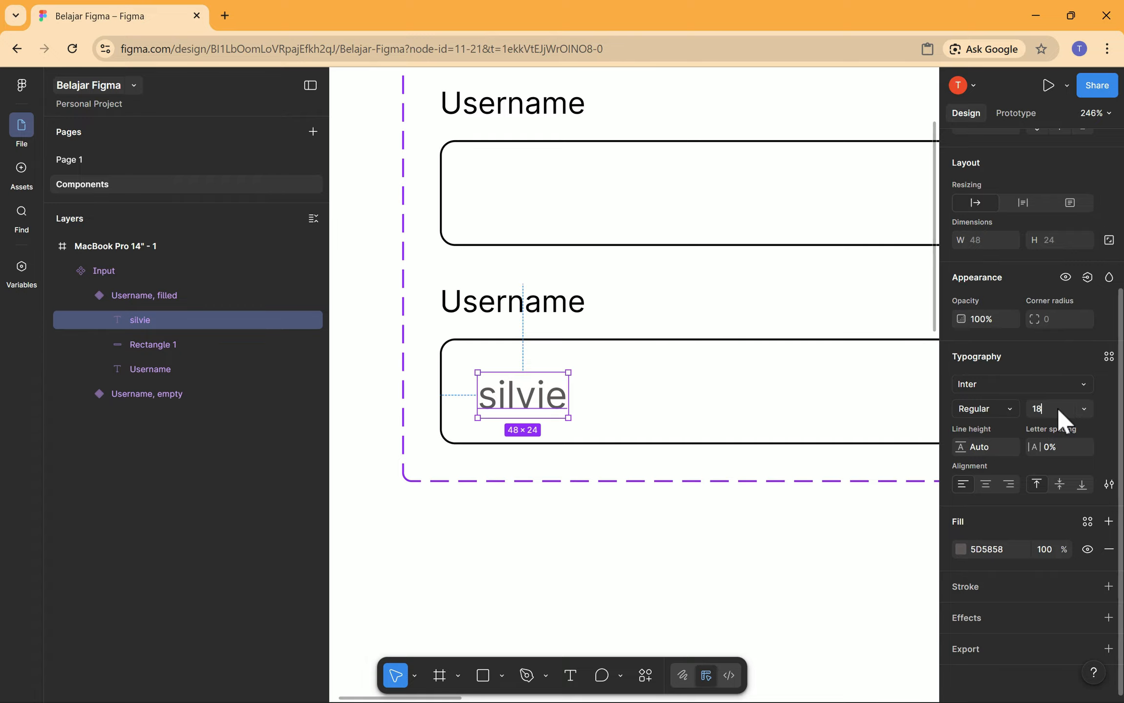
pyautogui.press('Return')
pyautogui.click(555, 412)
pyautogui.moveTo(533, 393); pyautogui.dragTo(533, 395)
pyautogui.click(562, 481)
pyautogui.scroll(-5, 637, 442)
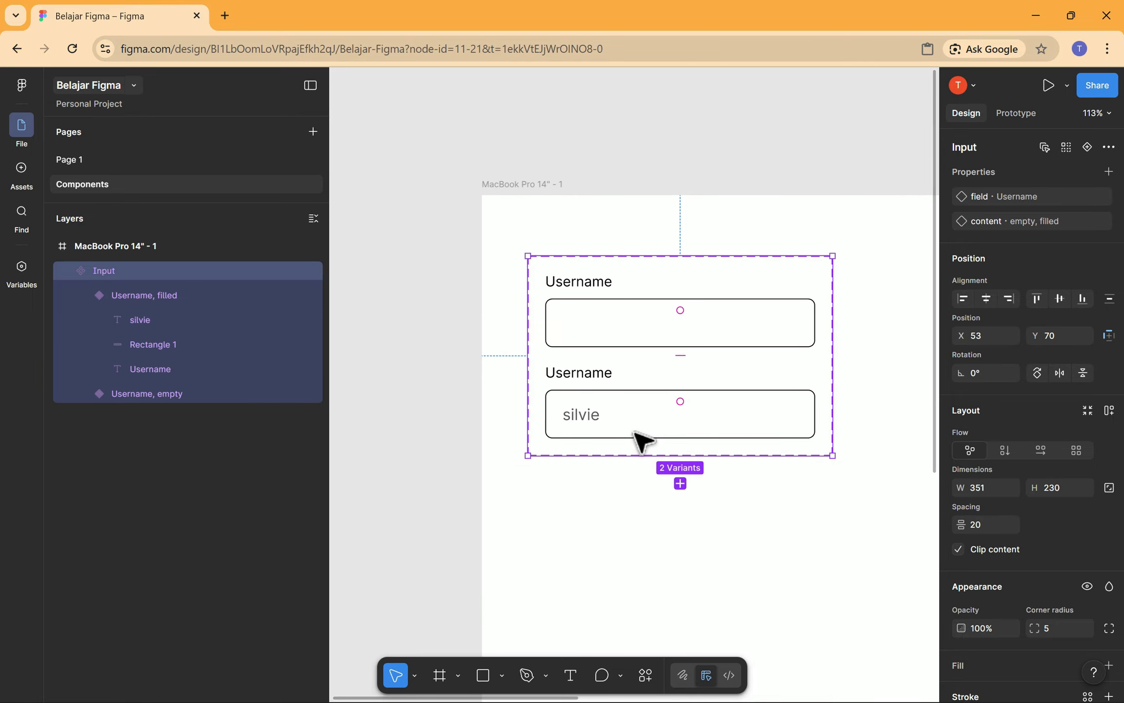
pyautogui.click(672, 551)
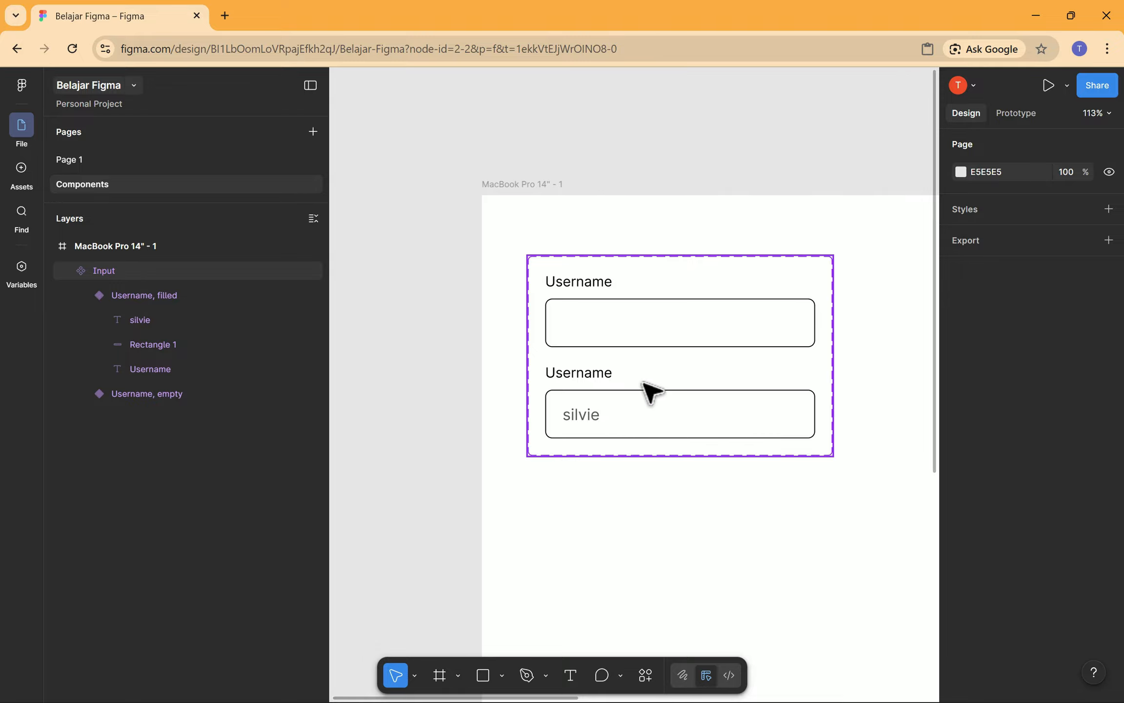
# Open Page 1 and rename it as Wireframe.
pyautogui.click(77, 164)
pyautogui.doubleClick(78, 160)
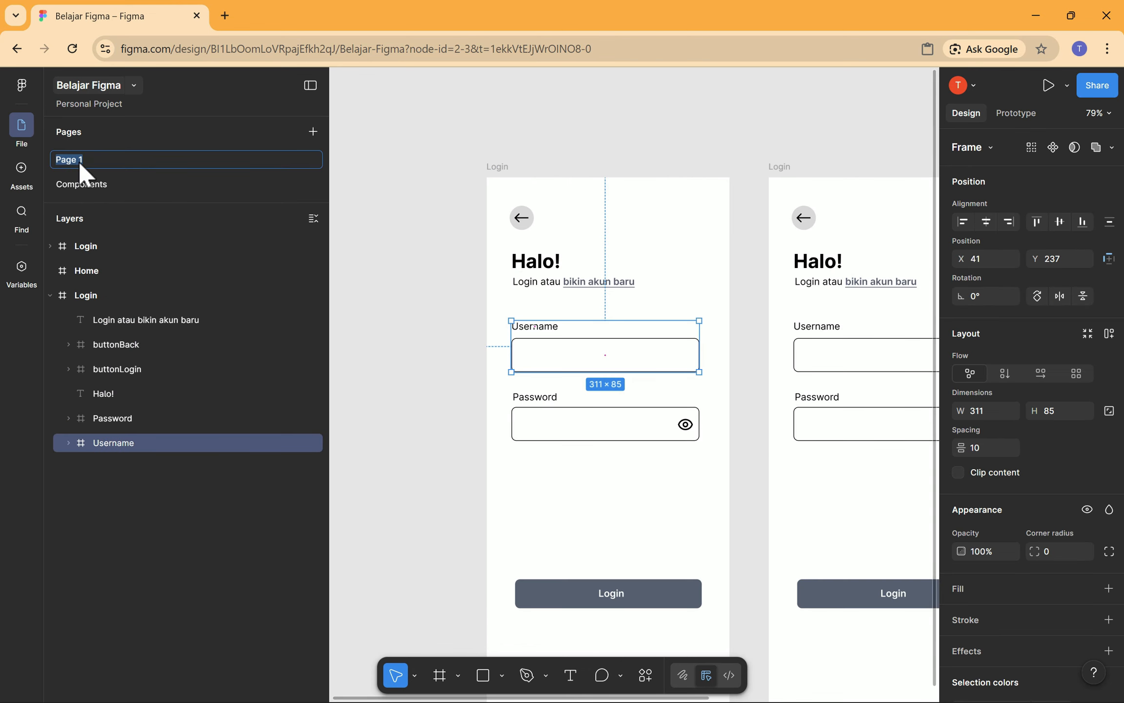
pyautogui.write('Wireframe')
pyautogui.press('Return')
pyautogui.click(351, 347)
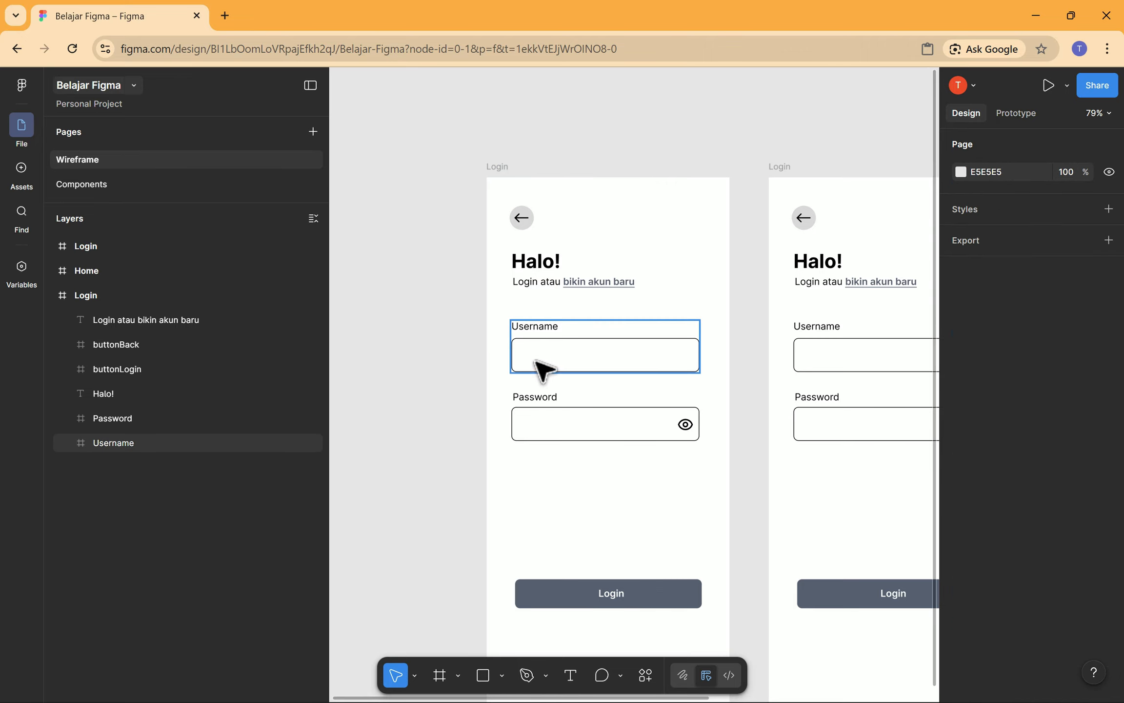
# Delete the Username field group from the first Login frame on the Wireframe page.
pyautogui.moveTo(533, 359); pyautogui.dragTo(532, 362)
pyautogui.hotkey('ctrl', 'z')
pyautogui.click(542, 360)
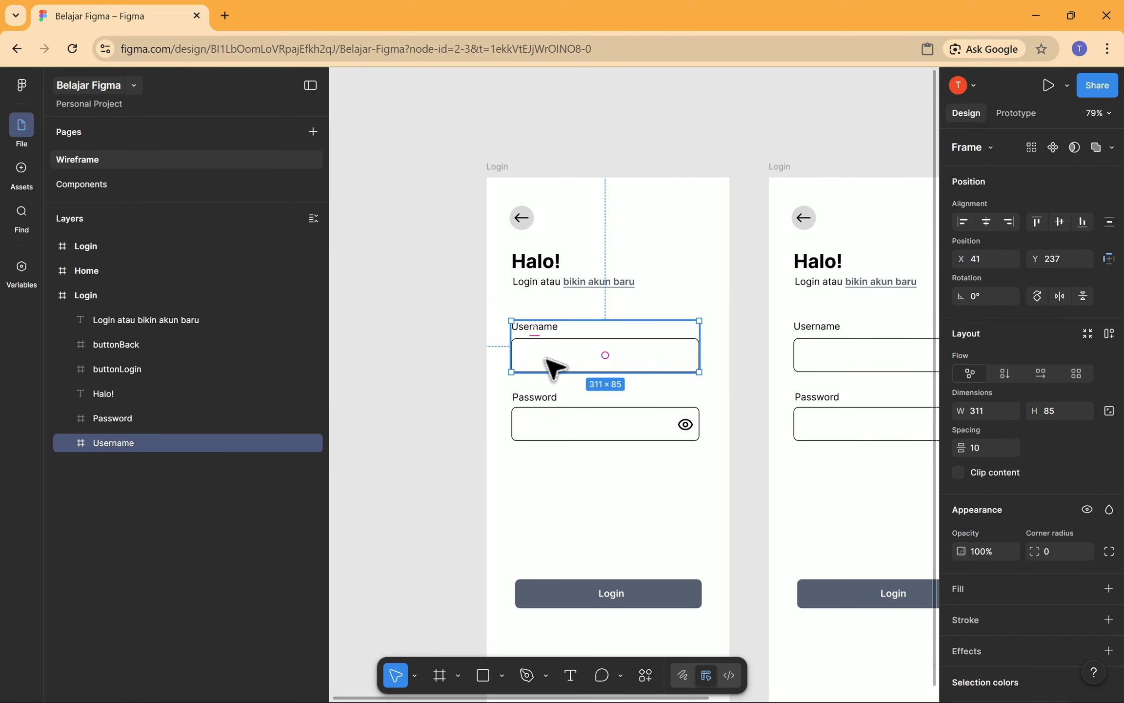
pyautogui.press('Delete')
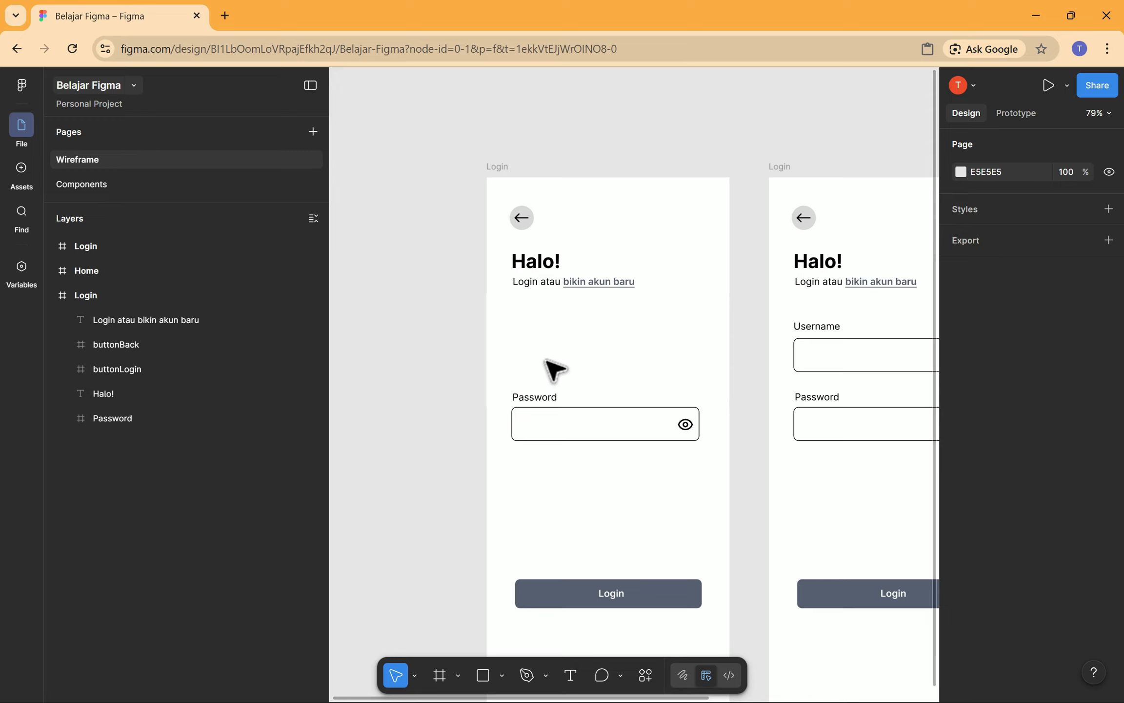
# Place an instance of this file's Input component above the Password field in the first Login frame.
pyautogui.click(27, 172)
pyautogui.click(96, 334)
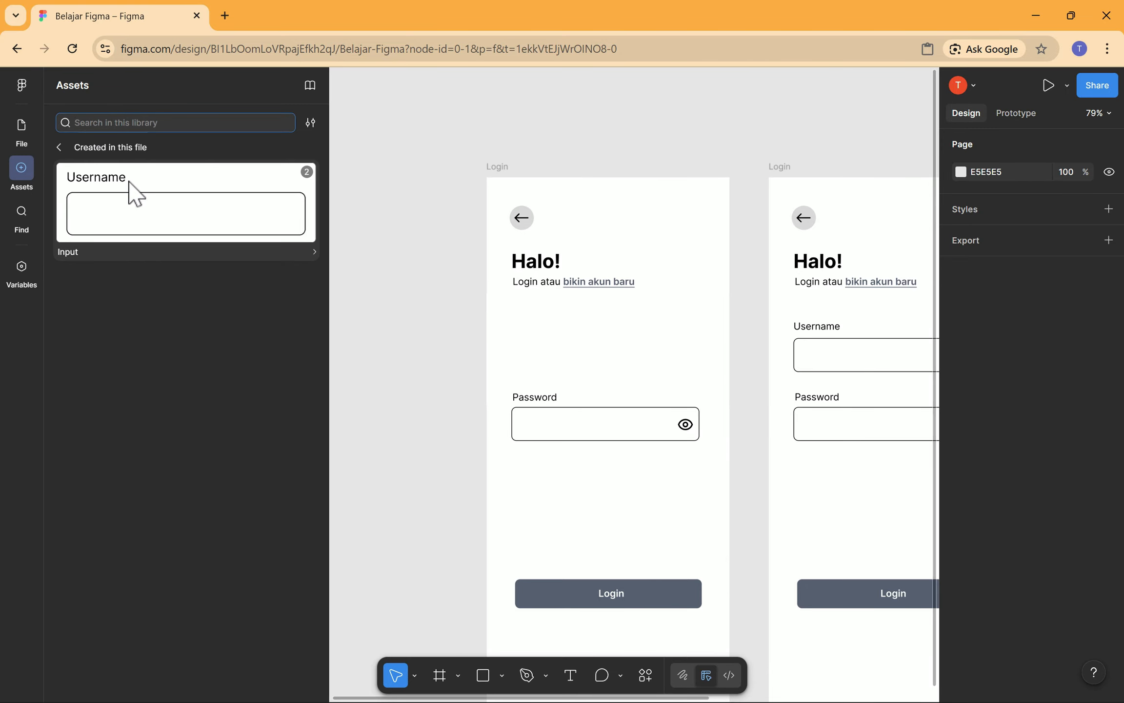
pyautogui.moveTo(130, 192); pyautogui.dragTo(561, 337)
pyautogui.click(610, 489)
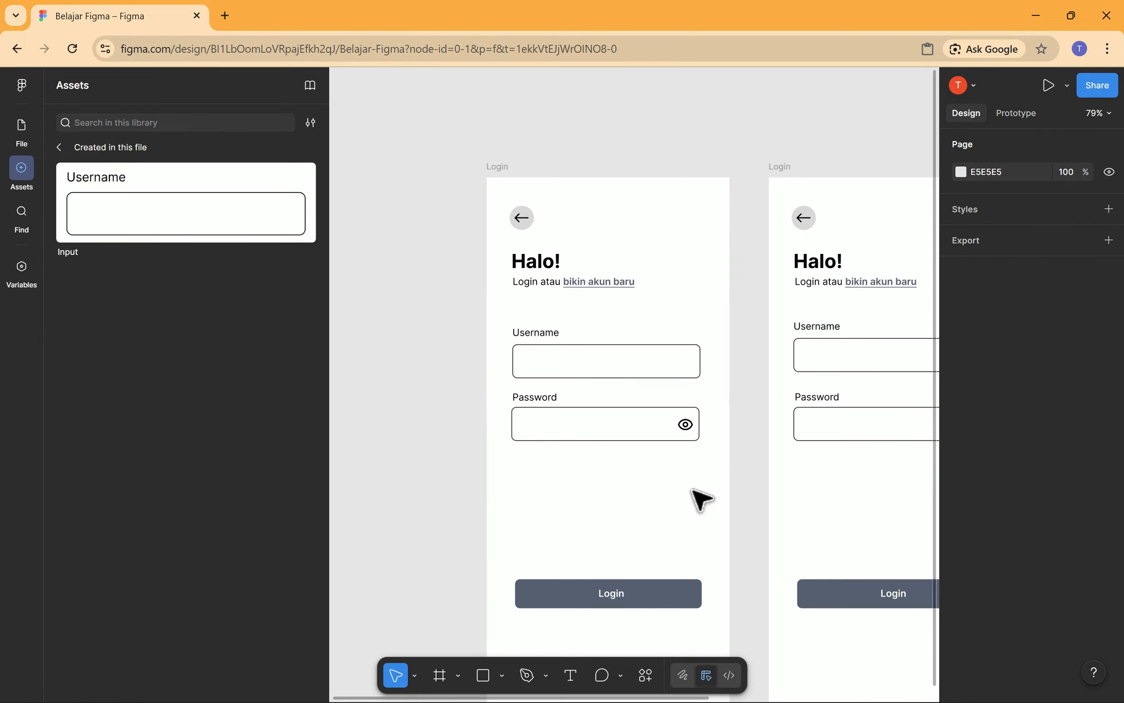
# Delete the Username field group from the second Login frame.
pyautogui.click(840, 362)
pyautogui.hotkey('ctrl', 'z')
pyautogui.click(837, 359)
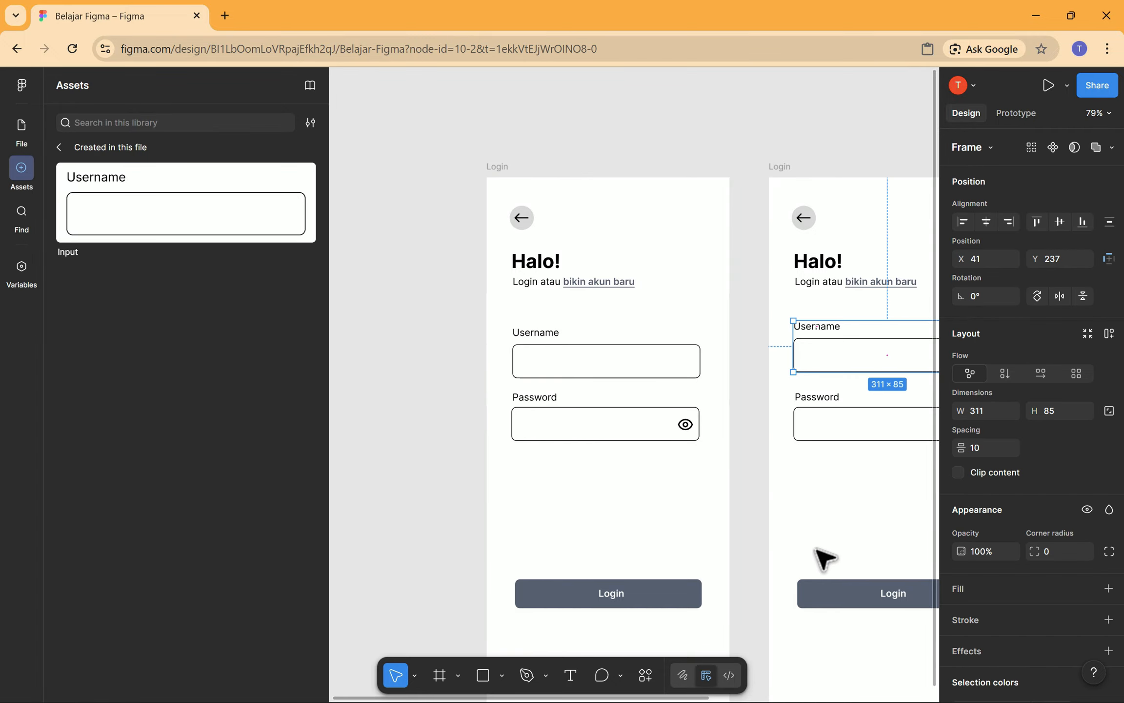
pyautogui.press('space')
pyautogui.moveTo(904, 350); pyautogui.dragTo(711, 355)
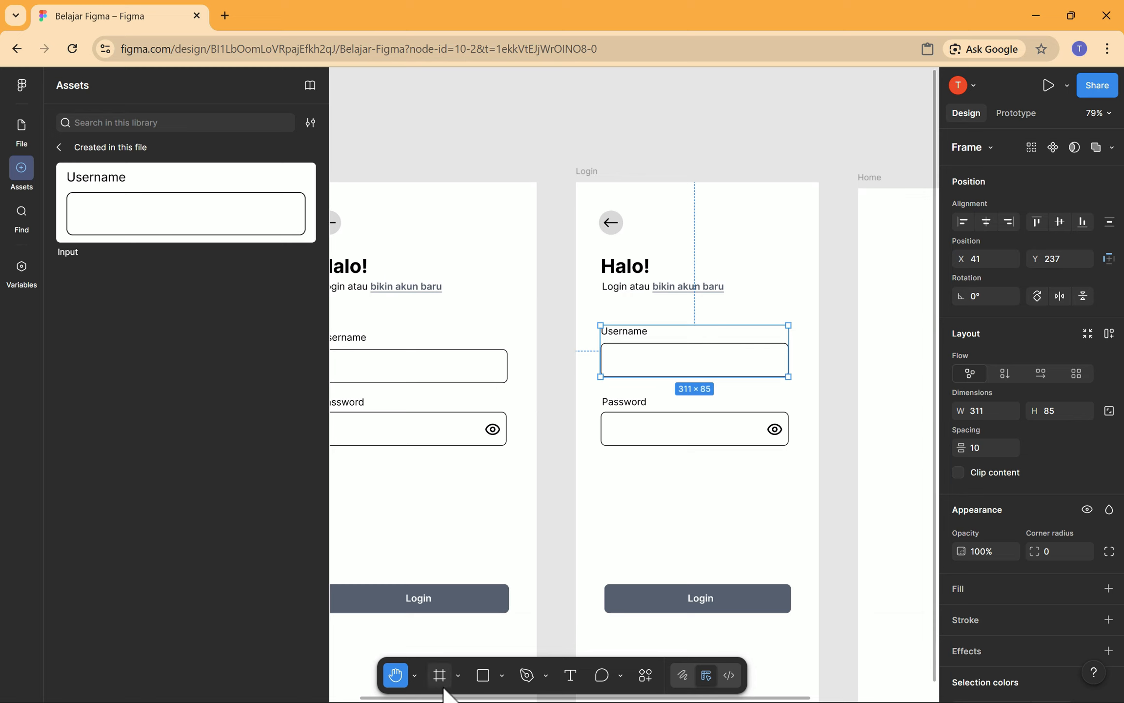
pyautogui.click(414, 675)
pyautogui.click(452, 607)
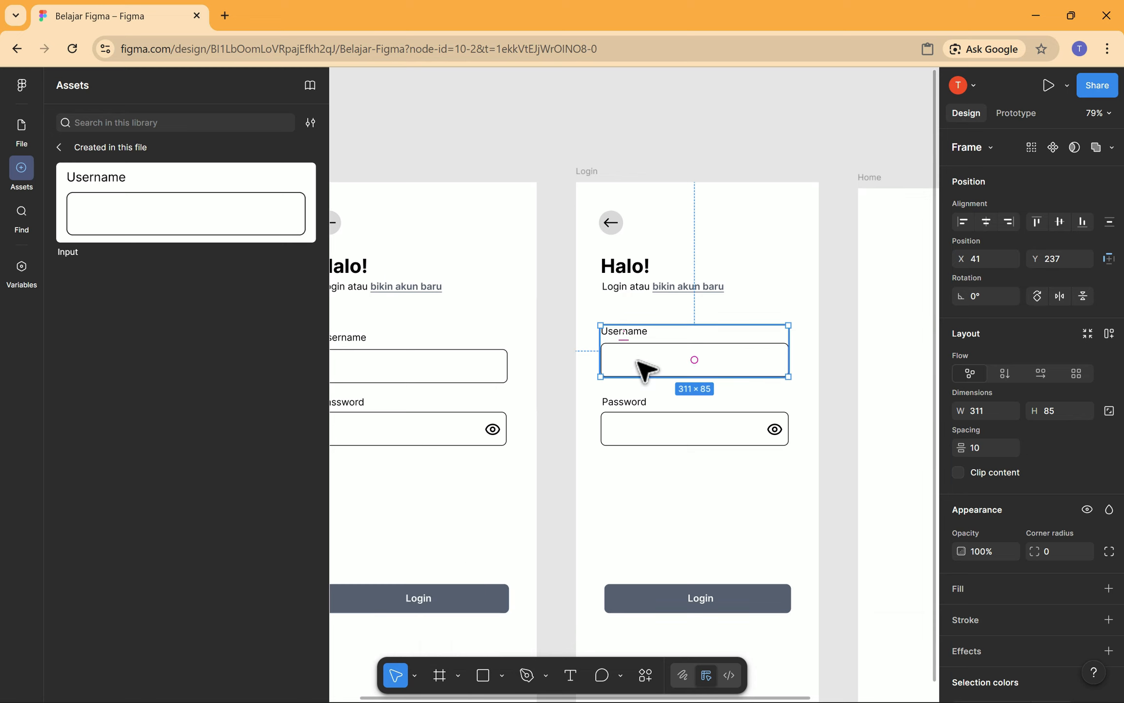
pyautogui.press('Delete')
# Place an Input instance in the second Login frame at about X 43, Y 244 and set its content variant to filled.
pyautogui.moveTo(150, 196); pyautogui.dragTo(666, 349)
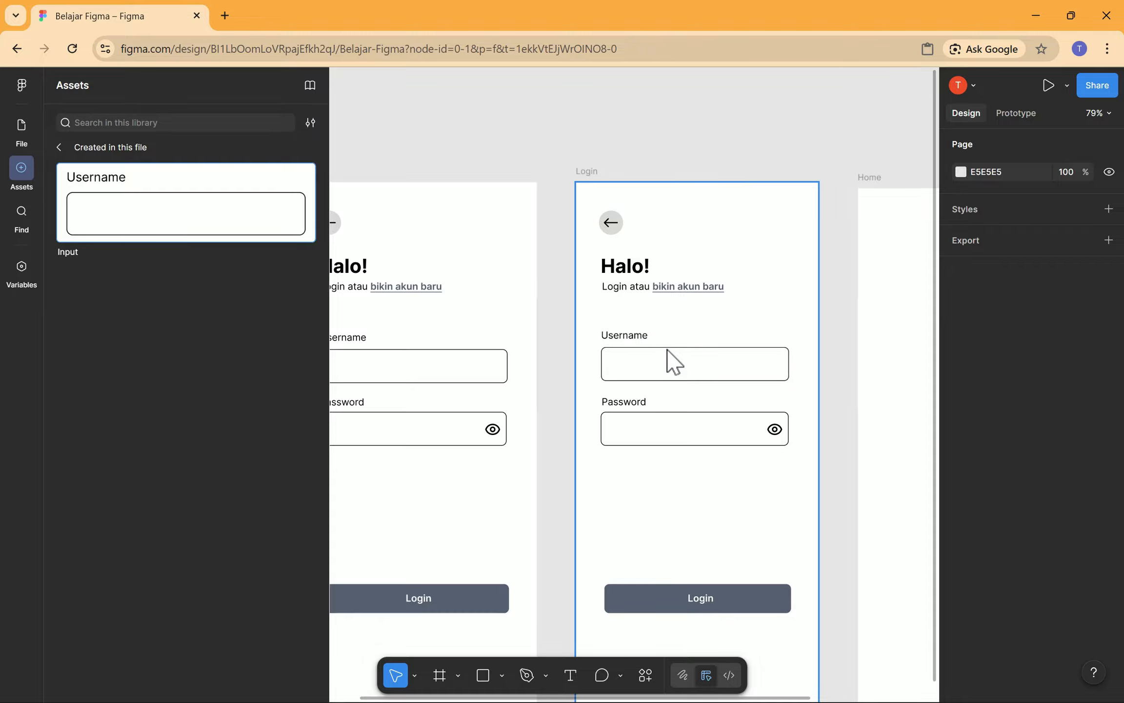
pyautogui.click(666, 349)
pyautogui.rightClick(671, 367)
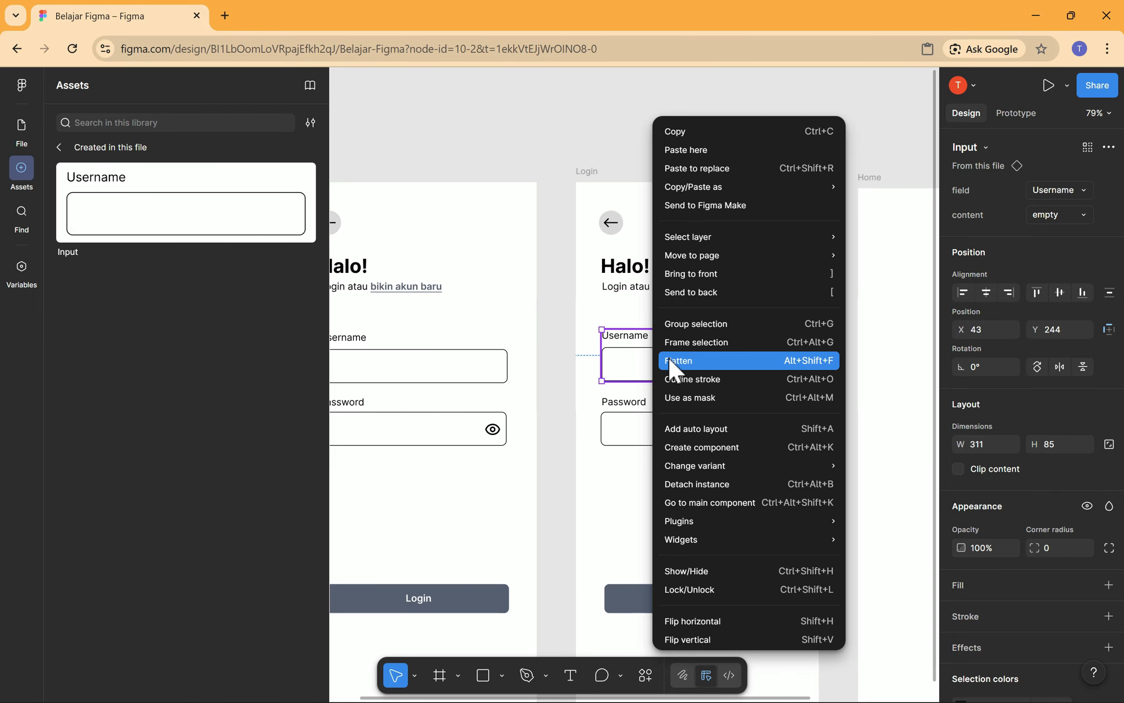
pyautogui.moveTo(740, 468)
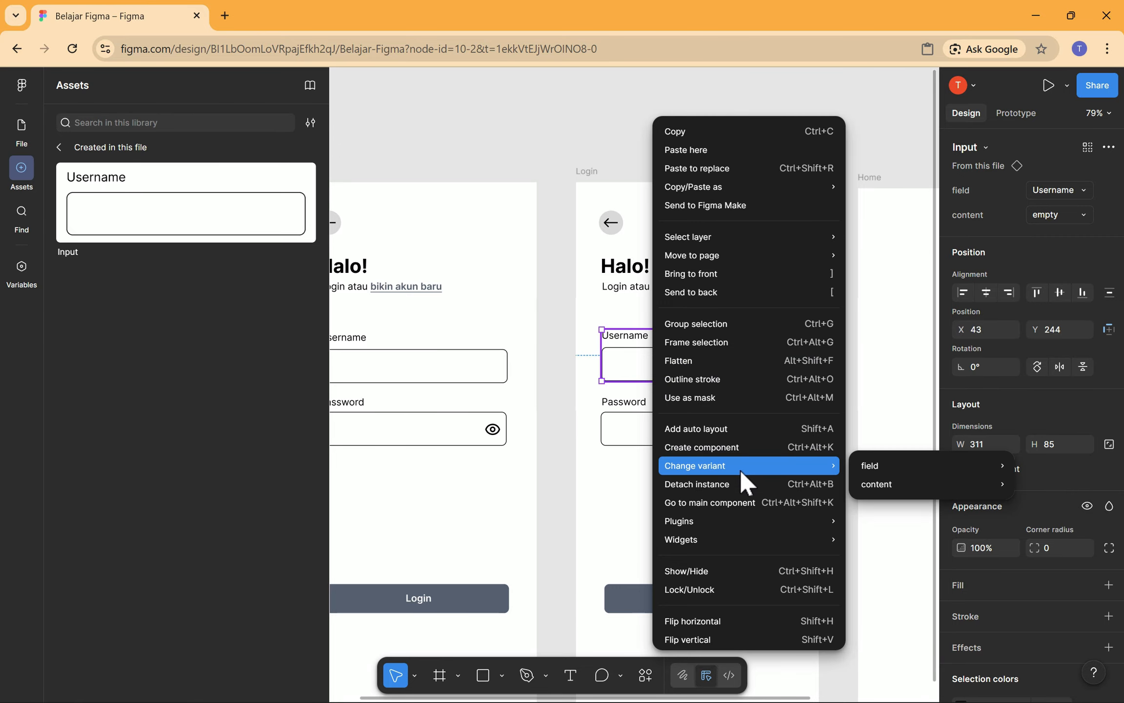
pyautogui.moveTo(878, 483)
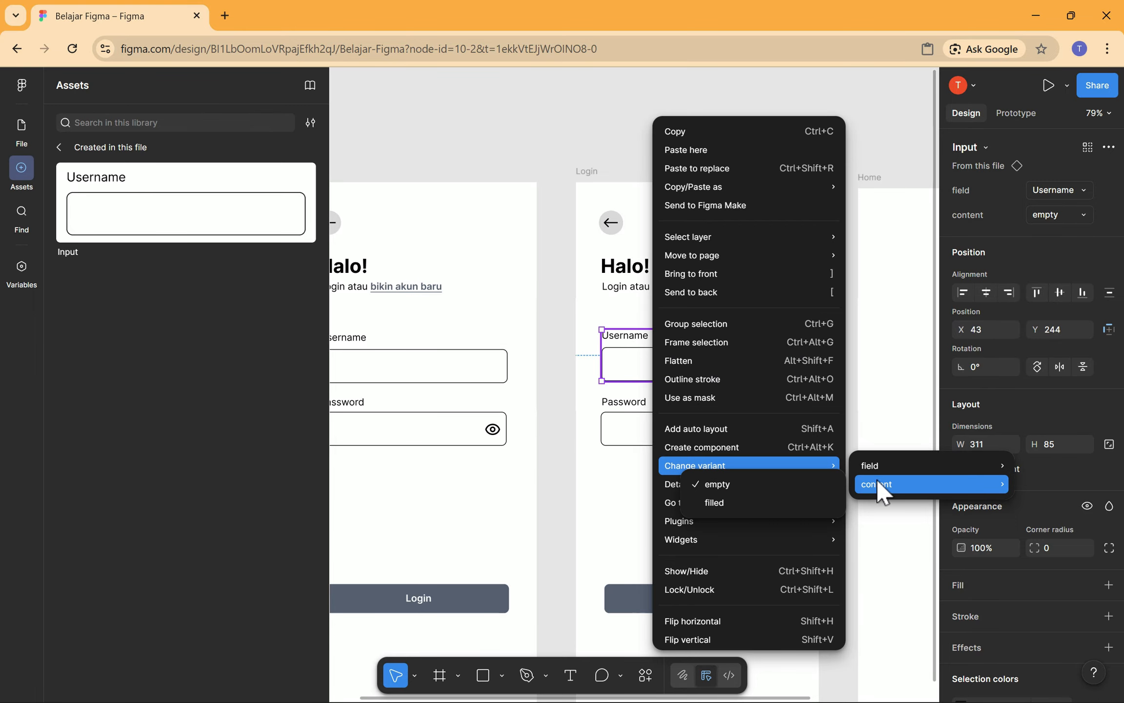
pyautogui.click(775, 499)
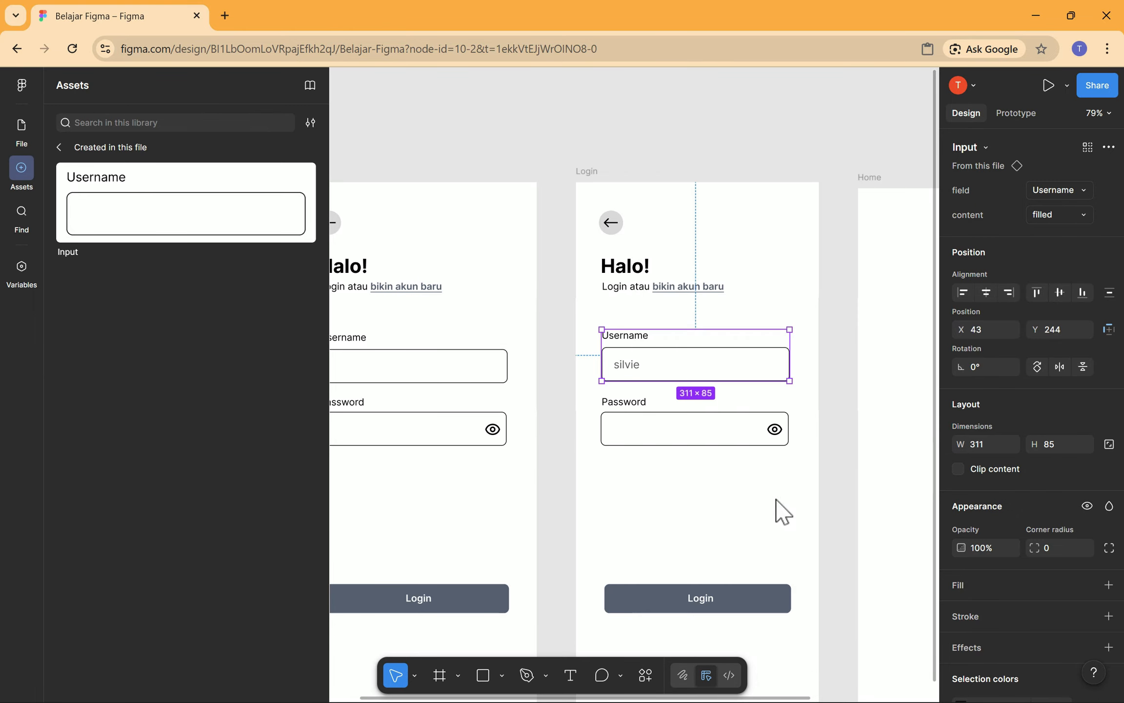
pyautogui.click(809, 498)
# Rename the second Login frame as "Login - filled".
pyautogui.scroll(-3, 488, 479)
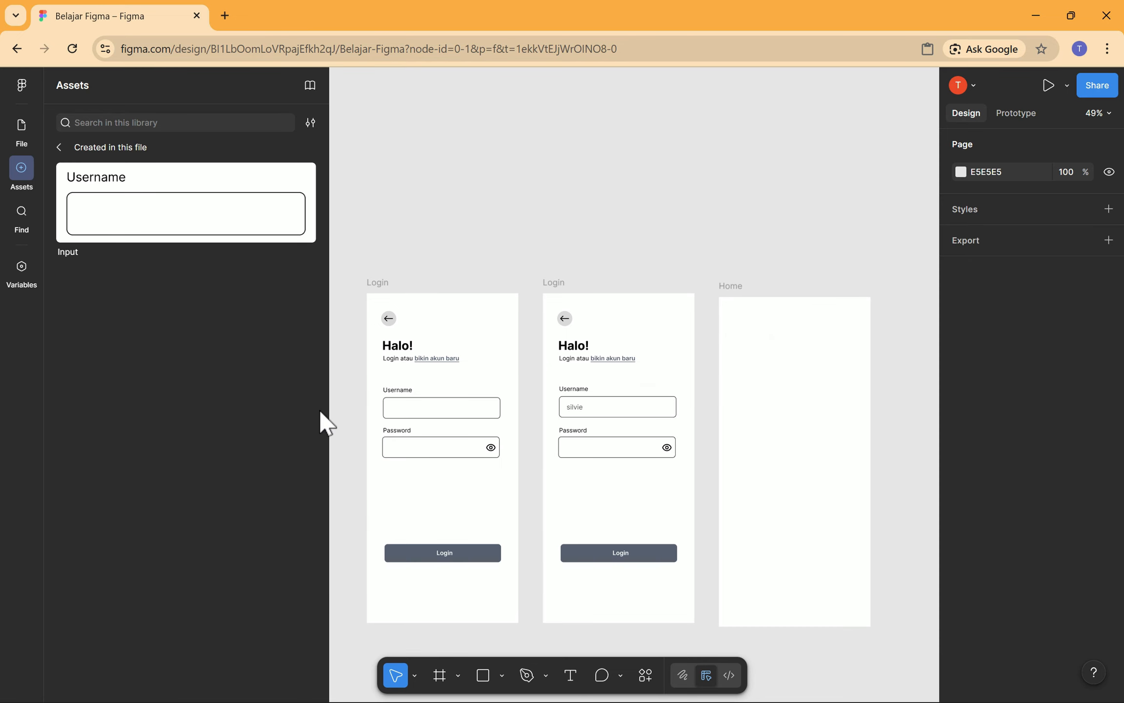
pyautogui.scroll(2, 380, 415)
pyautogui.scroll(1, 379, 414)
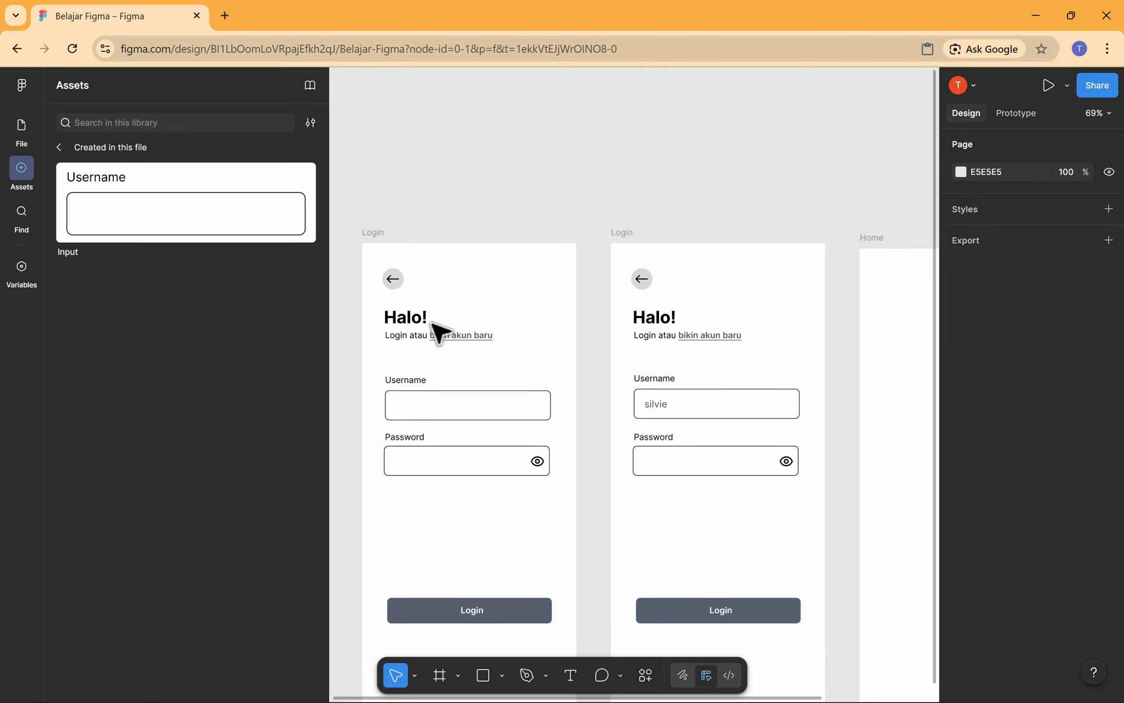
pyautogui.click(374, 233)
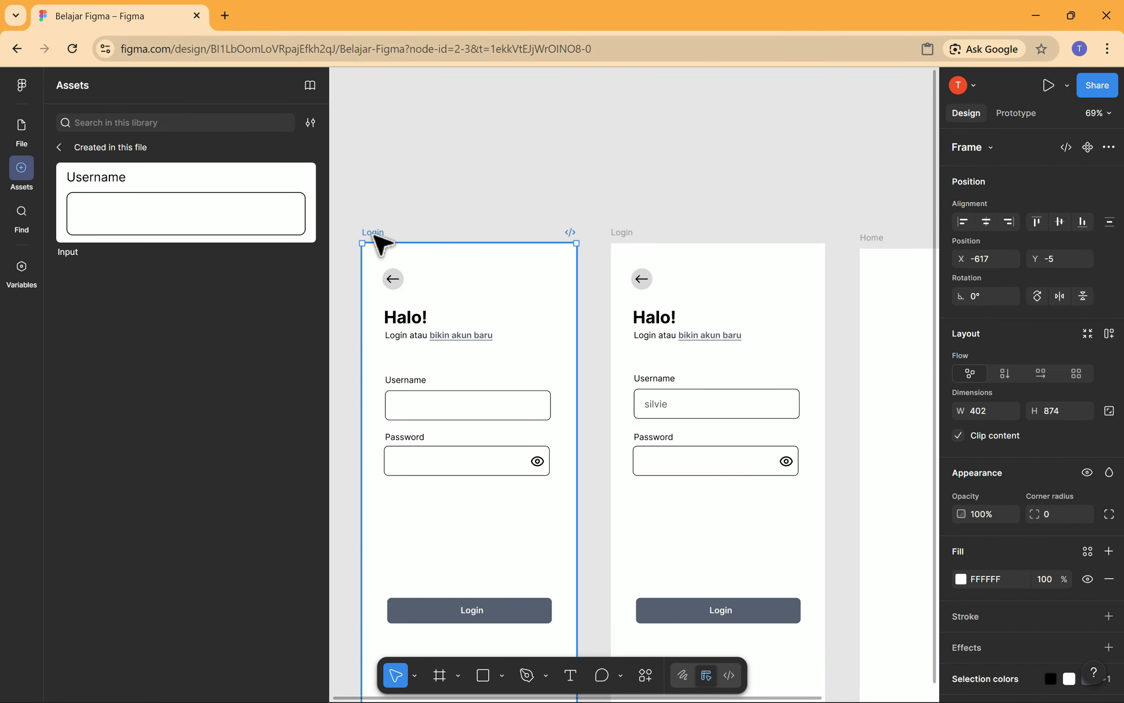
pyautogui.click(620, 234)
pyautogui.doubleClick(617, 233)
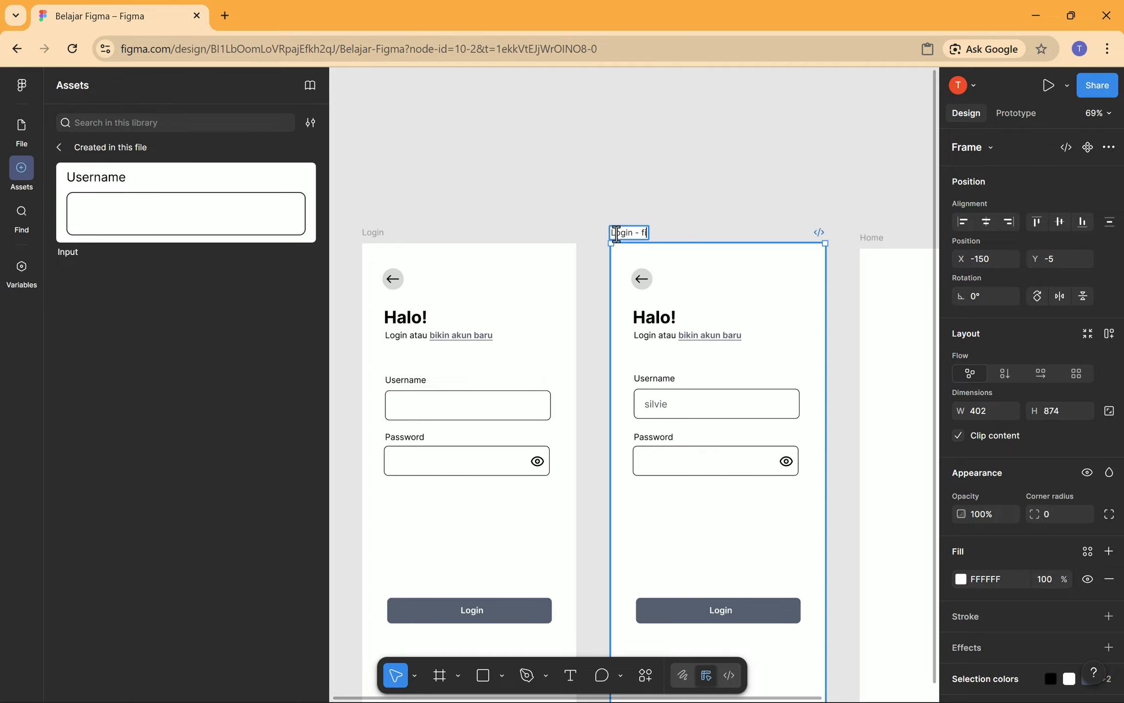
pyautogui.write('- filled')
pyautogui.click(627, 216)
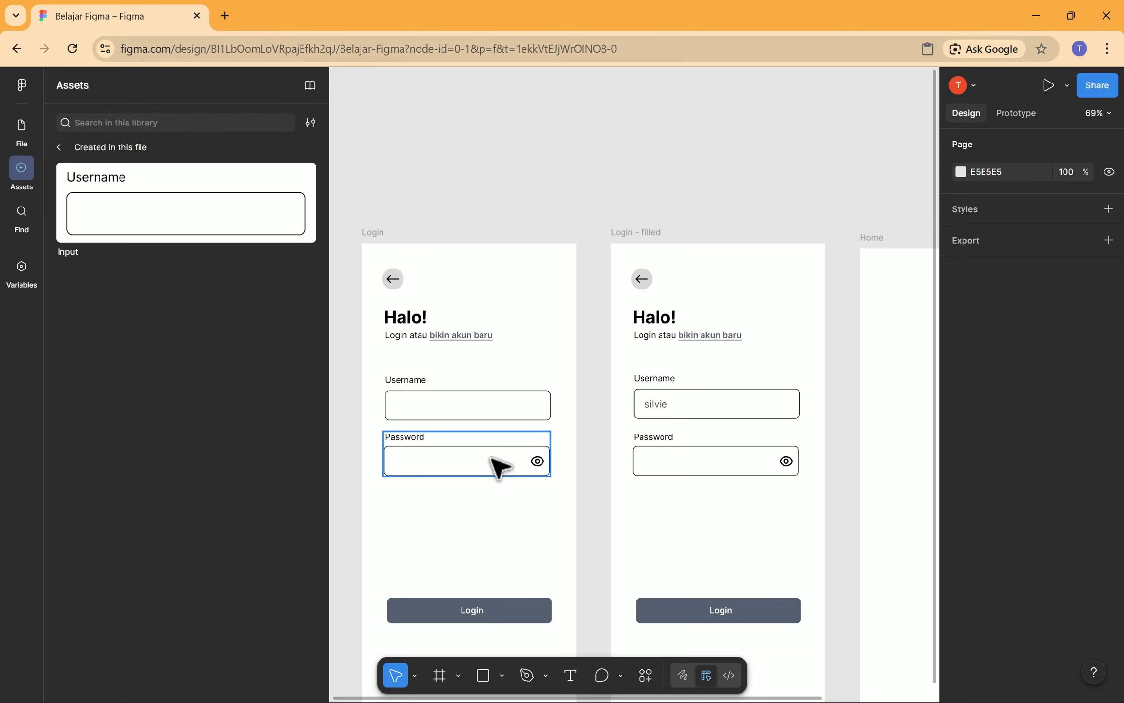
pyautogui.scroll(-1, 518, 536)
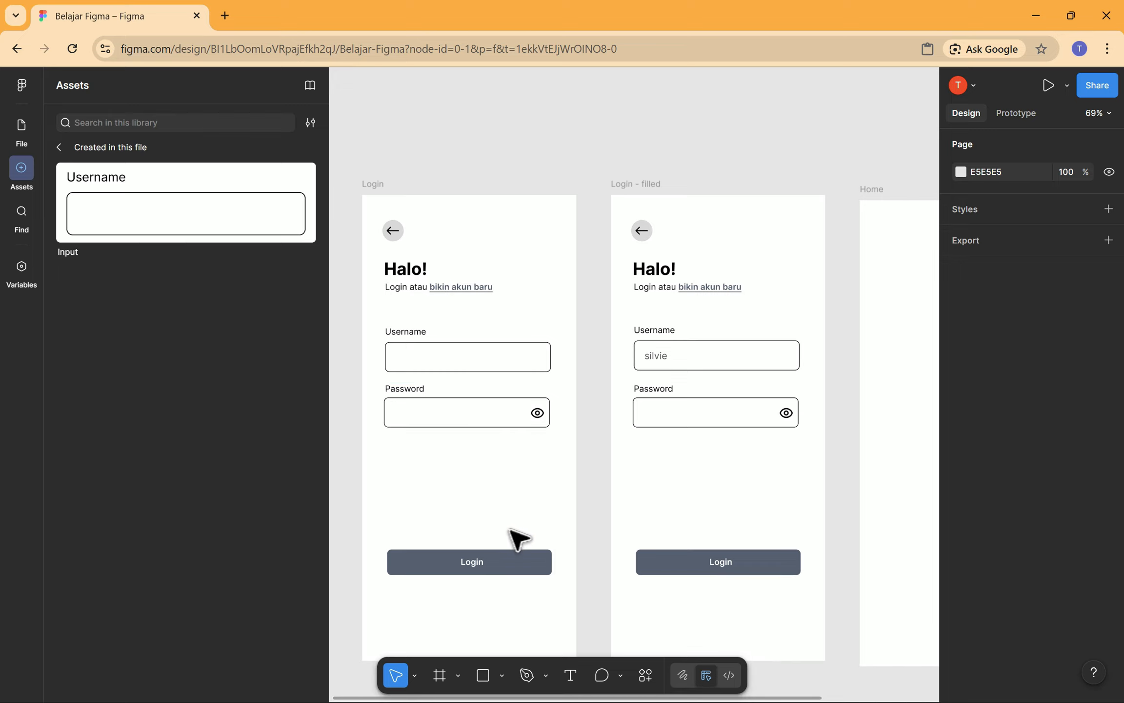